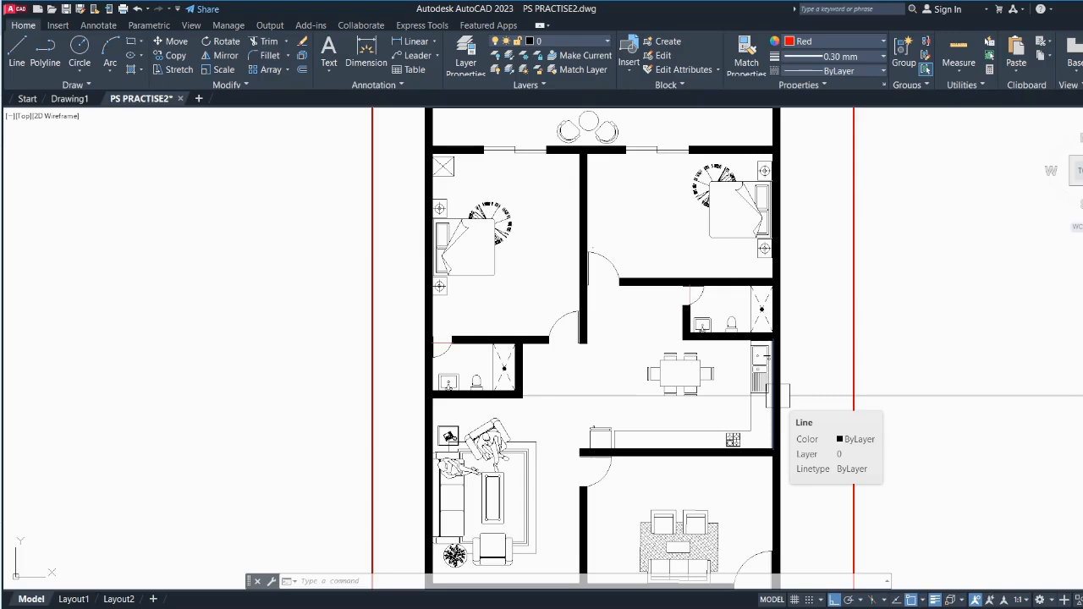
- Draw a rectangle around the left bedroom, from its upper-left inner wall corner to the lower end of the right wall beside the door
{"action": "right_click", "coordinate": [786, 415]}
{"action": "left_click", "coordinate": [803, 423]}
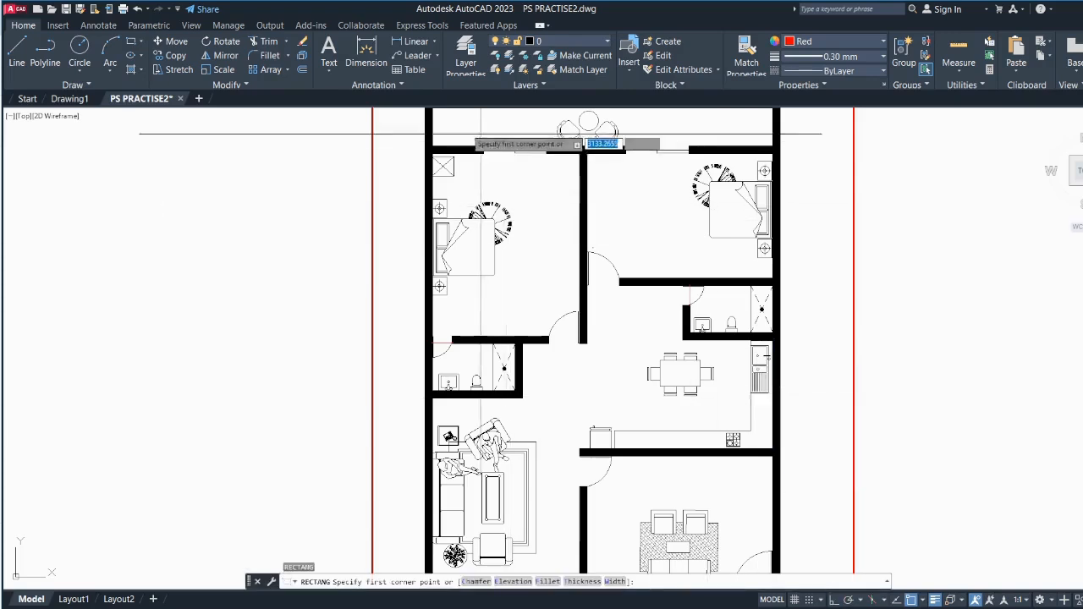
{"action": "scroll", "coordinate": [432, 152], "scroll_direction": "up", "scroll_amount": 8}
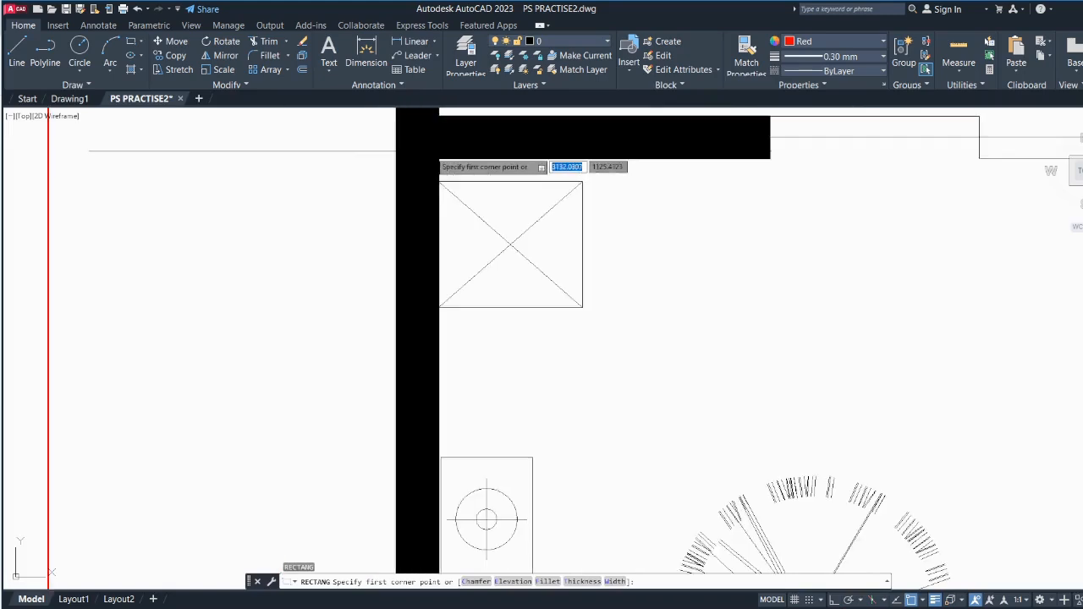
{"action": "left_click", "coordinate": [439, 158]}
{"action": "scroll", "coordinate": [438, 161], "scroll_direction": "down", "scroll_amount": 10}
{"action": "scroll", "coordinate": [457, 188], "scroll_direction": "up", "scroll_amount": 5}
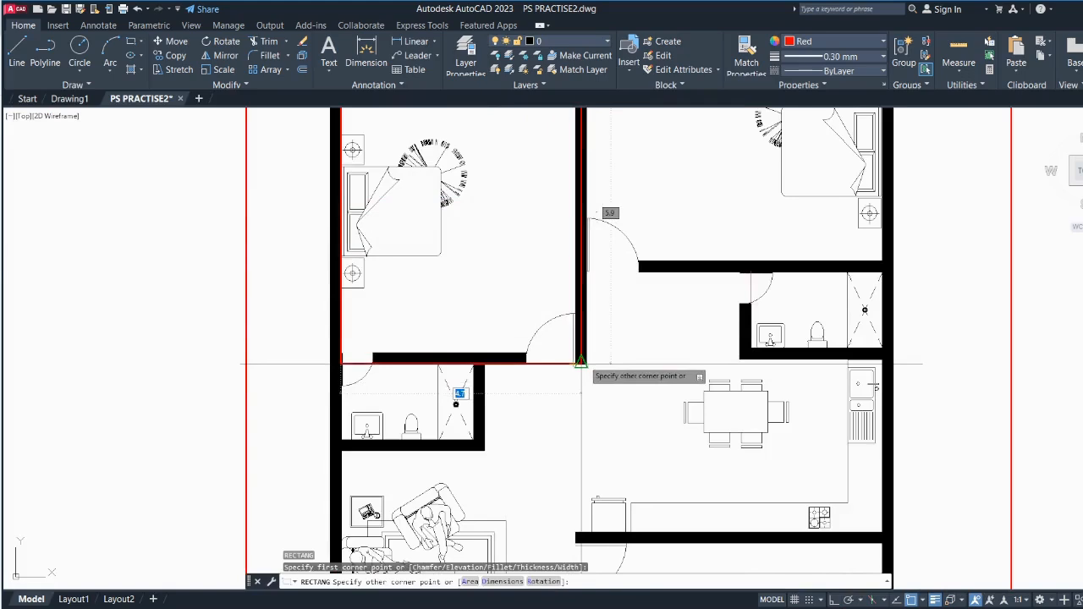
{"action": "scroll", "coordinate": [580, 364], "scroll_direction": "up", "scroll_amount": 5}
{"action": "left_click", "coordinate": [581, 364]}
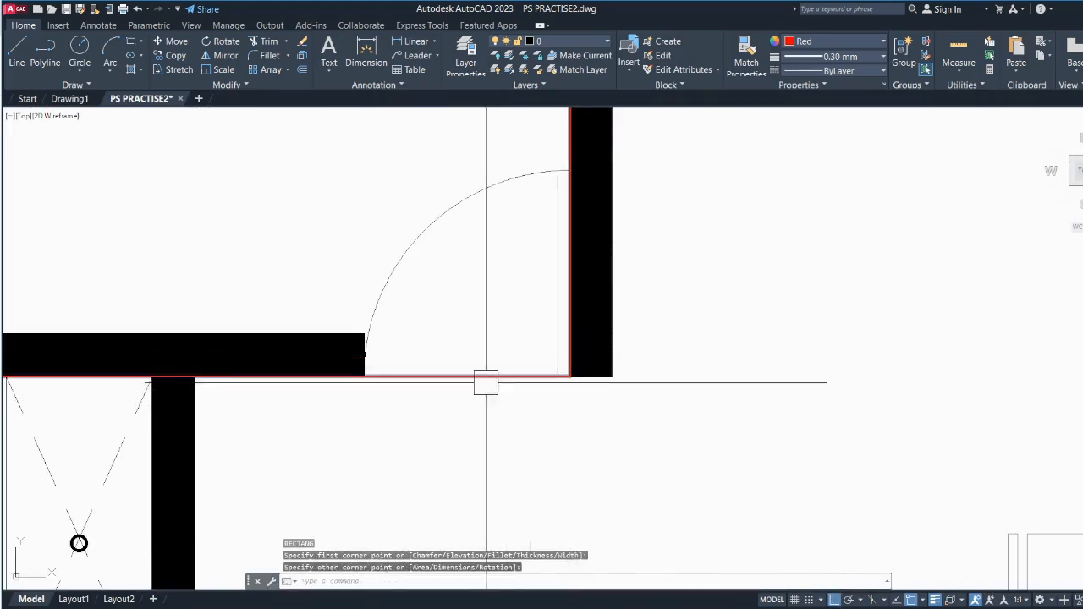
{"action": "key", "text": "Escape"}
- Stretch the rectangle's lower edge up to the inner face of the bedroom's bottom wall
{"action": "scroll", "coordinate": [565, 360], "scroll_direction": "down", "scroll_amount": 6}
{"action": "scroll", "coordinate": [447, 340], "scroll_direction": "up", "scroll_amount": 2}
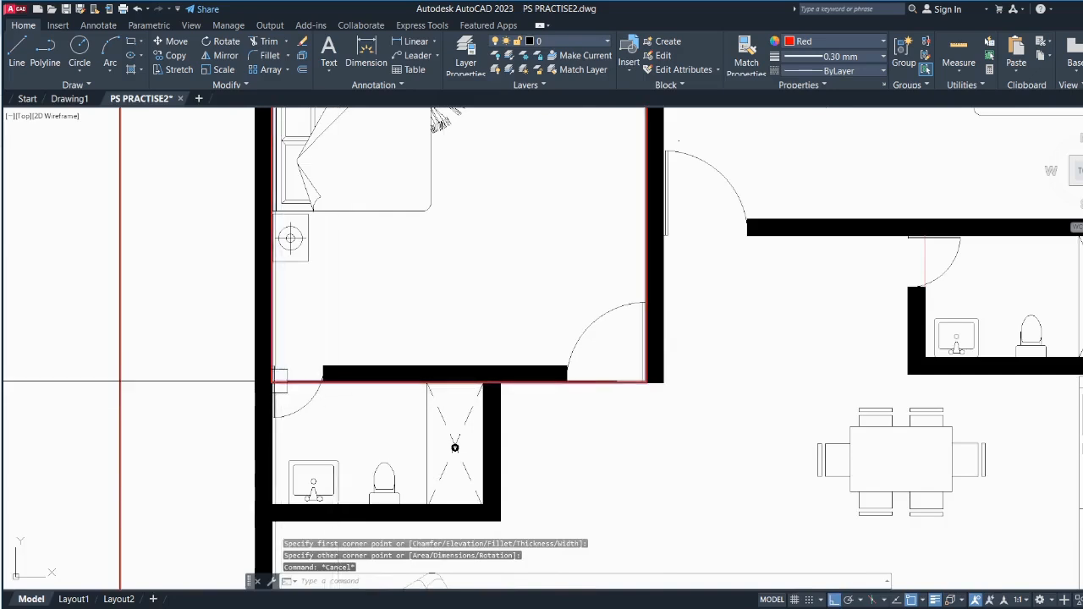
{"action": "left_click", "coordinate": [338, 385]}
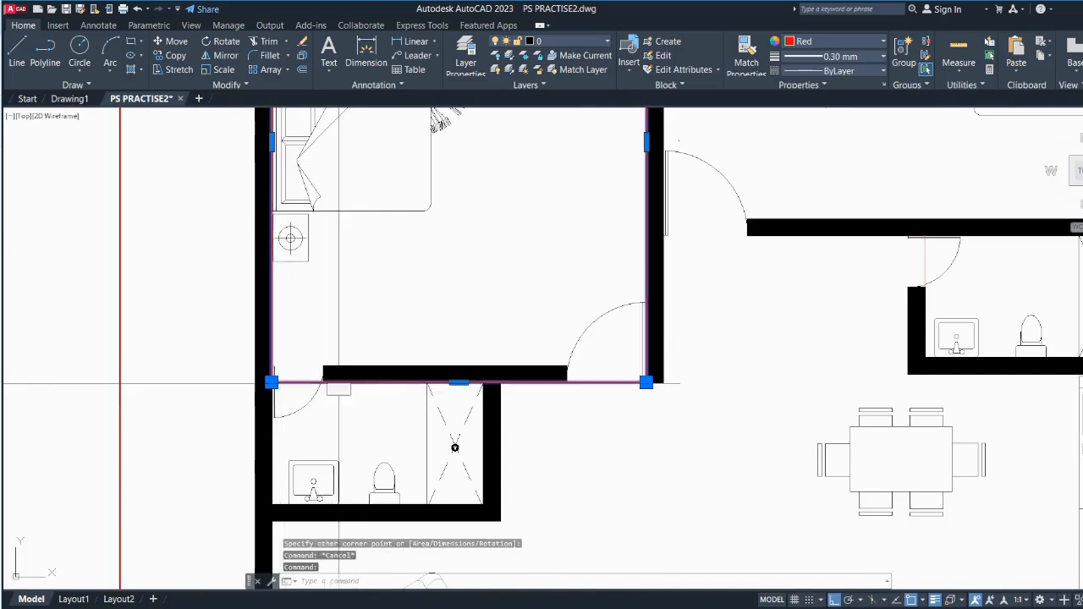
{"action": "left_click", "coordinate": [458, 383]}
{"action": "left_click", "coordinate": [458, 367]}
{"action": "key", "text": "Escape"}
- Hatch the left bedroom's rectangle with a Solid fill
{"action": "scroll", "coordinate": [598, 433], "scroll_direction": "down", "scroll_amount": 5}
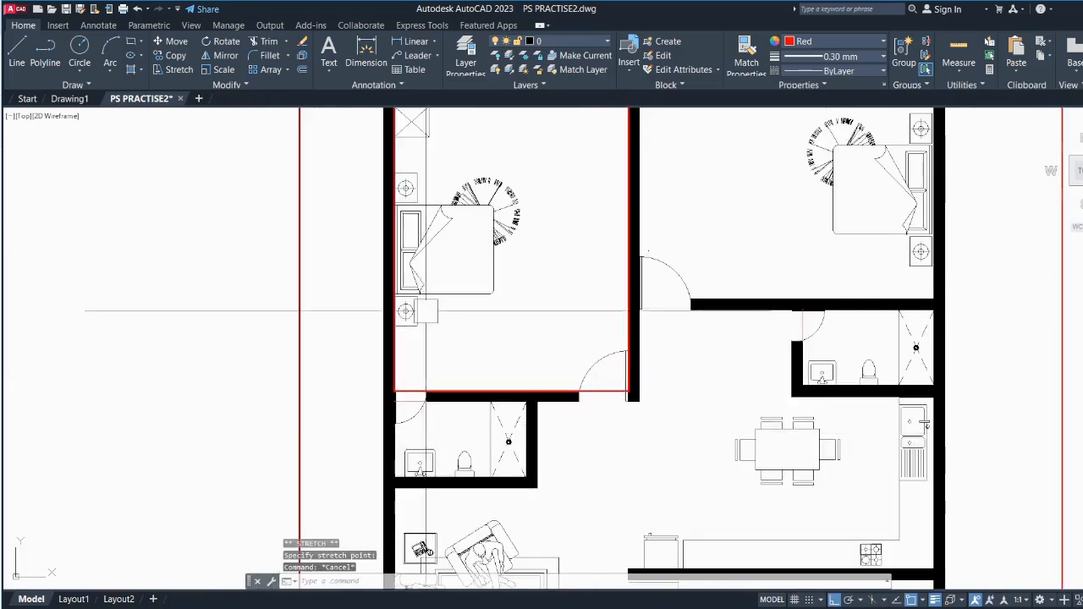
{"action": "scroll", "coordinate": [549, 352], "scroll_direction": "up", "scroll_amount": 3}
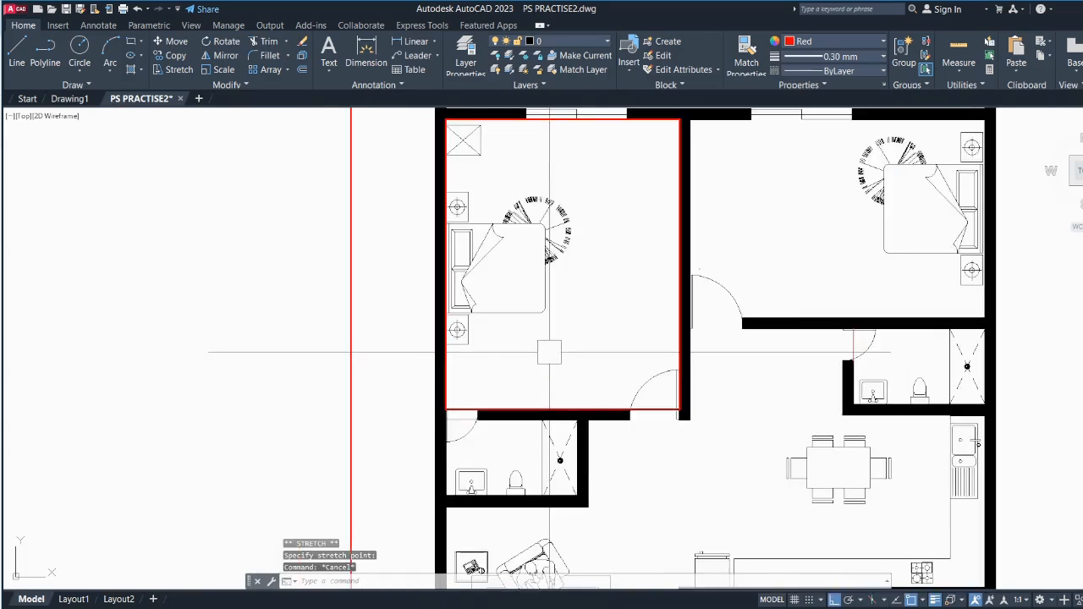
{"action": "type", "text": "h"}
{"action": "key", "text": "Return"}
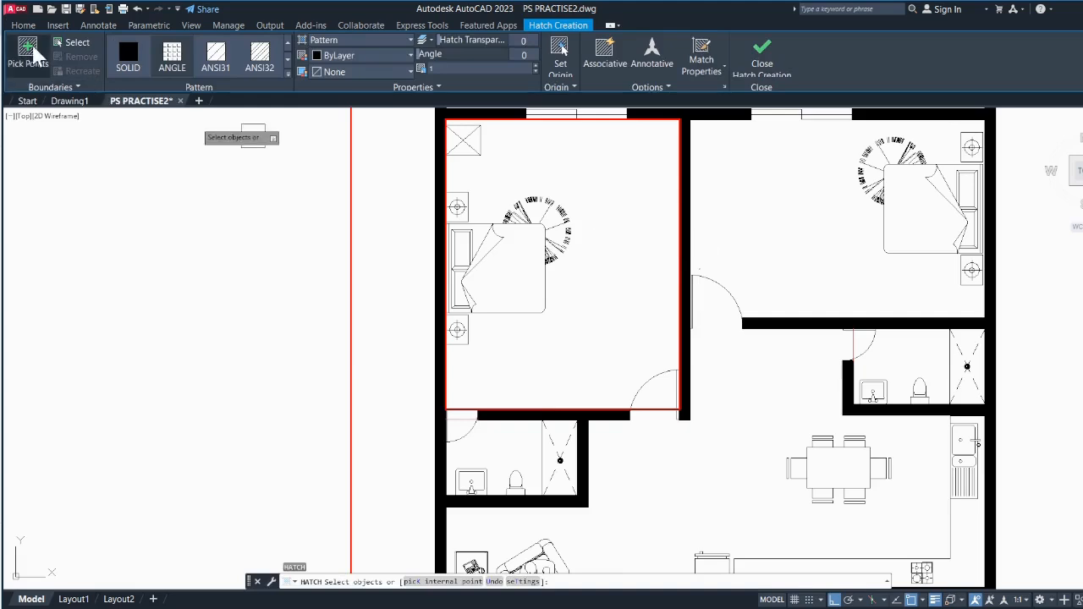
{"action": "left_click", "coordinate": [680, 245]}
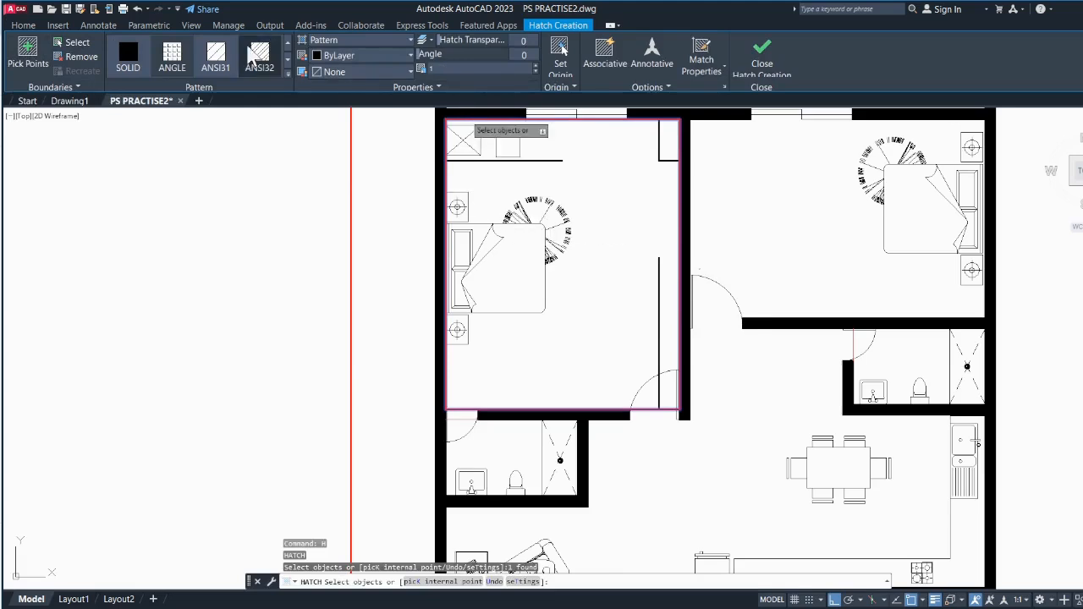
{"action": "left_click", "coordinate": [368, 40]}
{"action": "left_click", "coordinate": [345, 52]}
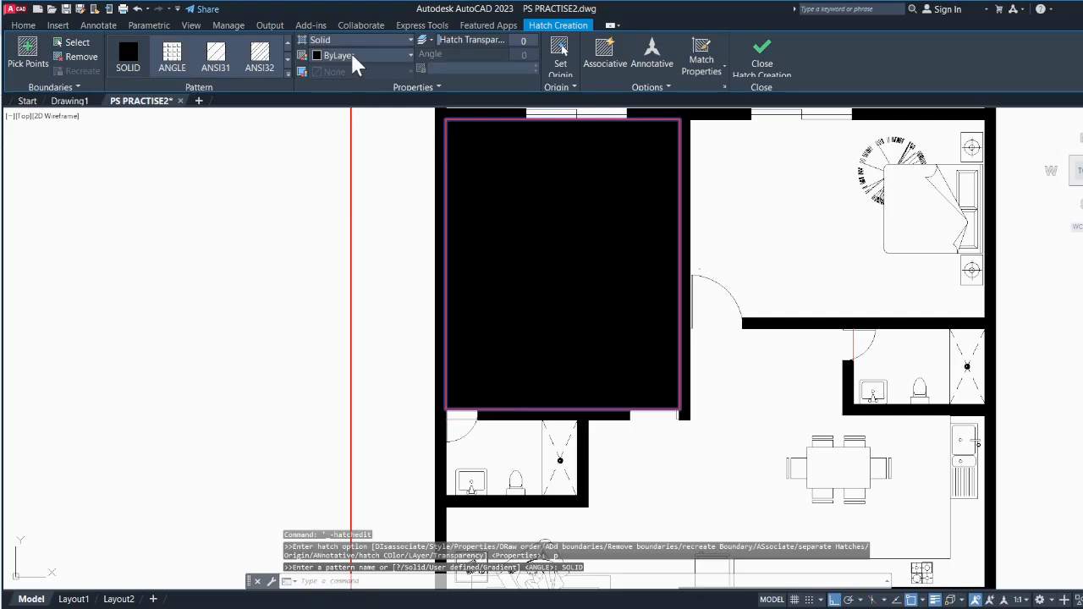
- Set the bedroom hatch color to 254,234,185 and send the finished hatch behind the furniture
{"action": "left_click", "coordinate": [348, 55]}
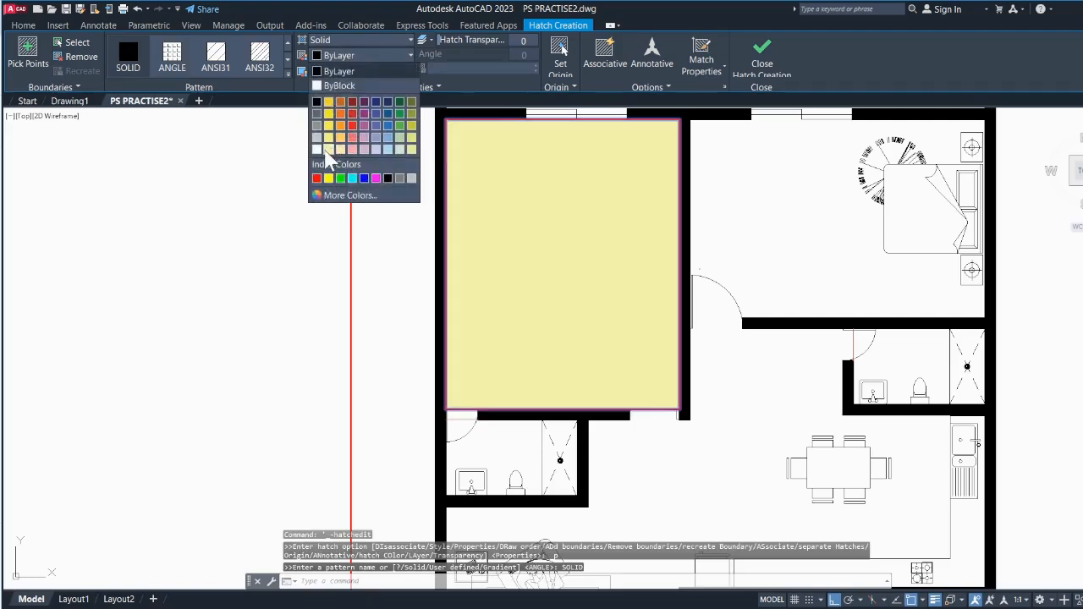
{"action": "left_click", "coordinate": [340, 150]}
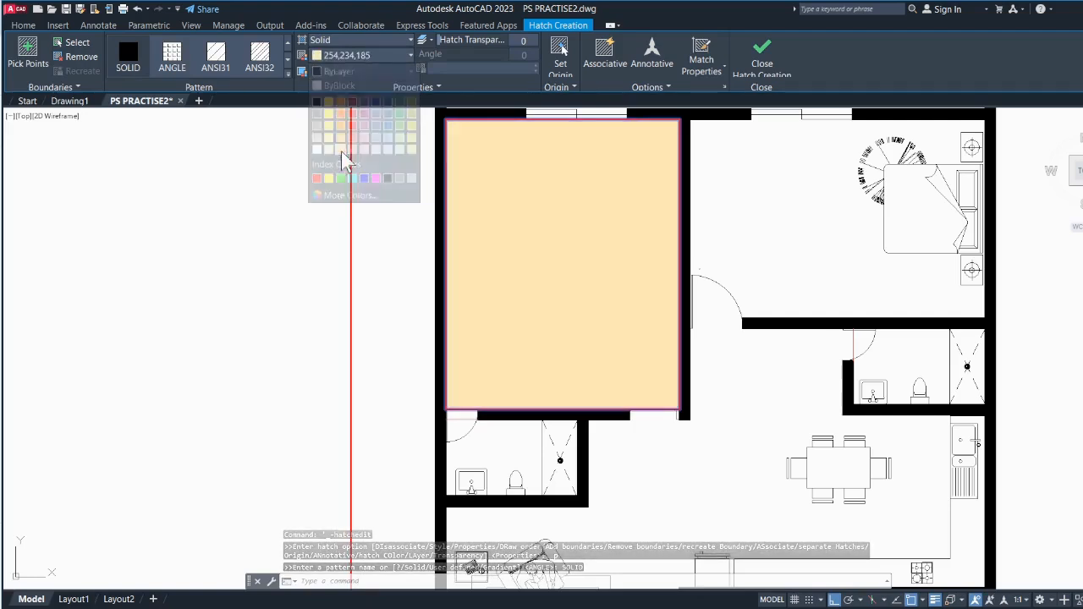
{"action": "left_click", "coordinate": [763, 66]}
{"action": "left_click", "coordinate": [573, 245]}
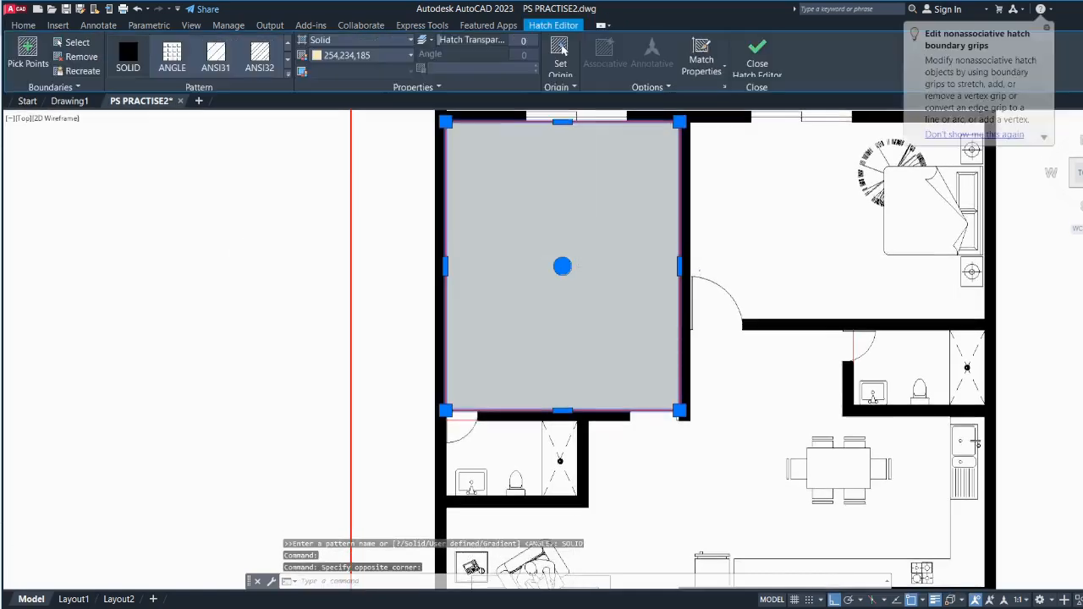
{"action": "key", "text": "Return"}
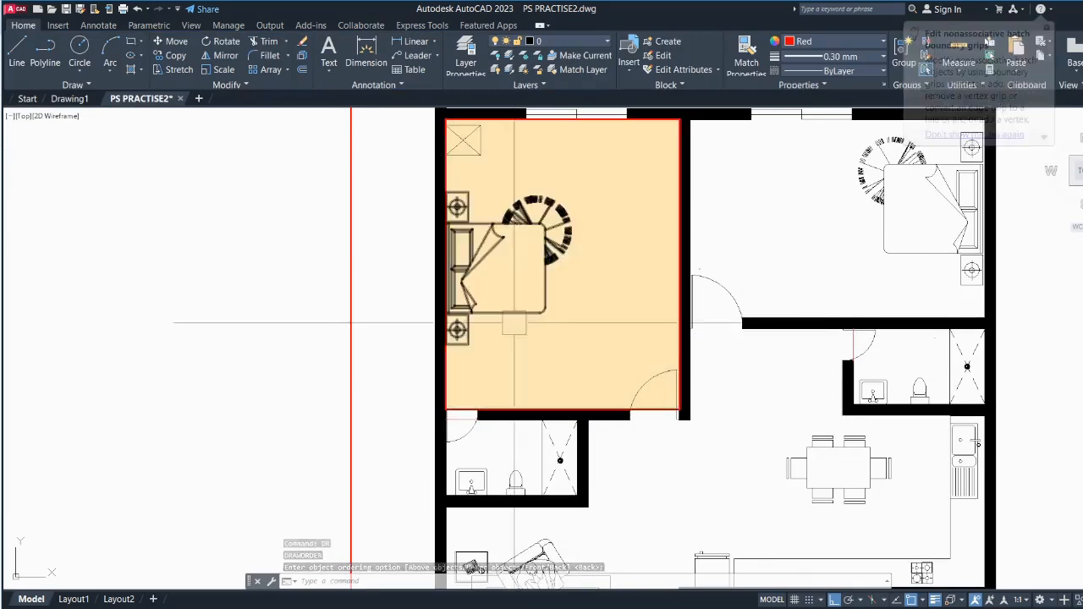
- Open the left bedroom's bed block for editing in the Block Editor
{"action": "scroll", "coordinate": [544, 330], "scroll_direction": "up", "scroll_amount": 5}
{"action": "scroll", "coordinate": [440, 345], "scroll_direction": "down", "scroll_amount": 2}
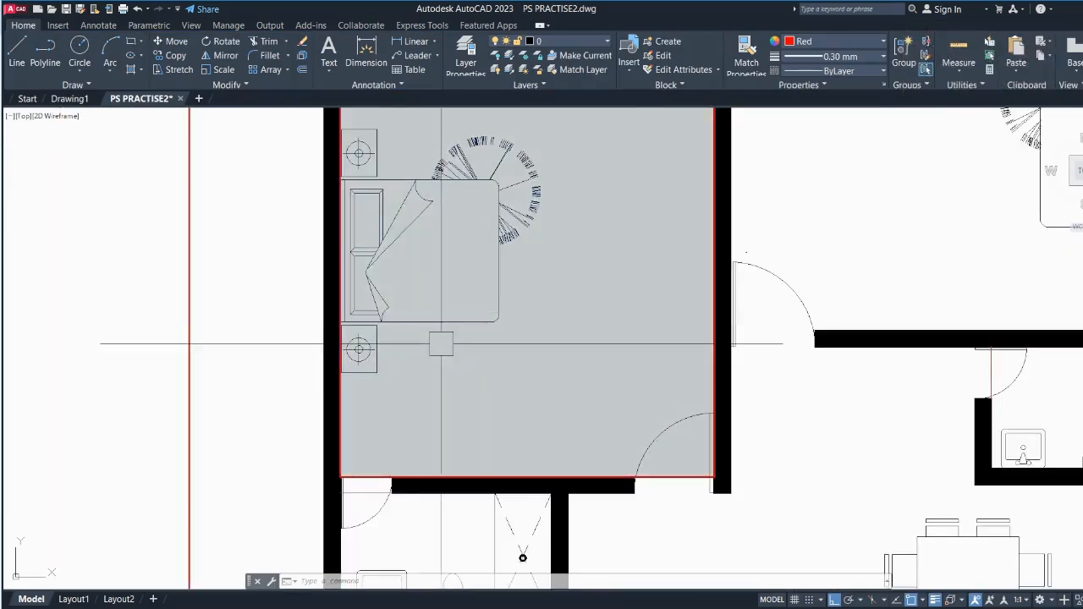
{"action": "scroll", "coordinate": [496, 314], "scroll_direction": "up", "scroll_amount": 4}
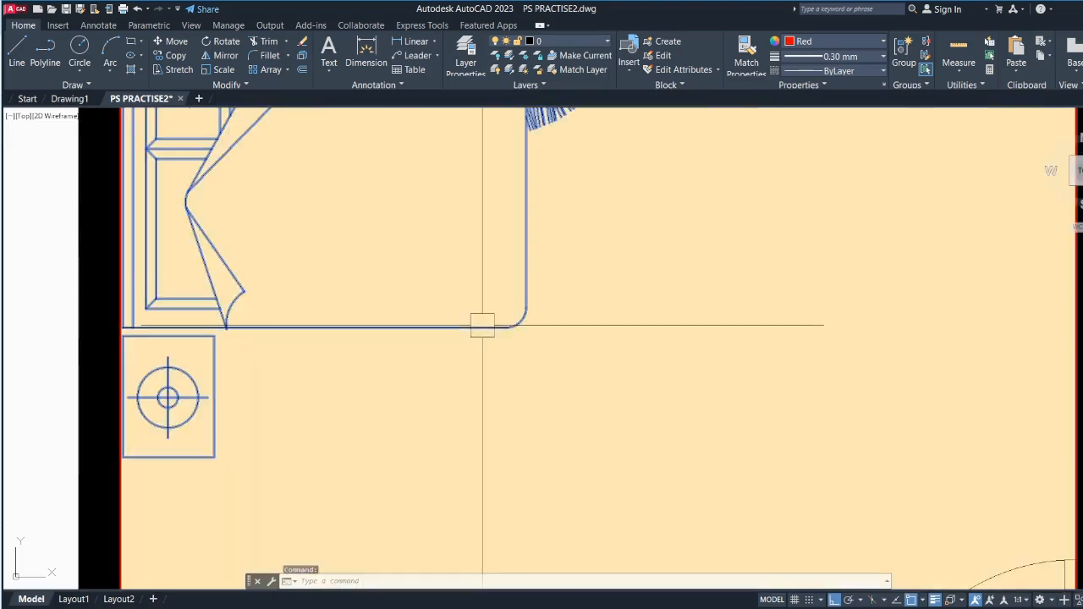
{"action": "double_click", "coordinate": [483, 318]}
{"action": "left_click", "coordinate": [567, 388]}
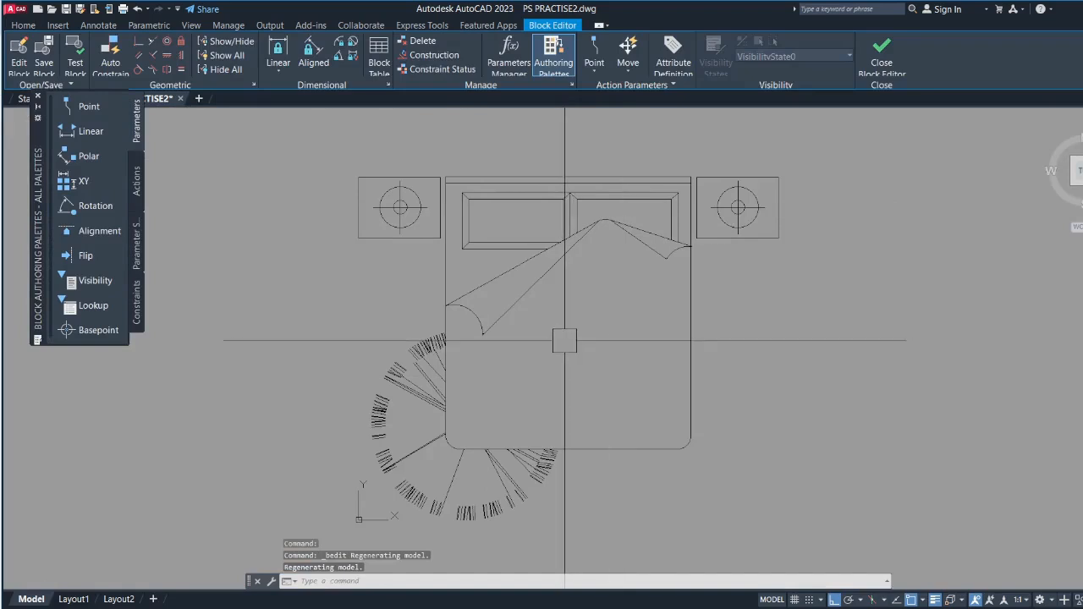
{"action": "type", "text": "h"}
{"action": "key", "text": "Return"}
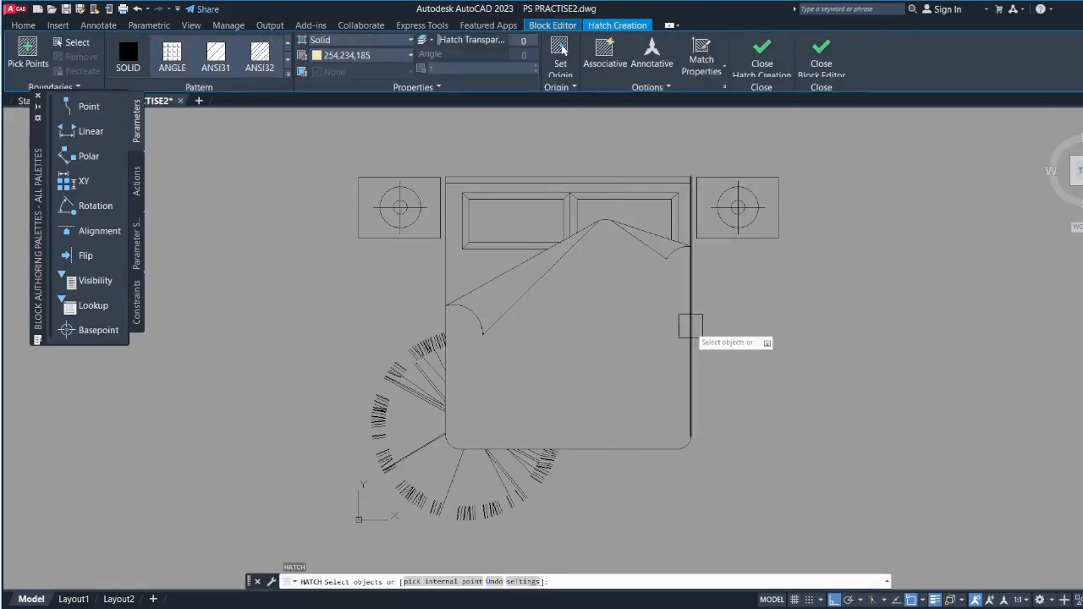
{"action": "key", "text": "Escape"}
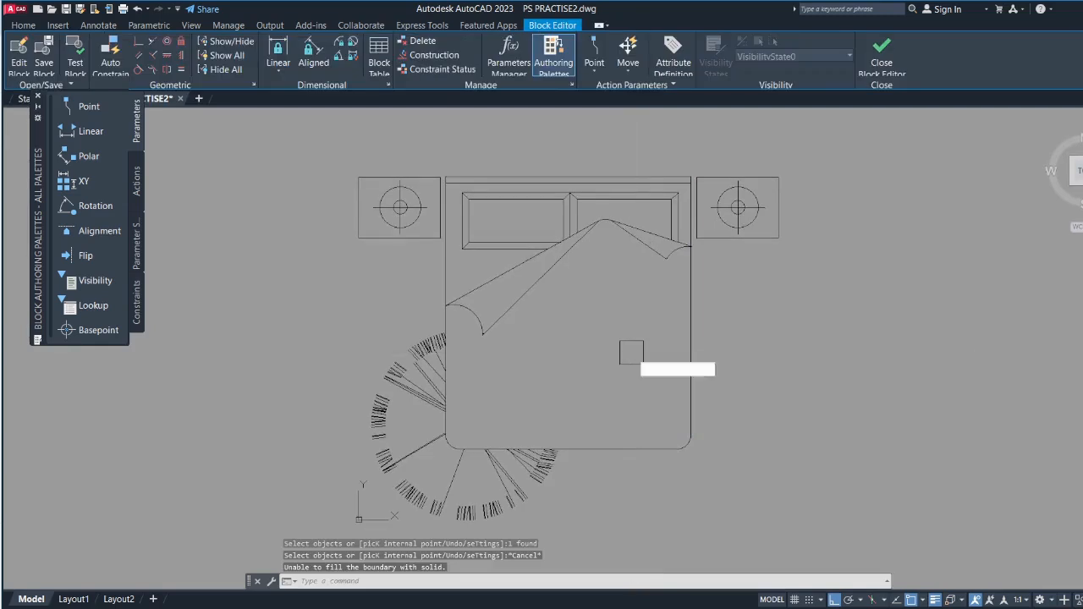
- Fill the bed's mattress, pillows, pillow borders and folded blanket areas with a solid 254,234,185 hatch
{"action": "key", "text": "Return"}
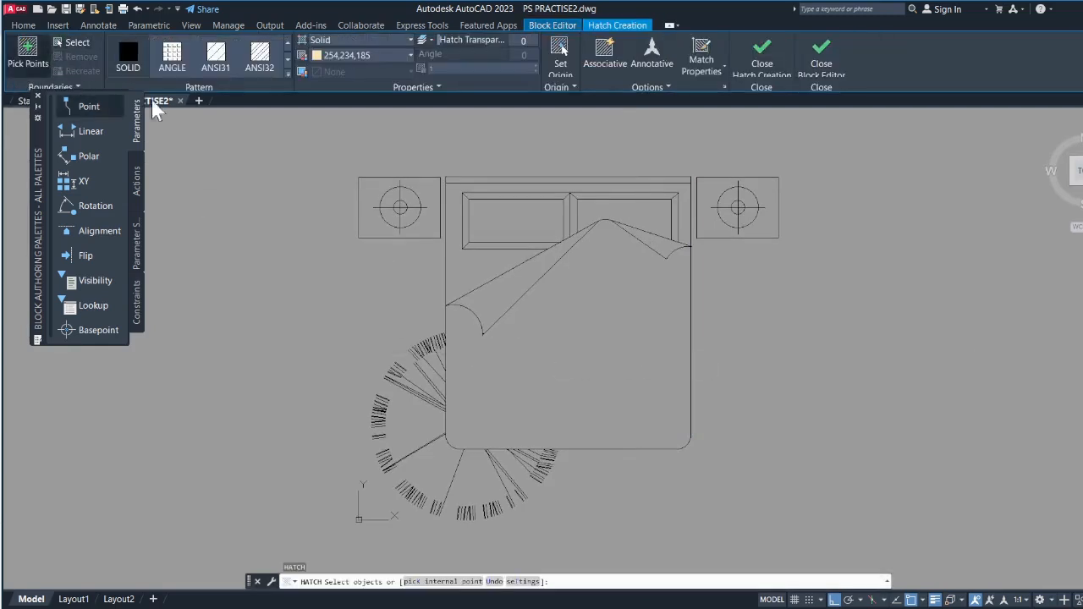
{"action": "left_click", "coordinate": [587, 330]}
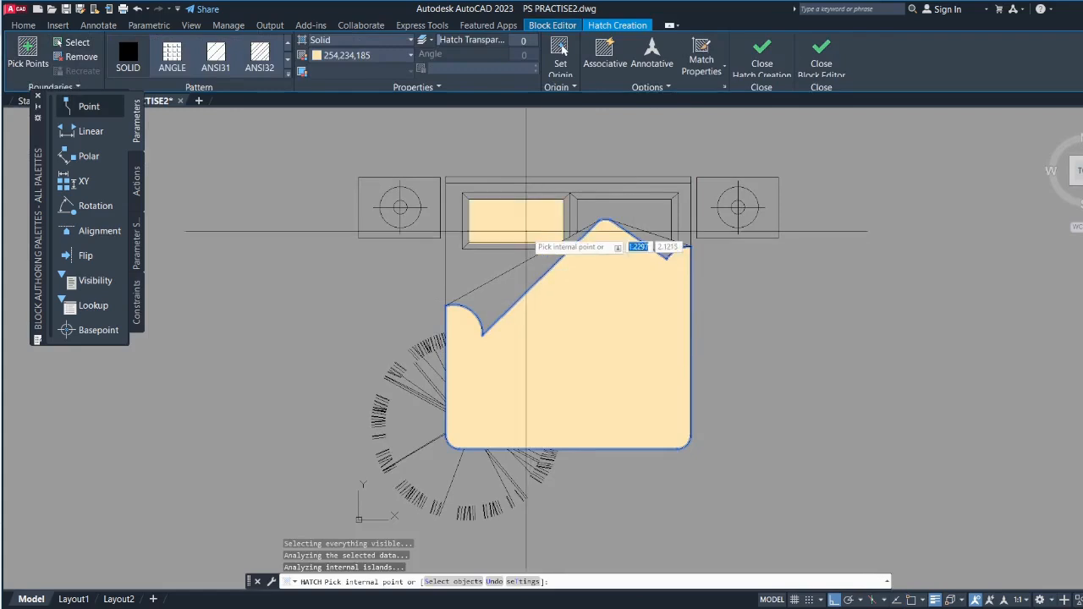
{"action": "left_click", "coordinate": [523, 224]}
{"action": "left_click", "coordinate": [493, 266]}
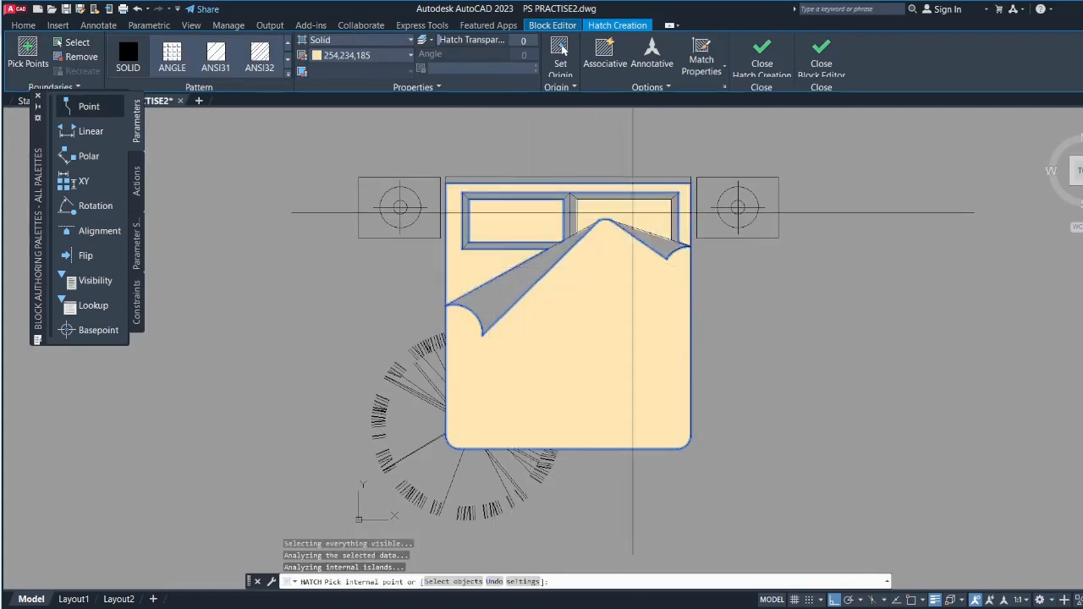
{"action": "left_click", "coordinate": [633, 212]}
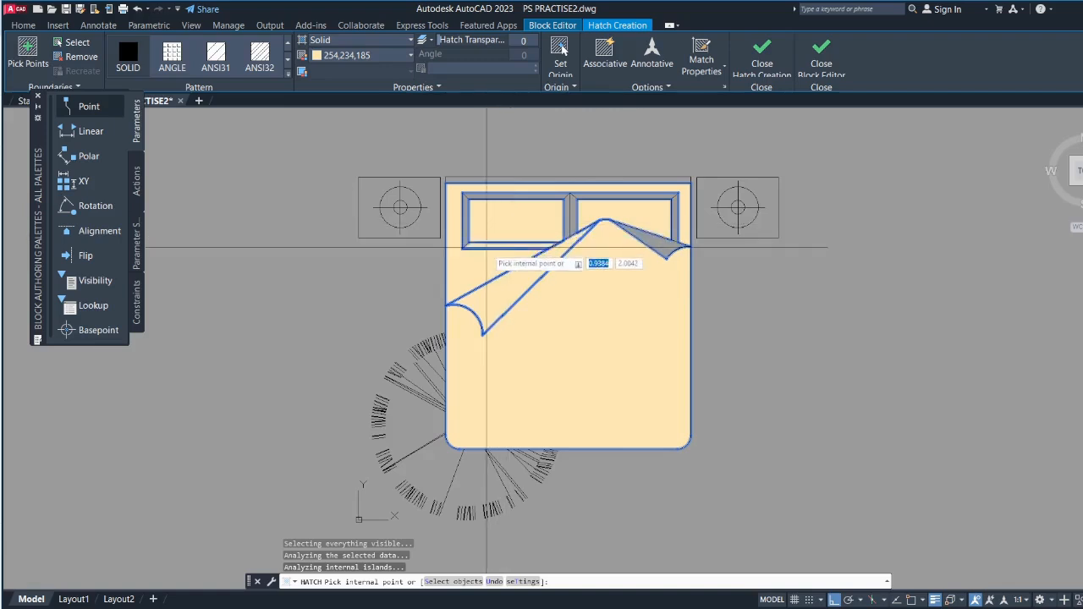
{"action": "left_click", "coordinate": [677, 246]}
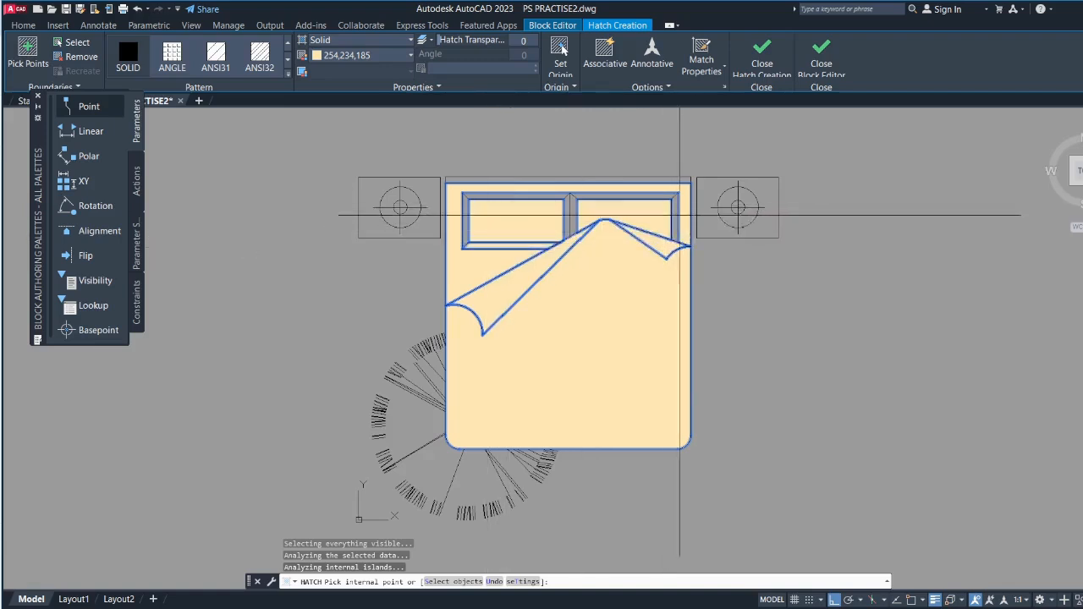
{"action": "left_click", "coordinate": [570, 216]}
{"action": "left_click", "coordinate": [622, 316]}
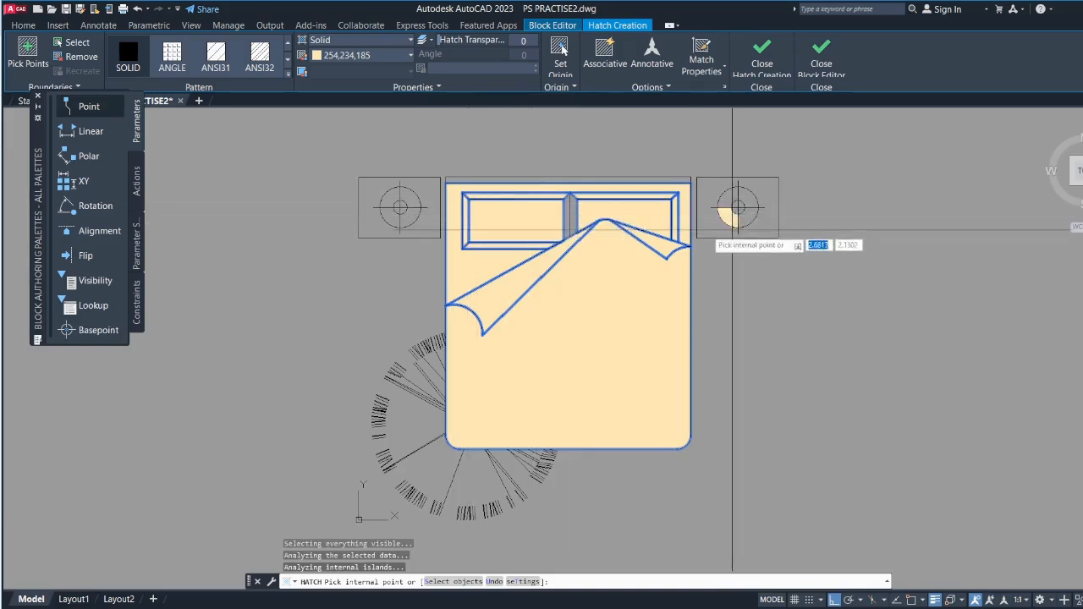
- Extend the solid hatch to both nightstand tops and two opposite quarters of the left lamp
{"action": "left_click", "coordinate": [705, 228]}
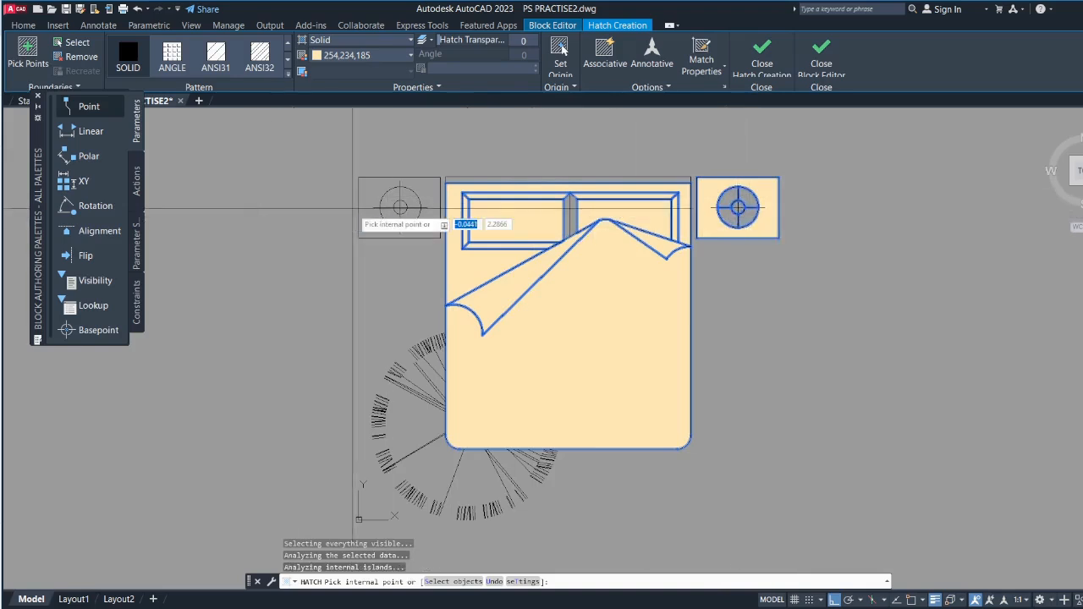
{"action": "scroll", "coordinate": [406, 200], "scroll_direction": "up", "scroll_amount": 2}
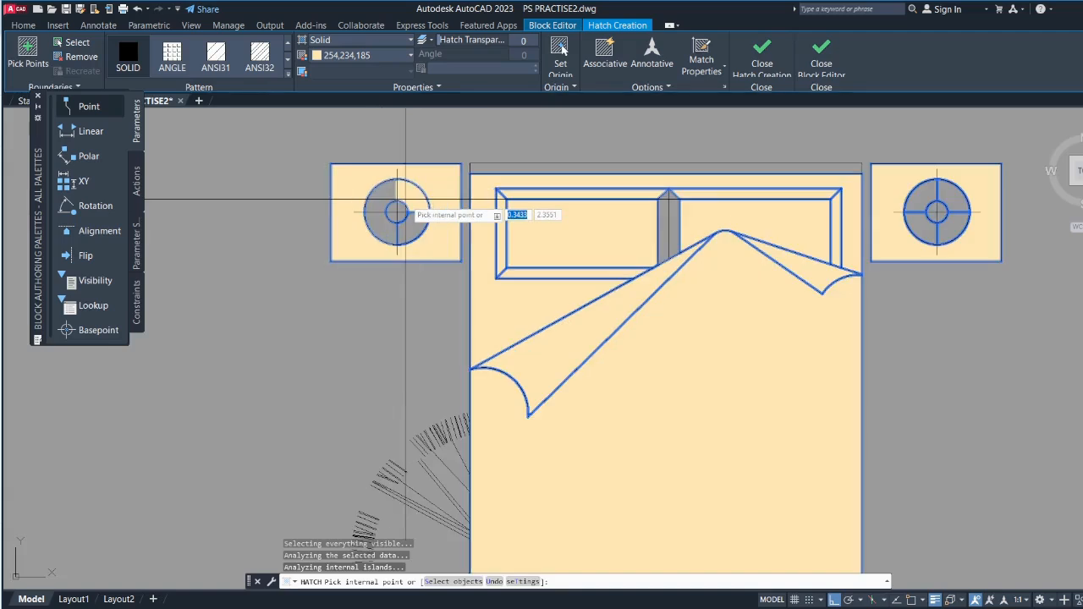
{"action": "scroll", "coordinate": [402, 236], "scroll_direction": "up", "scroll_amount": 4}
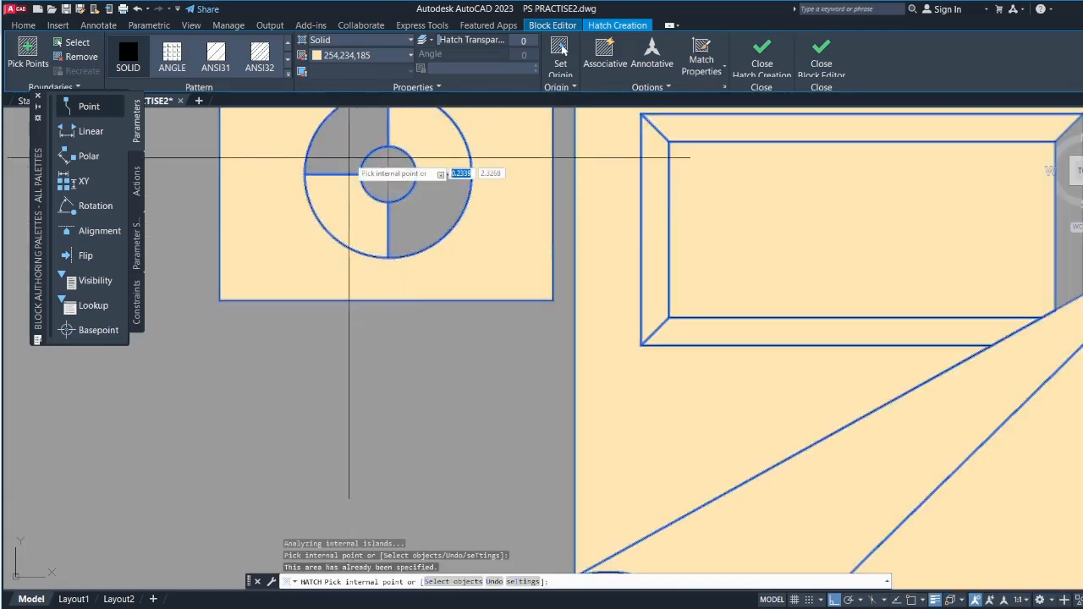
{"action": "key", "text": "Escape"}
- Hatch the remaining outer quarters and inner circle of the left nightstand's lamp with the same solid fill
{"action": "scroll", "coordinate": [402, 245], "scroll_direction": "down", "scroll_amount": 2}
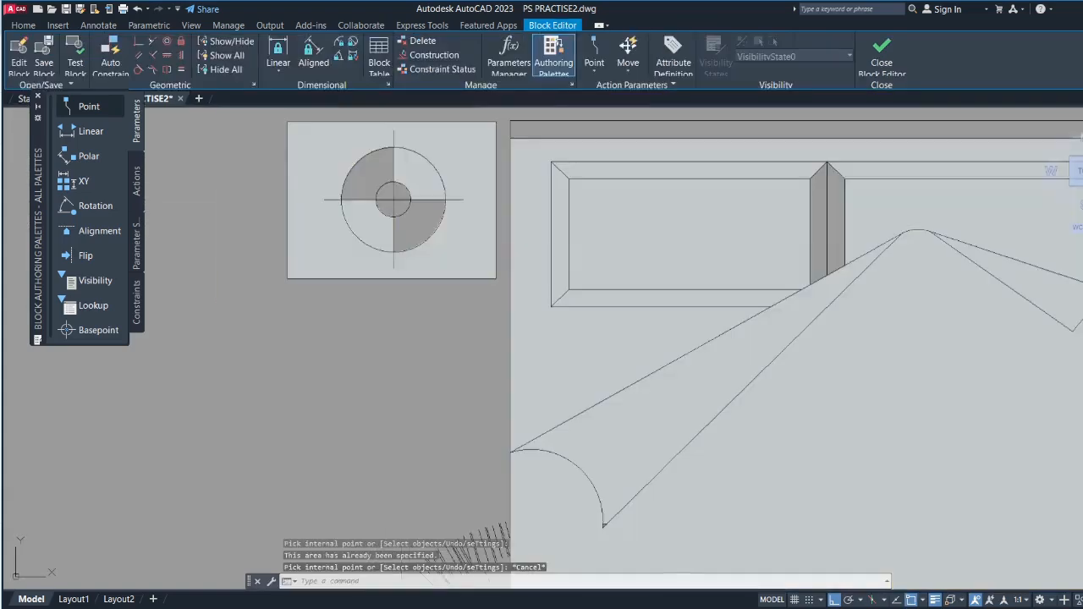
{"action": "key", "text": "space"}
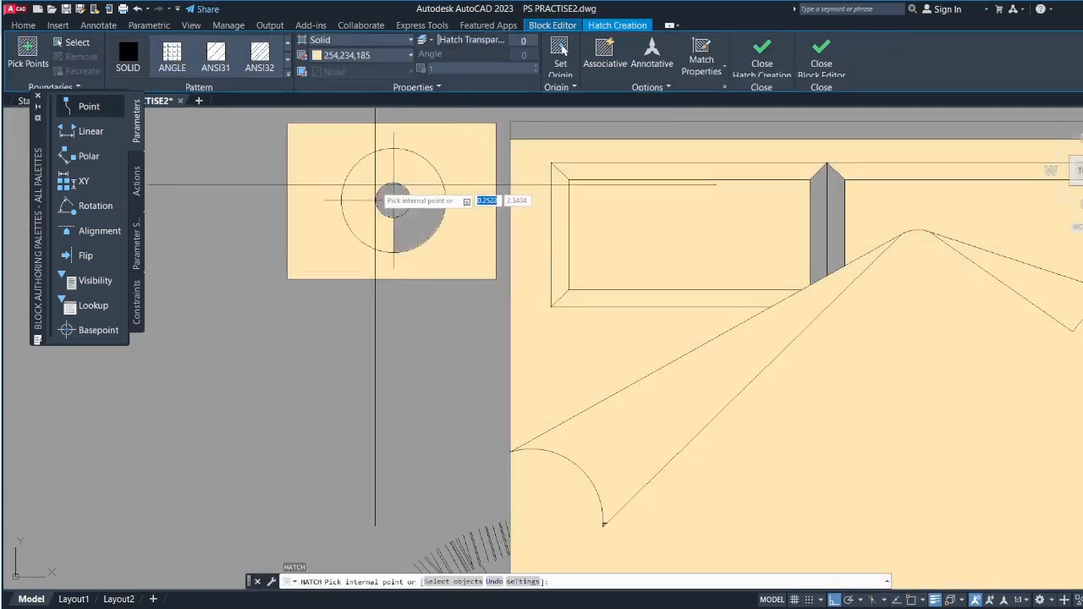
{"action": "scroll", "coordinate": [392, 200], "scroll_direction": "up", "scroll_amount": 4}
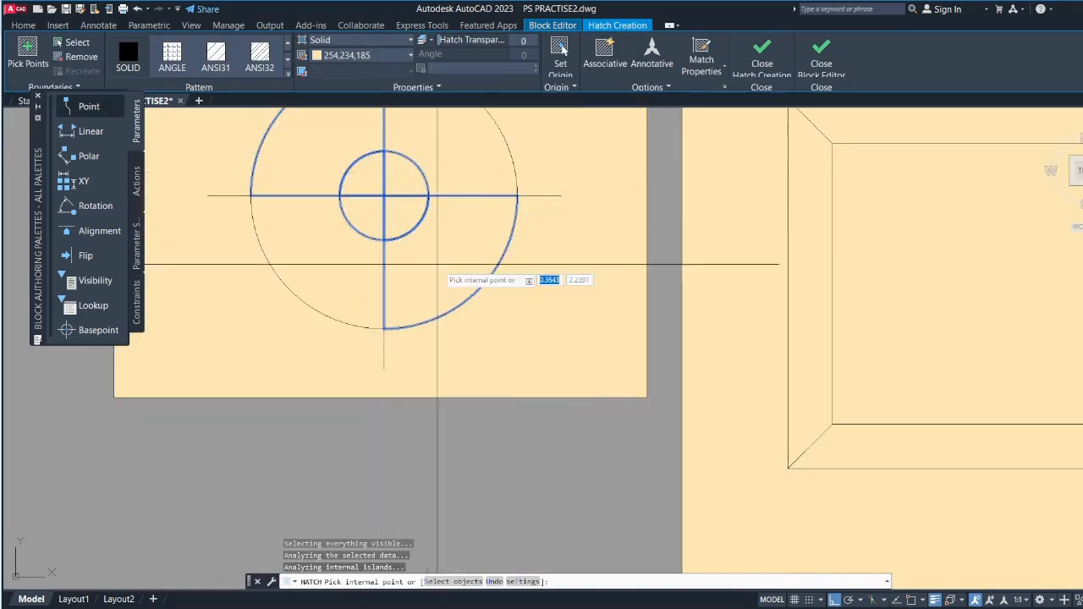
{"action": "key", "text": "Return"}
{"action": "scroll", "coordinate": [454, 335], "scroll_direction": "down", "scroll_amount": 4}
{"action": "scroll", "coordinate": [455, 334], "scroll_direction": "down", "scroll_amount": 4}
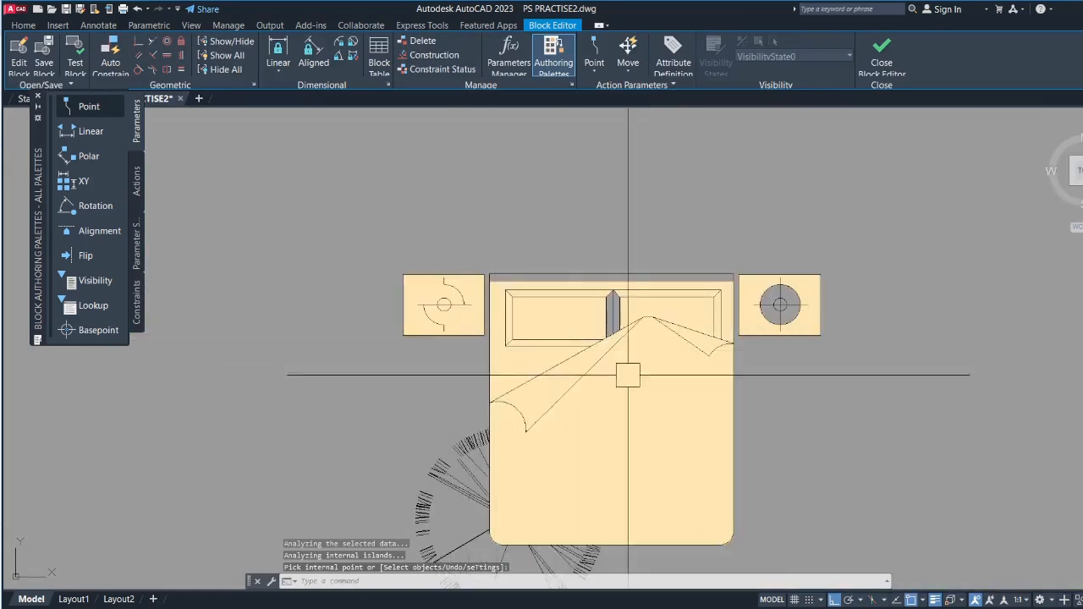
{"action": "scroll", "coordinate": [765, 346], "scroll_direction": "up", "scroll_amount": 2}
{"action": "type", "text": "h"}
{"action": "key", "text": "Return"}
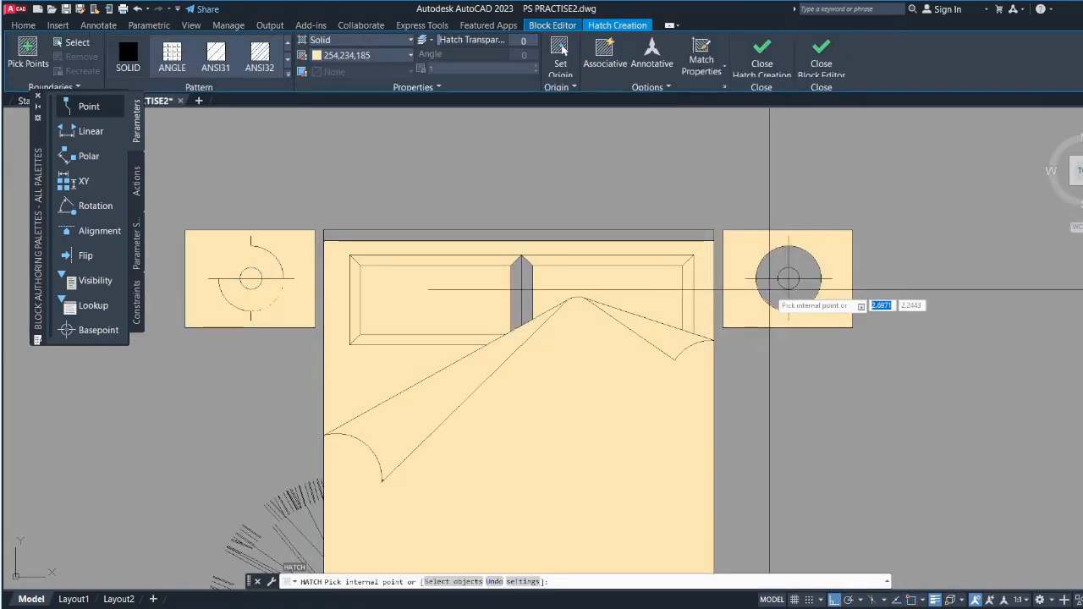
{"action": "scroll", "coordinate": [768, 294], "scroll_direction": "up", "scroll_amount": 2}
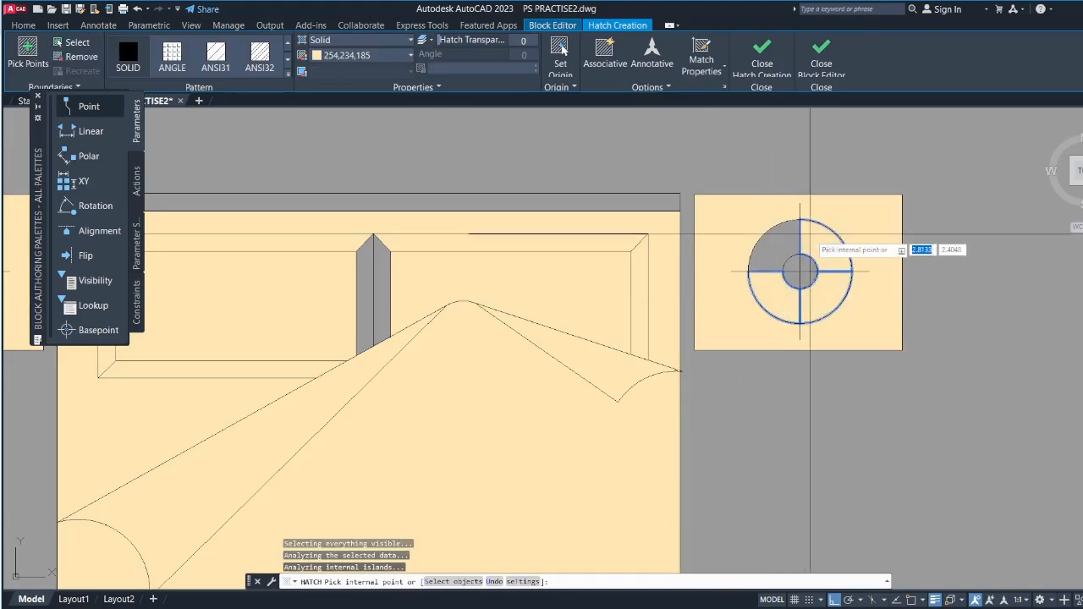
{"action": "left_click", "coordinate": [761, 234]}
{"action": "left_click", "coordinate": [769, 243]}
{"action": "left_click", "coordinate": [764, 290]}
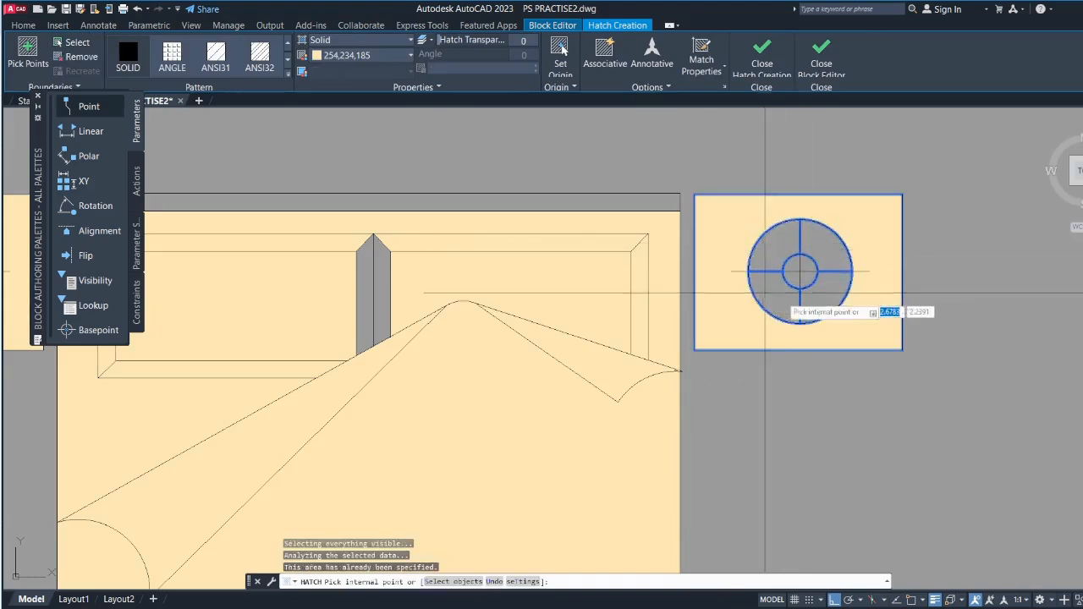
{"action": "scroll", "coordinate": [803, 285], "scroll_direction": "up", "scroll_amount": 6}
{"action": "left_click", "coordinate": [808, 279]}
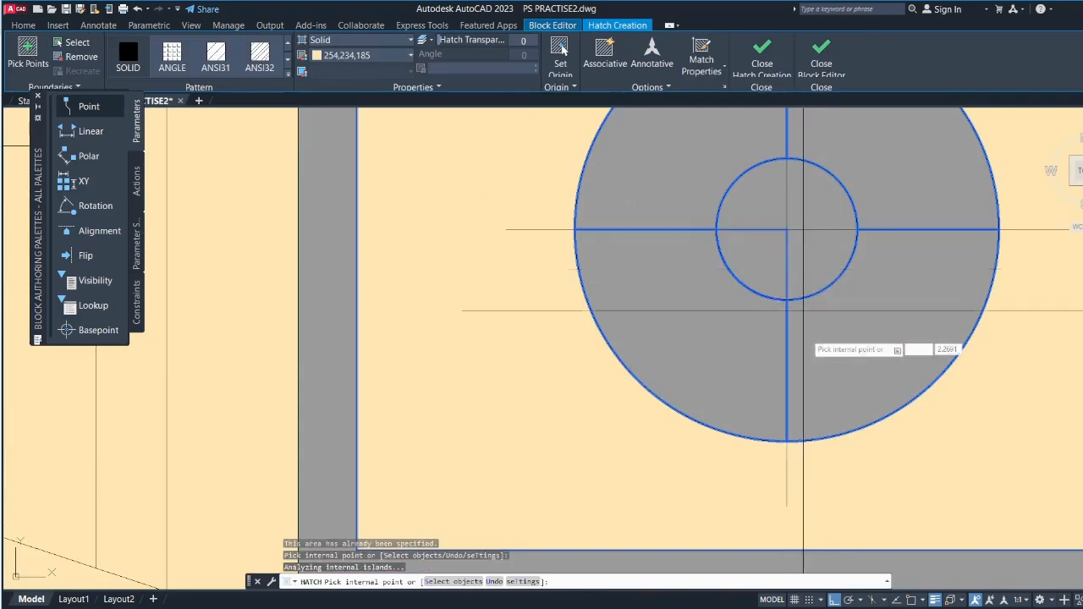
{"action": "scroll", "coordinate": [786, 292], "scroll_direction": "down", "scroll_amount": 5}
{"action": "key", "text": "Escape"}
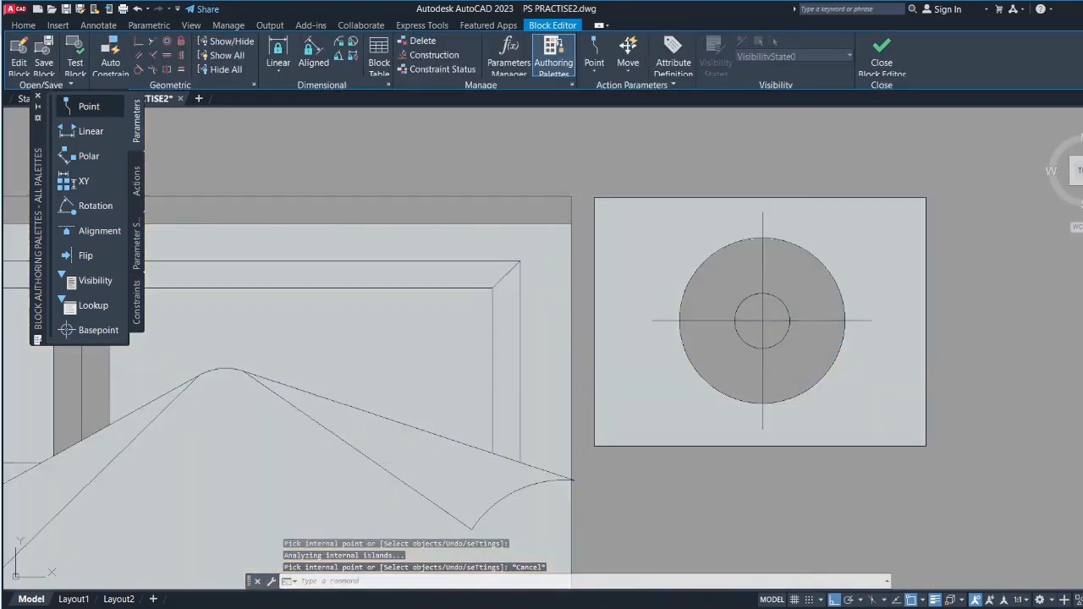
- Fill the right nightstand lamp's outer quarters and inner circle with the solid 254,234,185 hatch, and close the Block Editor saving the block changes
{"action": "key", "text": "Return"}
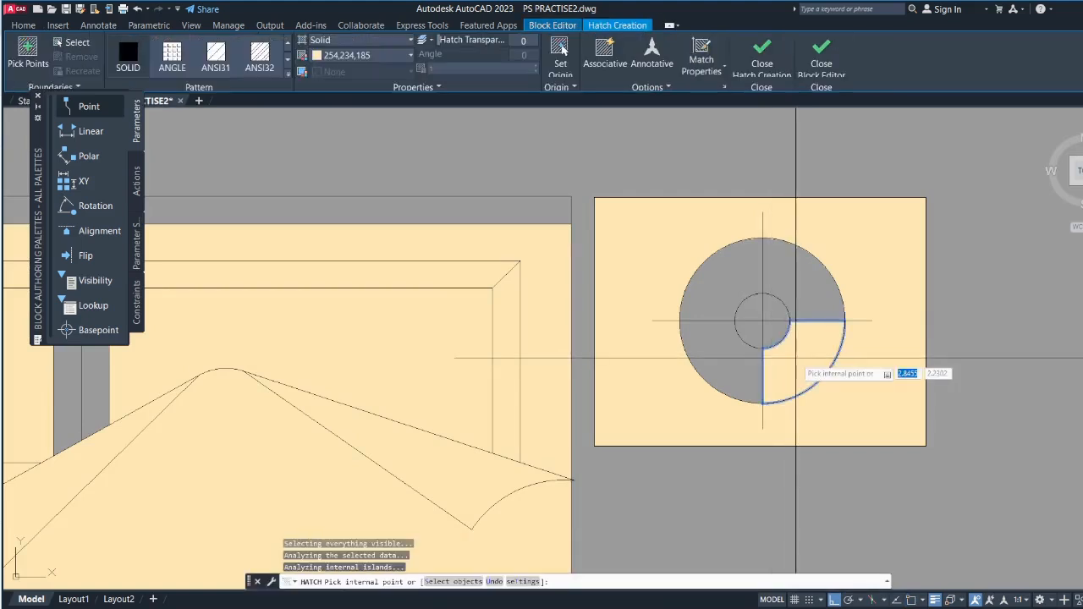
{"action": "left_click", "coordinate": [803, 292]}
{"action": "left_click", "coordinate": [734, 290]}
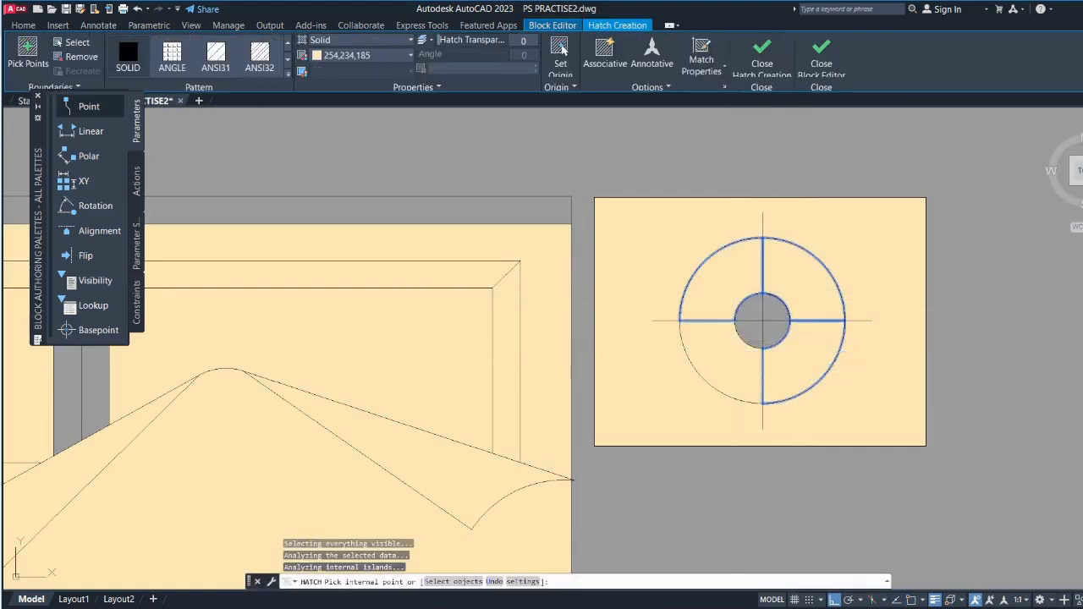
{"action": "left_click", "coordinate": [734, 340]}
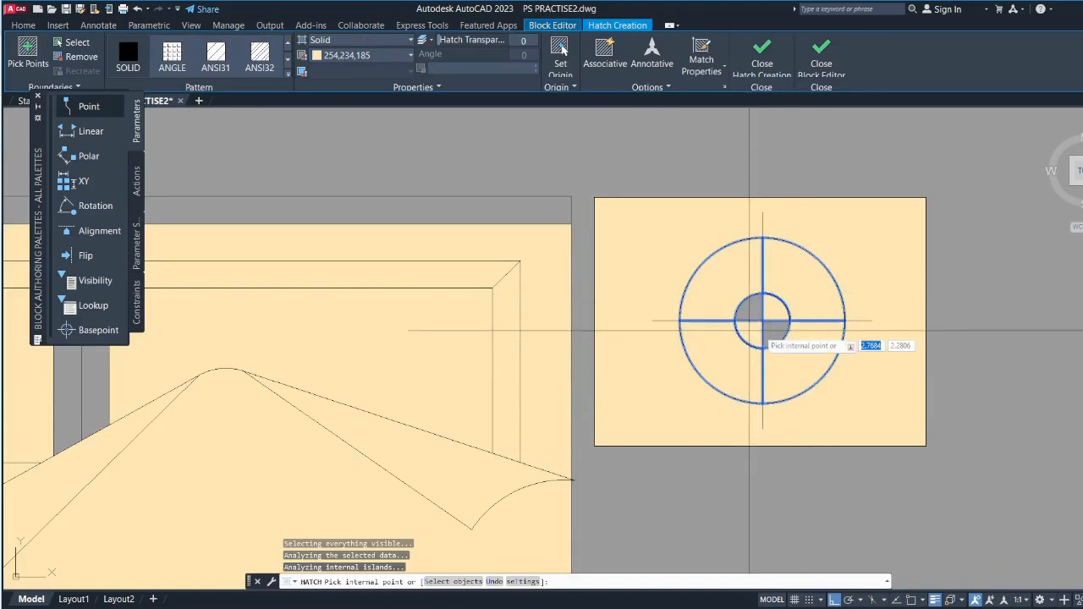
{"action": "left_click", "coordinate": [821, 59]}
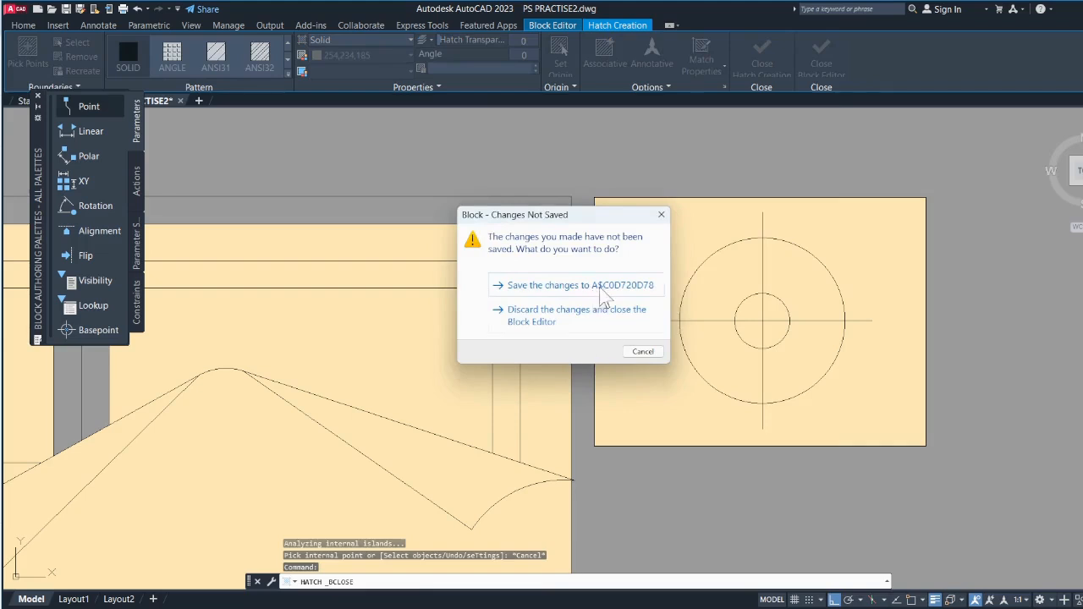
{"action": "left_click", "coordinate": [602, 288]}
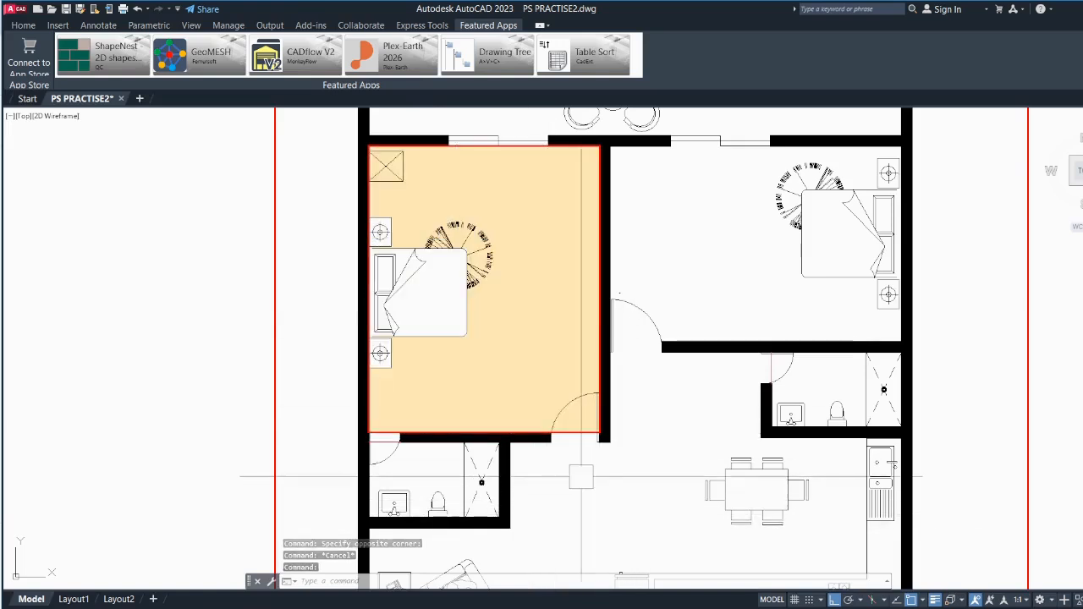
- Delete the red boundary rectangle around the left bedroom's floor
{"action": "scroll", "coordinate": [576, 453], "scroll_direction": "up", "scroll_amount": 2}
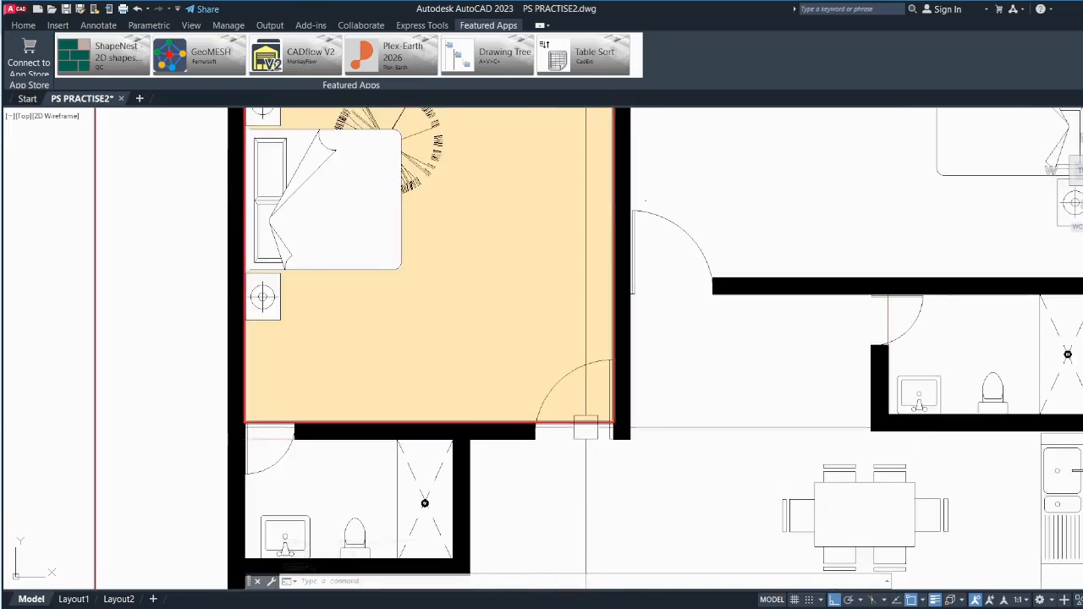
{"action": "left_click", "coordinate": [585, 427]}
{"action": "key", "text": "Delete"}
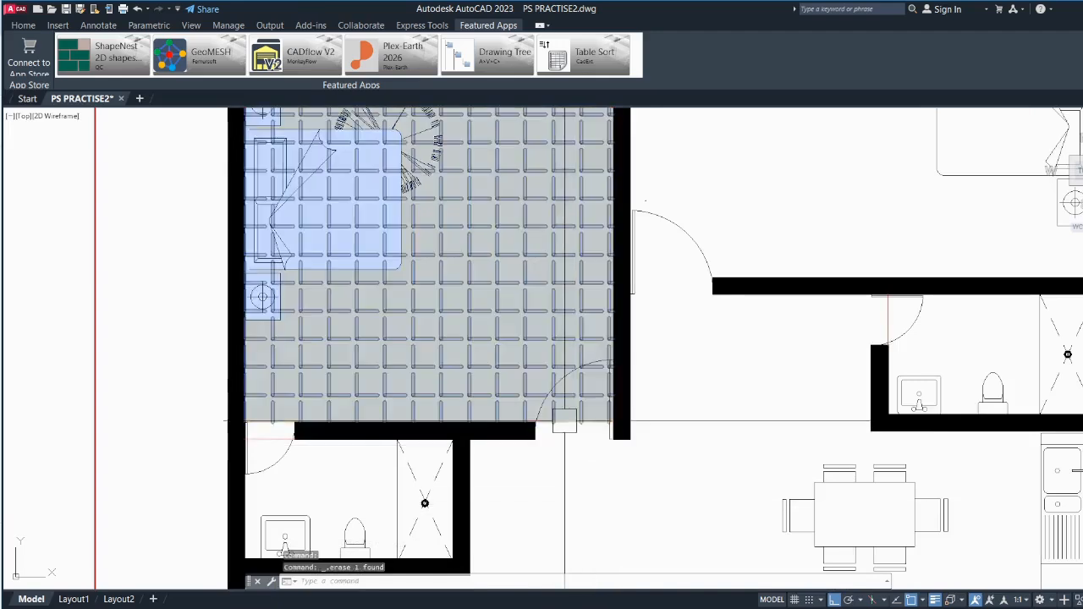
- Draw a boundary rectangle along the inner wall faces of the right bedroom
{"action": "scroll", "coordinate": [571, 427], "scroll_direction": "down", "scroll_amount": 2}
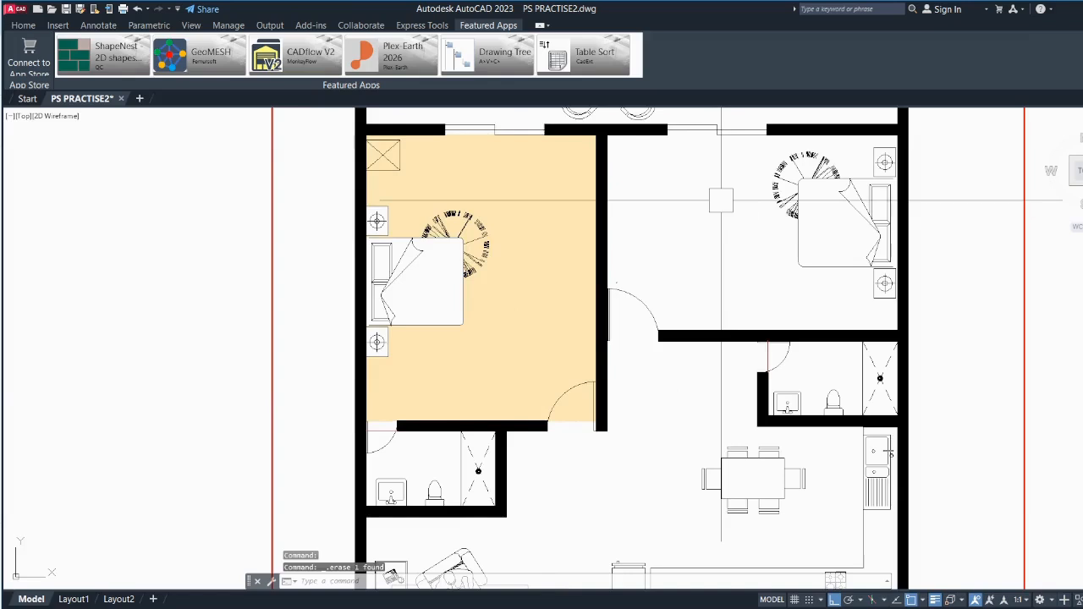
{"action": "type", "text": "rec"}
{"action": "key", "text": "Return"}
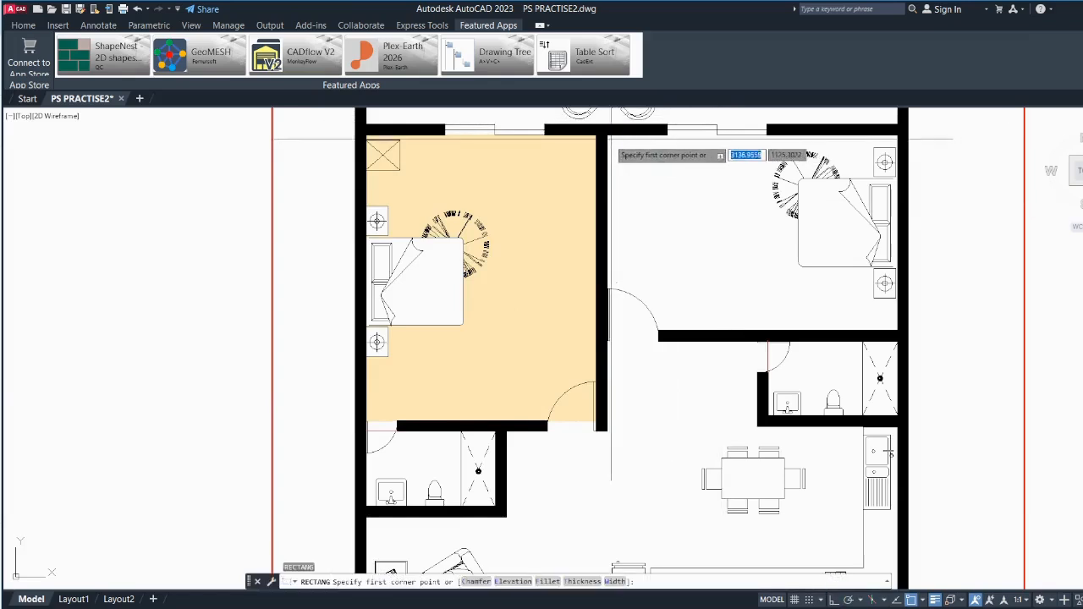
{"action": "left_click", "coordinate": [606, 134]}
{"action": "left_click", "coordinate": [897, 331]}
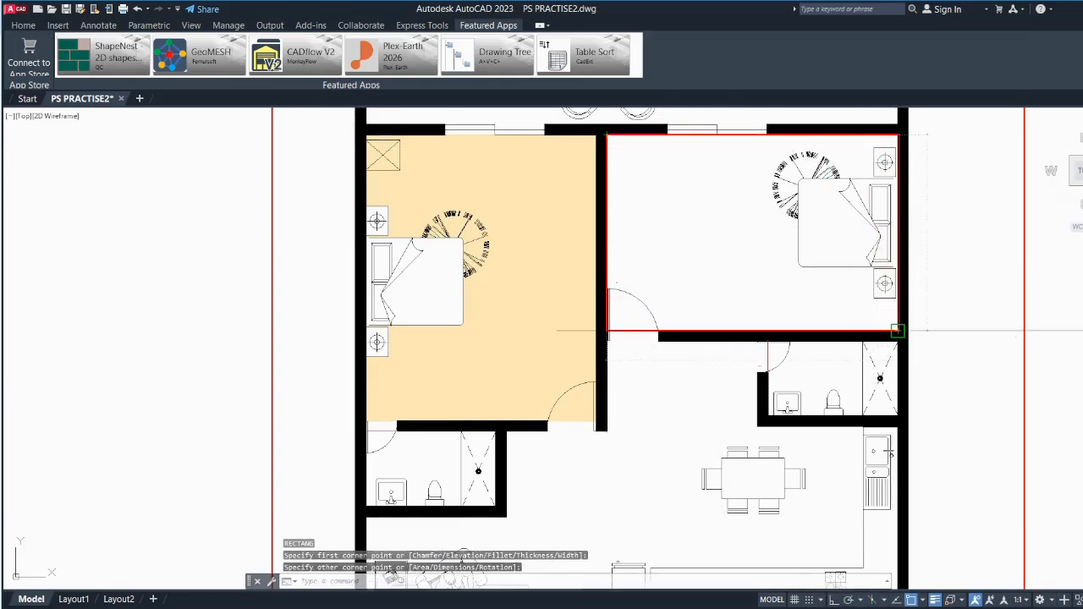
- Draw a boundary rectangle along the inner walls of the sitting room below the kitchen
{"action": "scroll", "coordinate": [762, 279], "scroll_direction": "down", "scroll_amount": 4}
{"action": "scroll", "coordinate": [668, 356], "scroll_direction": "up", "scroll_amount": 4}
{"action": "key", "text": "space"}
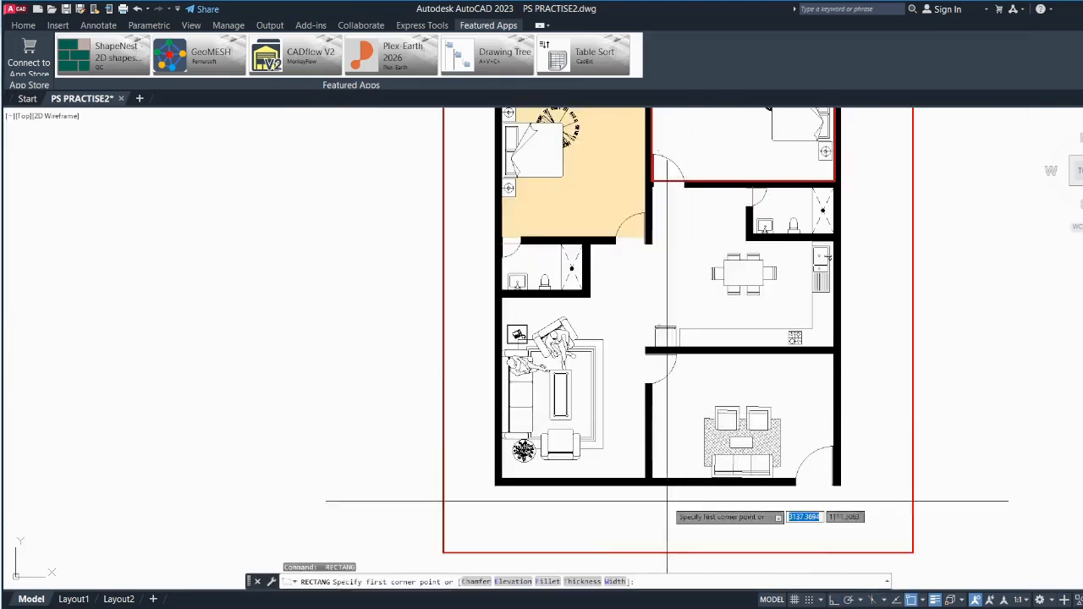
{"action": "left_click", "coordinate": [651, 479]}
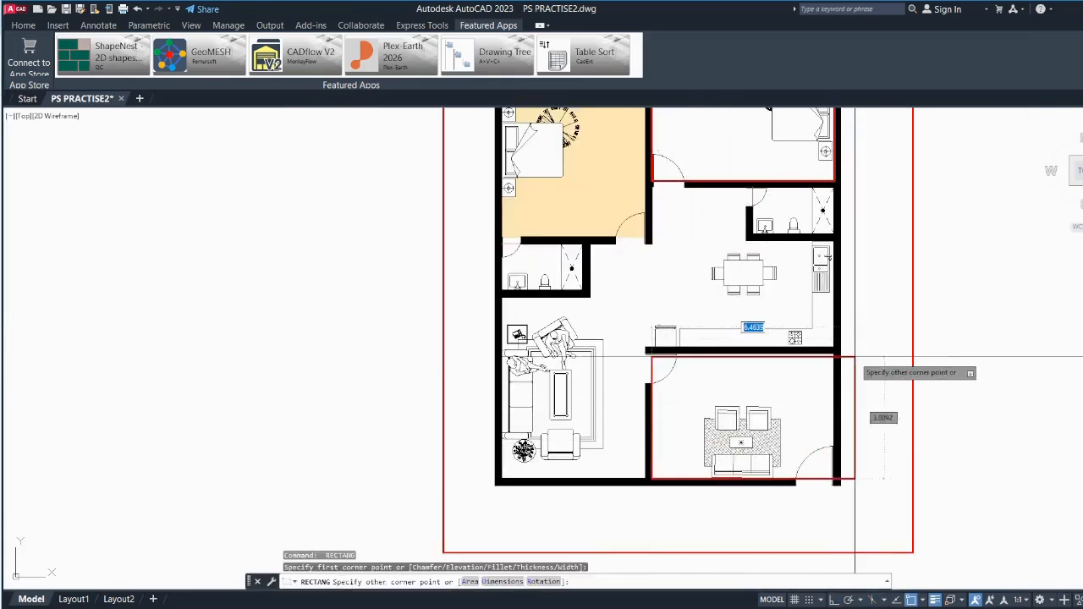
{"action": "left_click", "coordinate": [835, 355]}
- Draw a boundary rectangle from the living room's lower-left inner corner up to the left bedroom's lower wall, level with the kitchen side
{"action": "key", "text": "space"}
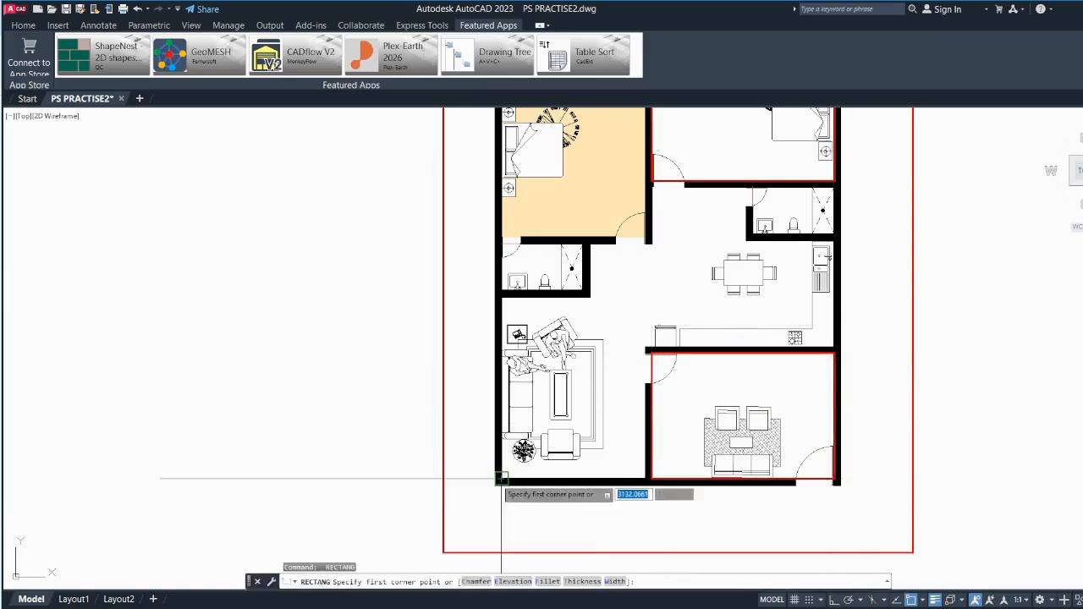
{"action": "left_click", "coordinate": [500, 479]}
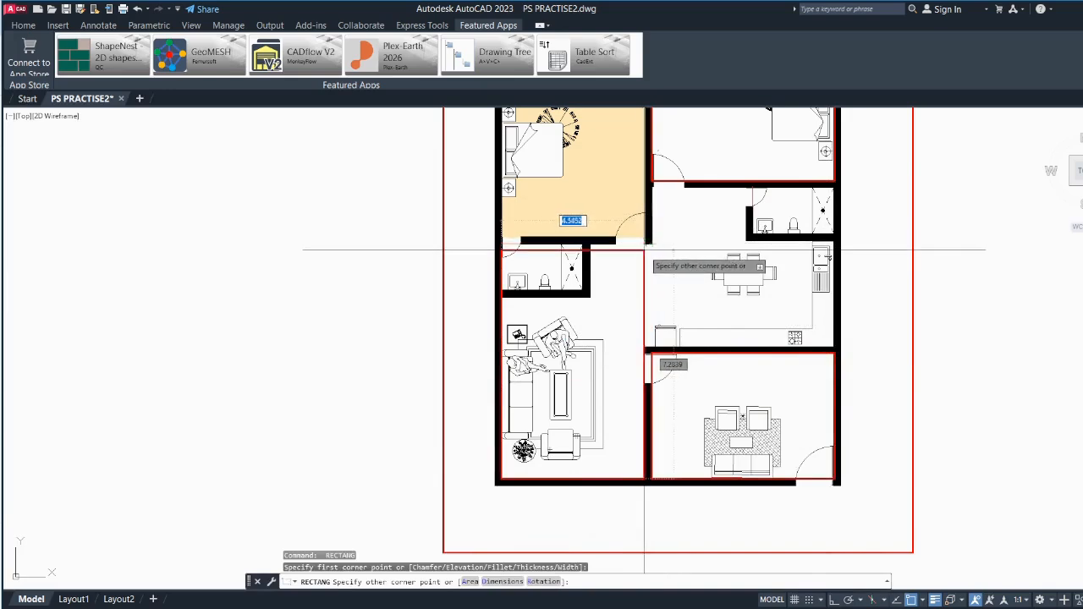
{"action": "key", "text": "Escape"}
{"action": "scroll", "coordinate": [633, 375], "scroll_direction": "down", "scroll_amount": 2}
{"action": "scroll", "coordinate": [628, 357], "scroll_direction": "up", "scroll_amount": 2}
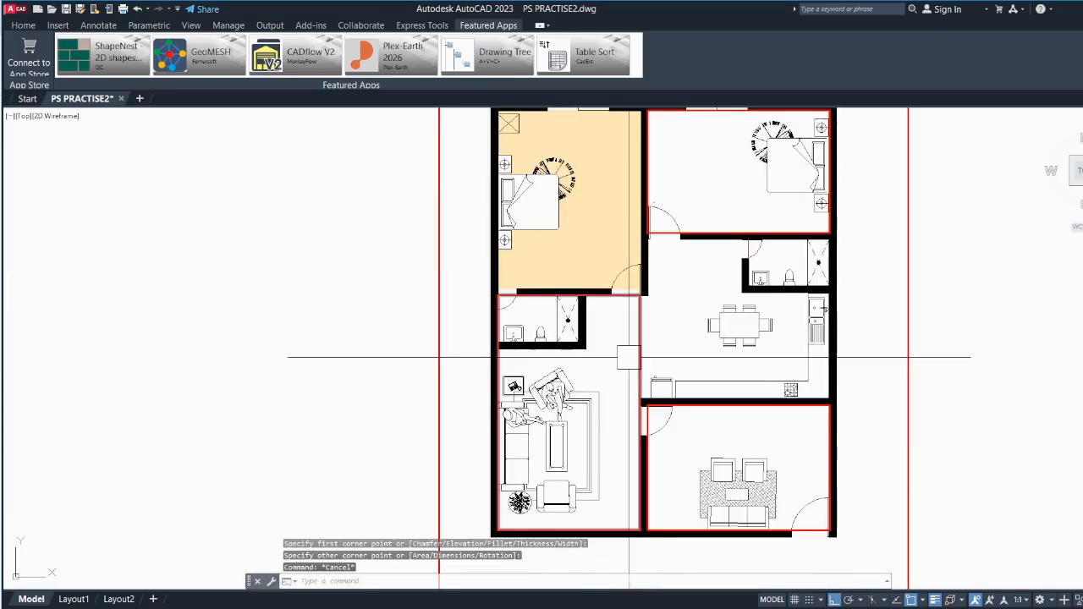
- Hatch the floors of the living room and the sitting room below the kitchen in color 254,234,185
{"action": "type", "text": "h"}
{"action": "key", "text": "Return"}
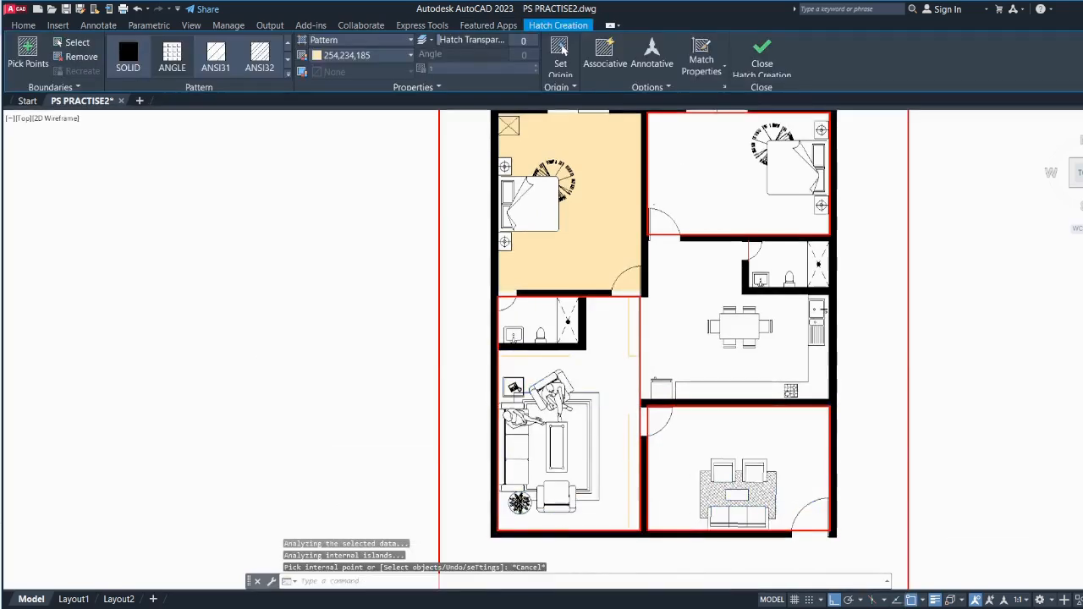
{"action": "key", "text": "Escape"}
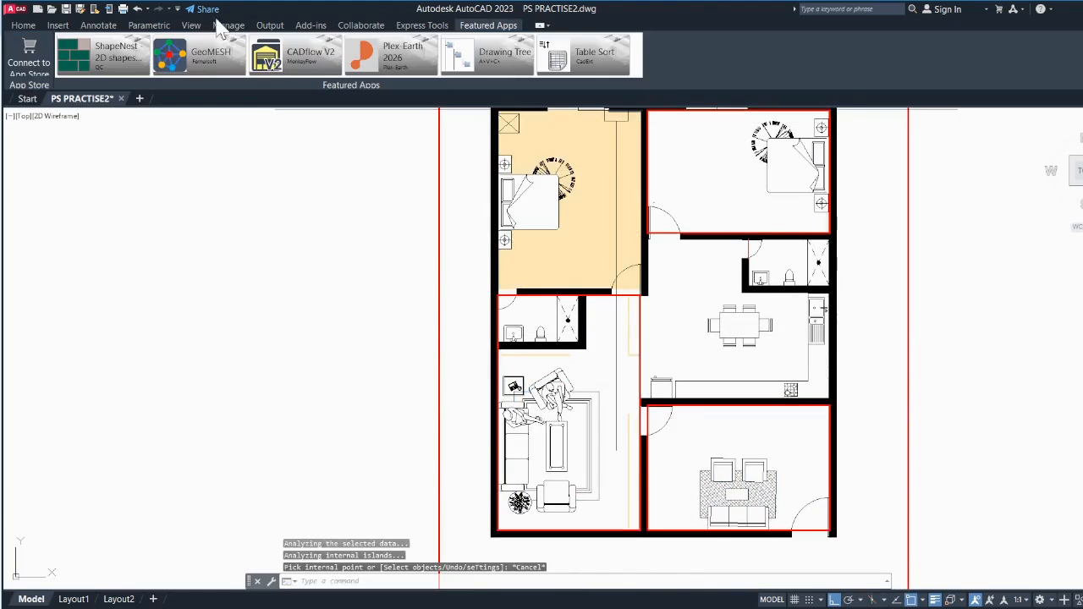
- Match the properties of the left bedroom's floor hatch onto the new living room and sitting room hatch
{"action": "left_click", "coordinate": [59, 25]}
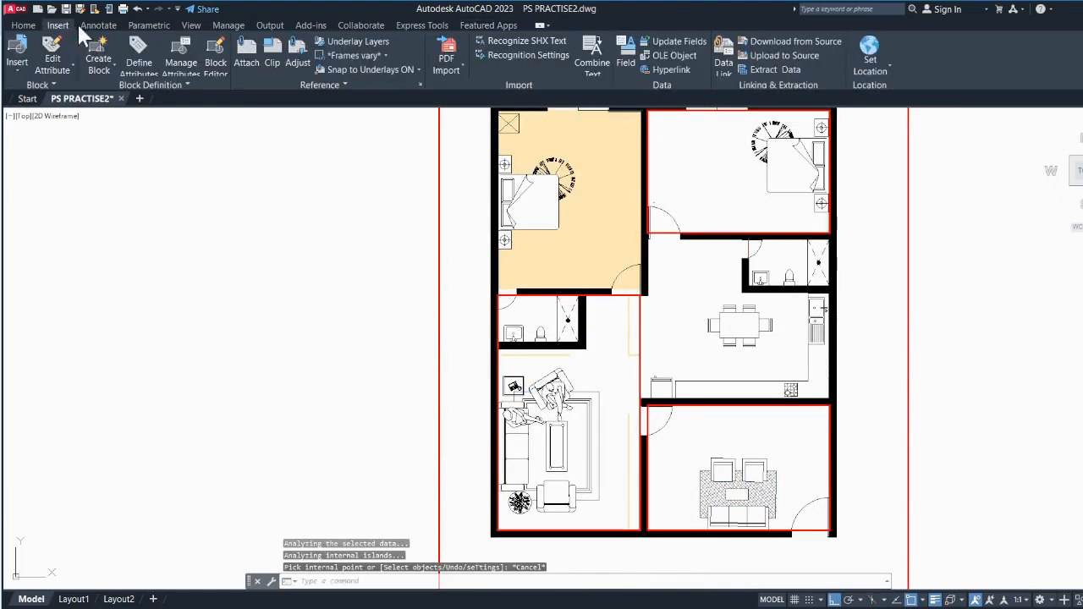
{"action": "left_click", "coordinate": [26, 25]}
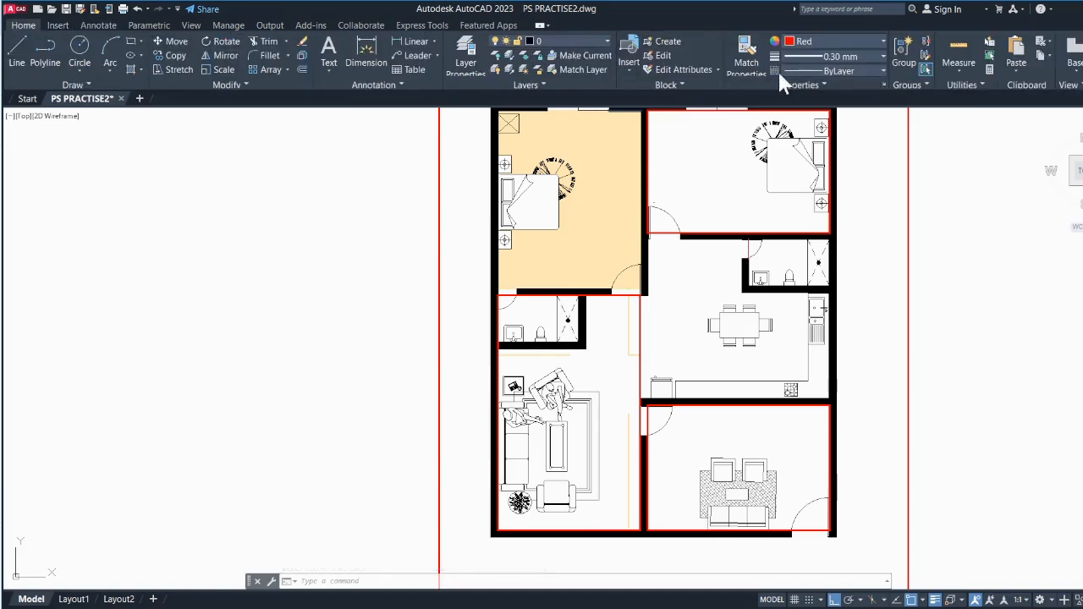
{"action": "left_click", "coordinate": [633, 241]}
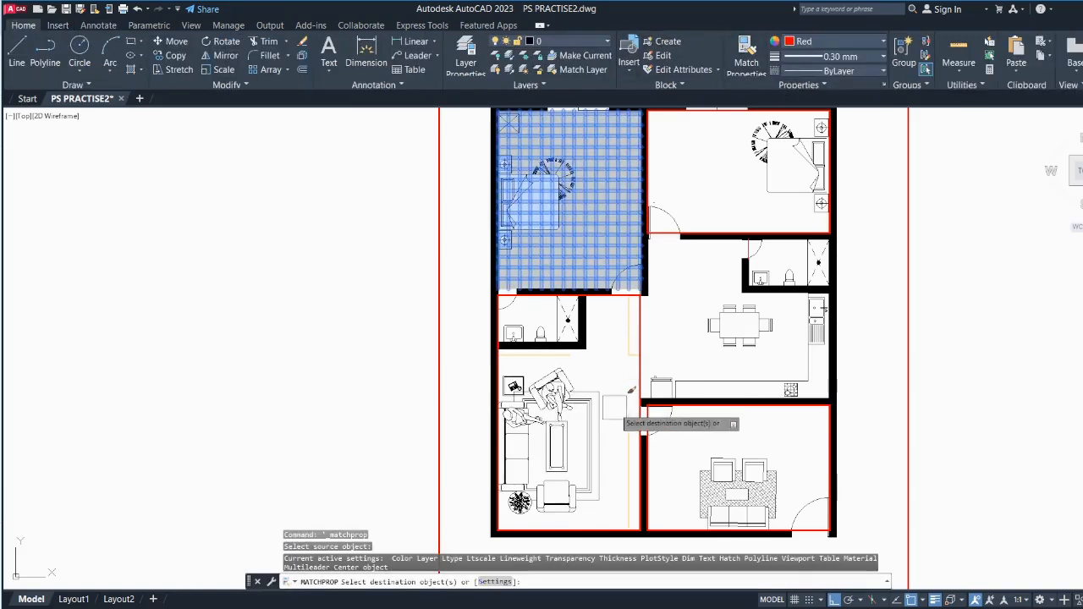
{"action": "left_click", "coordinate": [636, 347]}
{"action": "key", "text": "Escape"}
- Delete the red boundary rectangles of the living room and the sitting room below the kitchen
{"action": "scroll", "coordinate": [636, 436], "scroll_direction": "up", "scroll_amount": 3}
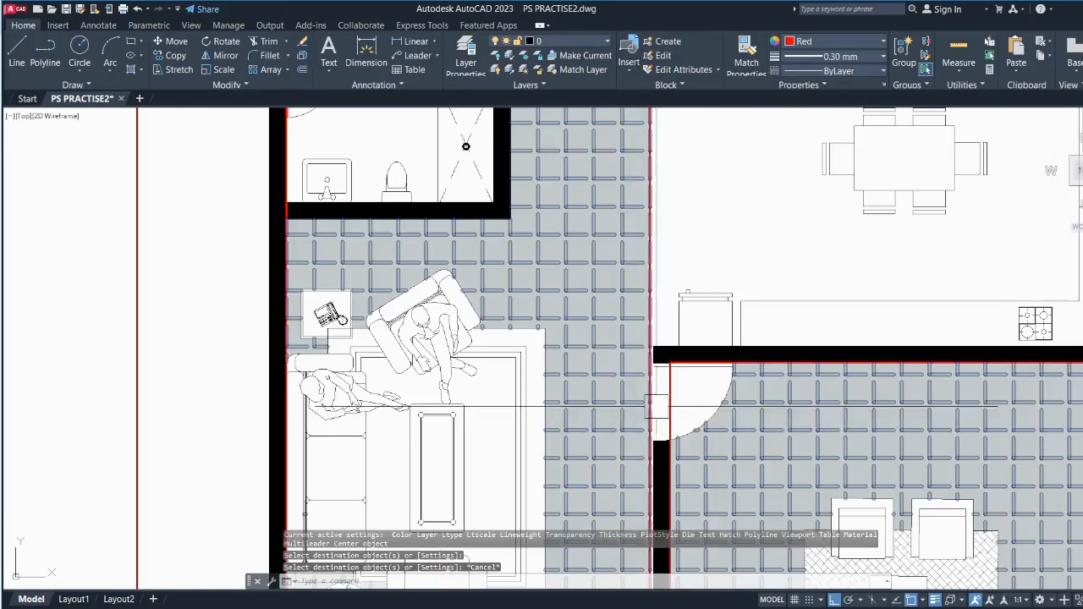
{"action": "left_click", "coordinate": [659, 400]}
{"action": "scroll", "coordinate": [656, 399], "scroll_direction": "up", "scroll_amount": 2}
{"action": "left_click", "coordinate": [653, 400]}
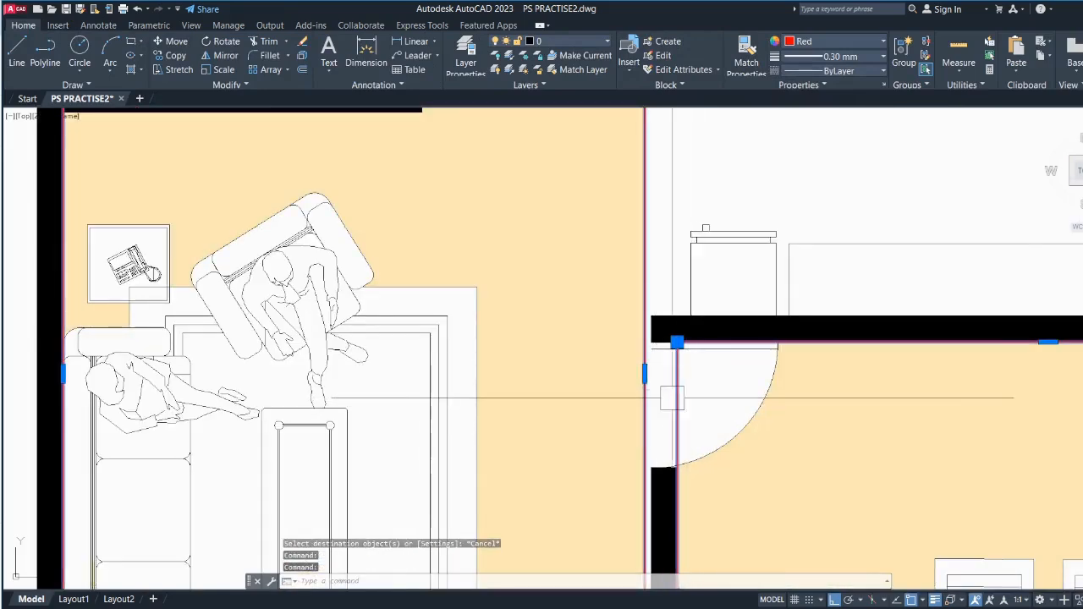
{"action": "key", "text": "Delete"}
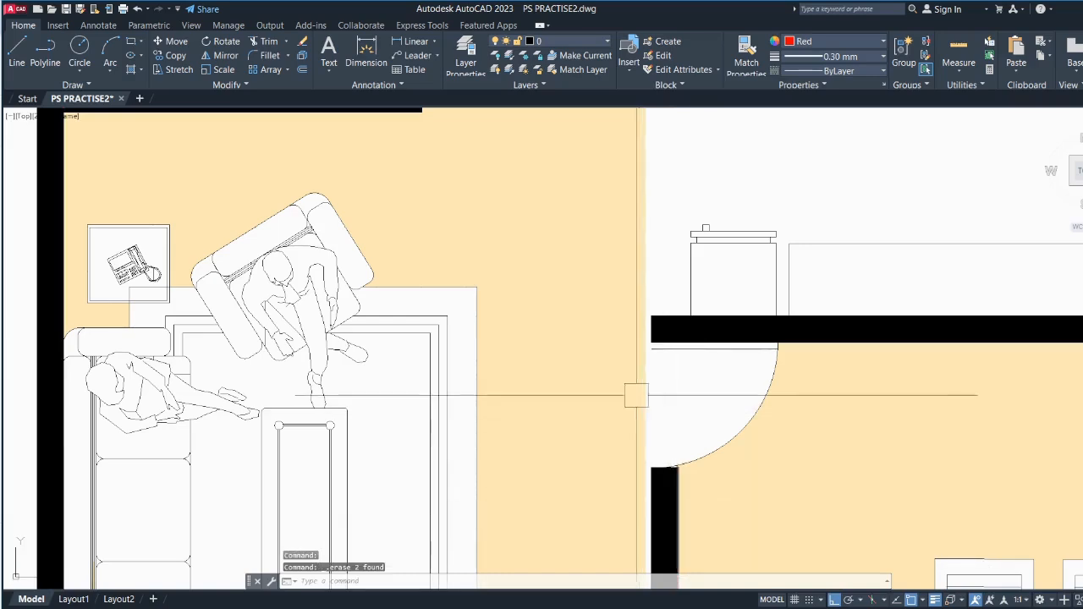
- Add a vertex to the lower edge of the left bedroom's floor hatch at the door opening's left jamb
{"action": "scroll", "coordinate": [635, 397], "scroll_direction": "down", "scroll_amount": 4}
{"action": "scroll", "coordinate": [605, 225], "scroll_direction": "up", "scroll_amount": 2}
{"action": "scroll", "coordinate": [605, 225], "scroll_direction": "up", "scroll_amount": 4}
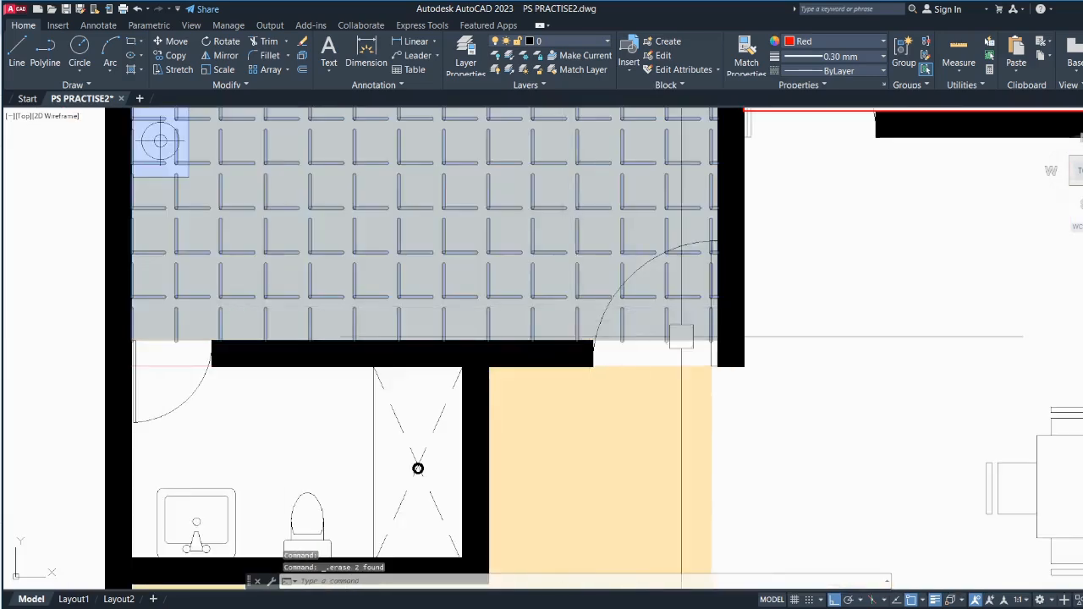
{"action": "scroll", "coordinate": [668, 400], "scroll_direction": "up", "scroll_amount": 3}
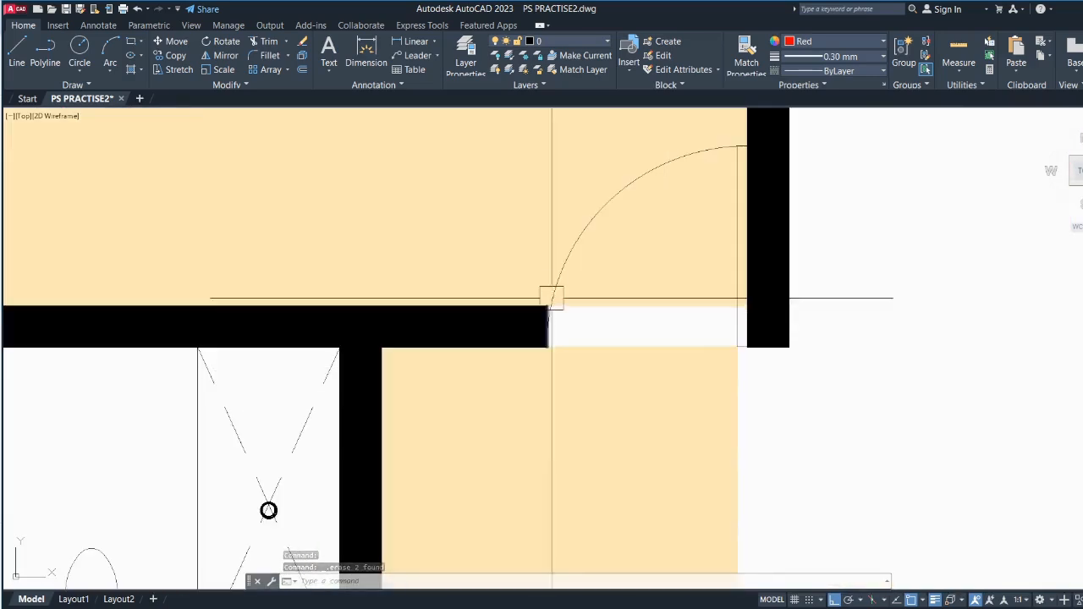
{"action": "left_click", "coordinate": [463, 214]}
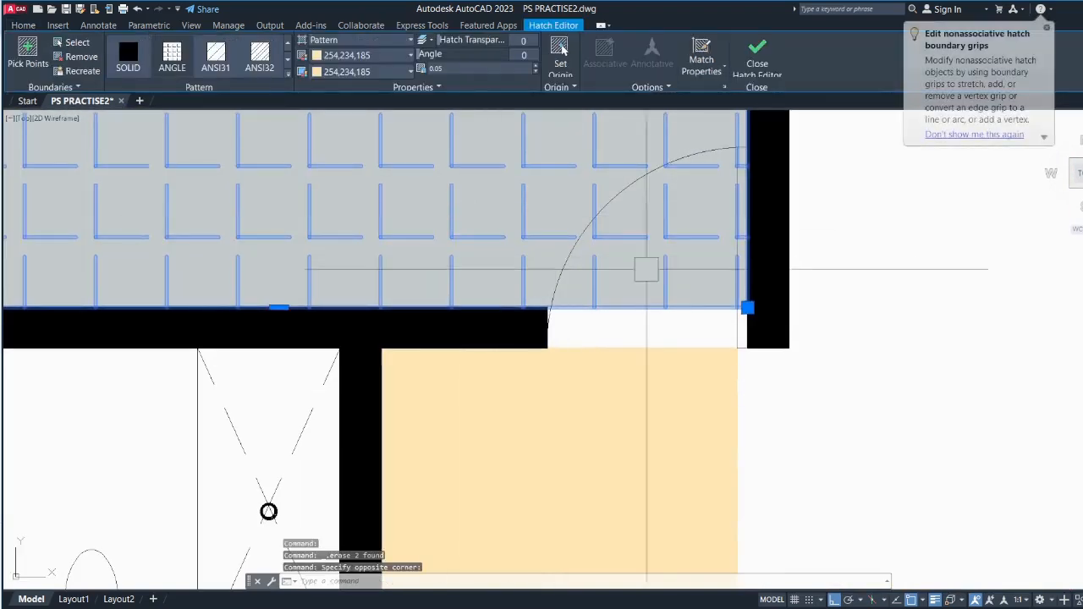
{"action": "mouse_move", "coordinate": [279, 306]}
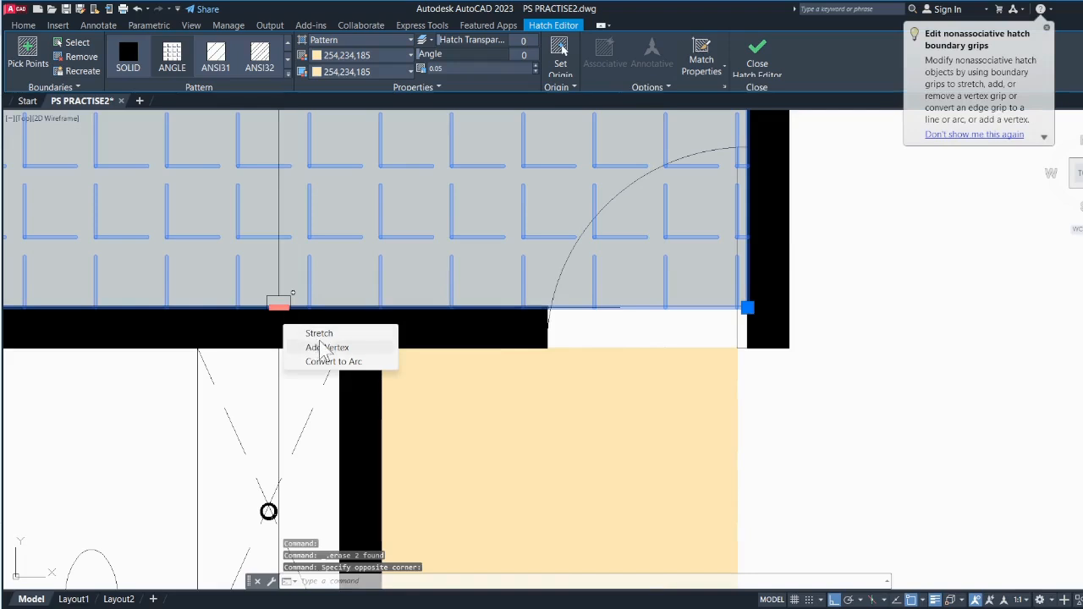
{"action": "left_click", "coordinate": [326, 348]}
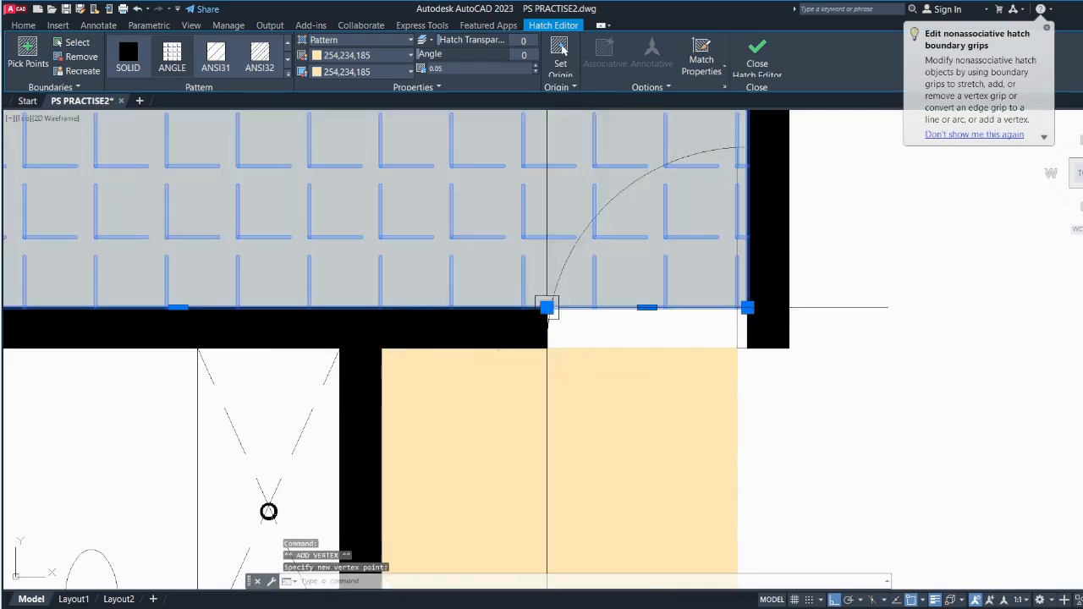
- Extend the left bedroom's floor hatch into its door opening by adding vertices at the opening's two lower corners
{"action": "mouse_move", "coordinate": [648, 308]}
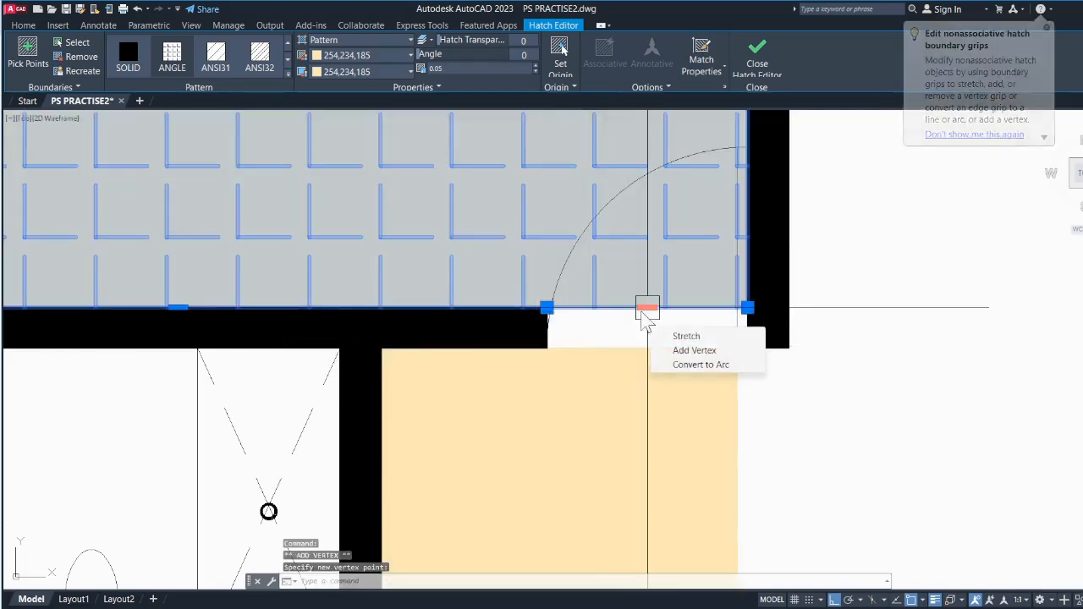
{"action": "left_click", "coordinate": [669, 350]}
{"action": "left_click", "coordinate": [547, 347]}
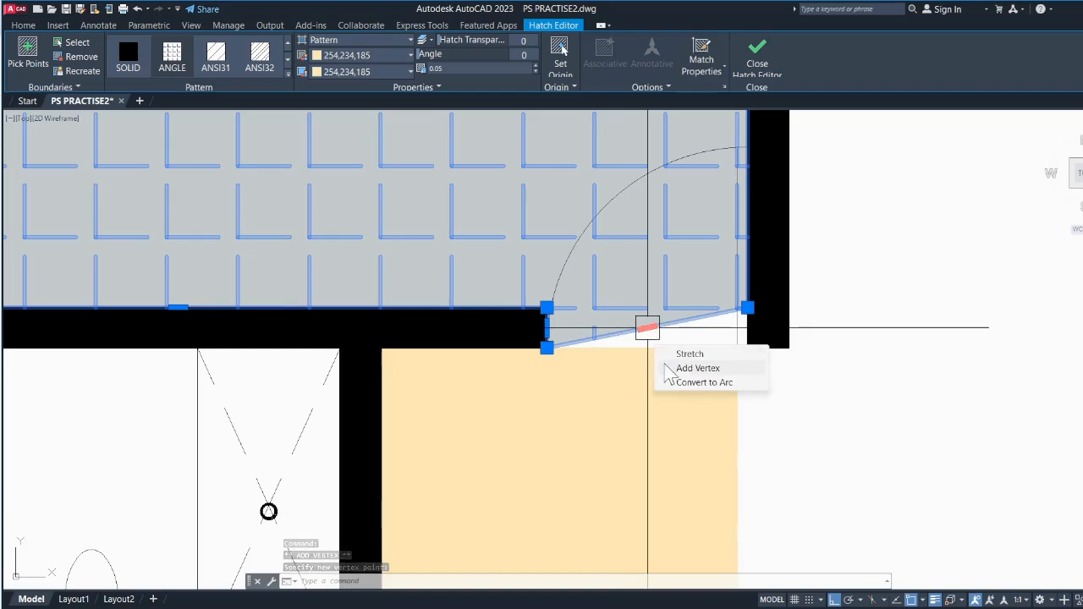
{"action": "left_click", "coordinate": [697, 368]}
{"action": "left_click", "coordinate": [747, 347]}
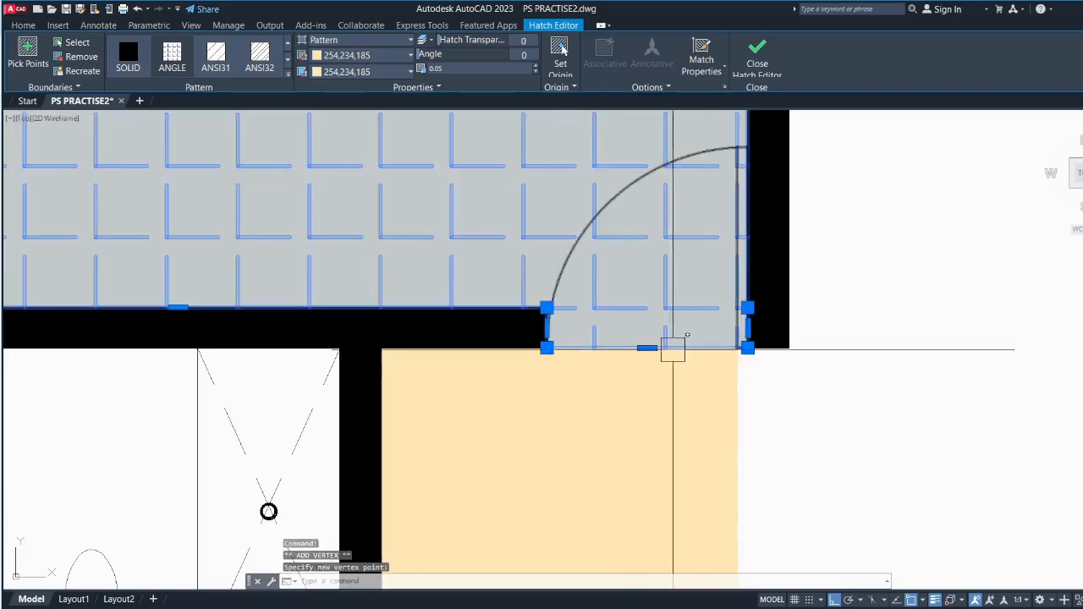
{"action": "scroll", "coordinate": [672, 348], "scroll_direction": "down", "scroll_amount": 5}
{"action": "key", "text": "Escape"}
- Hatch the right bedroom floor with properties matched from the left bedroom's floor hatch, and delete the room's red boundary rectangle
{"action": "scroll", "coordinate": [760, 415], "scroll_direction": "down", "scroll_amount": 3}
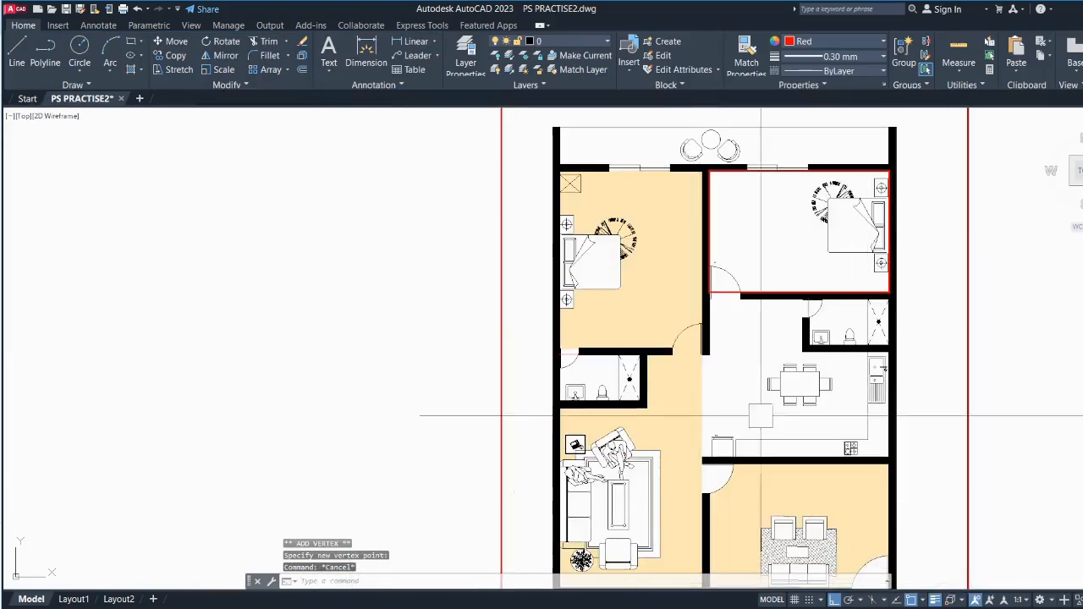
{"action": "scroll", "coordinate": [760, 416], "scroll_direction": "down", "scroll_amount": 2}
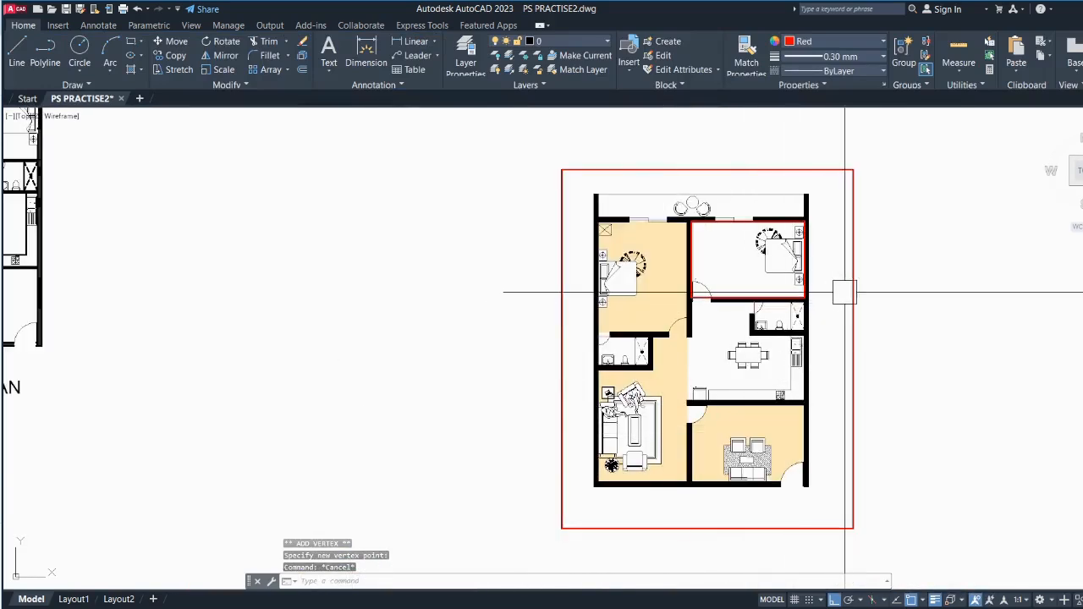
{"action": "scroll", "coordinate": [919, 307], "scroll_direction": "up", "scroll_amount": 2}
{"action": "type", "text": "h"}
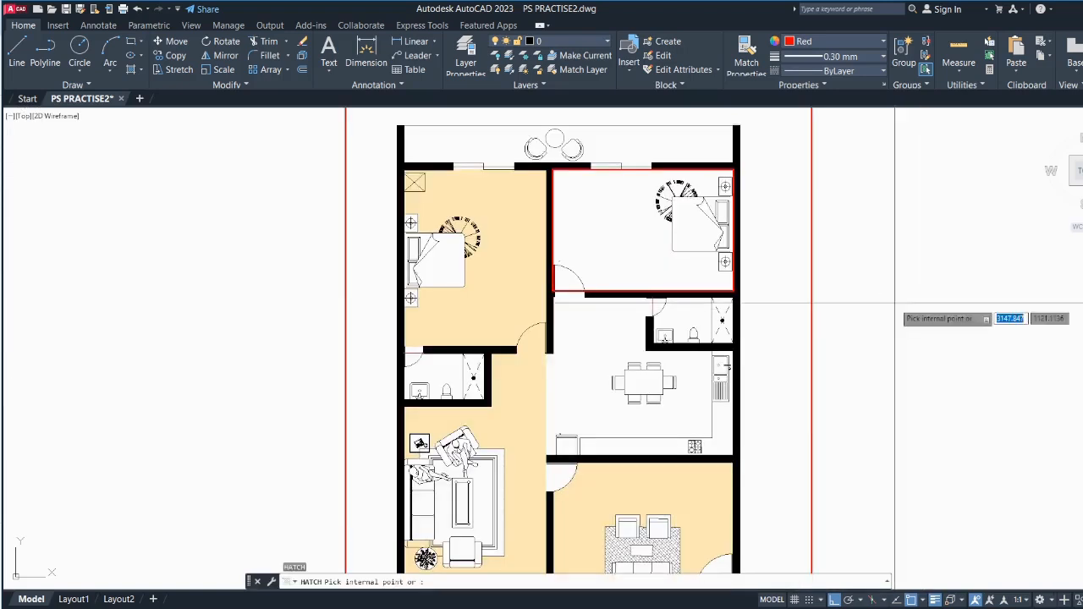
{"action": "key", "text": "Return"}
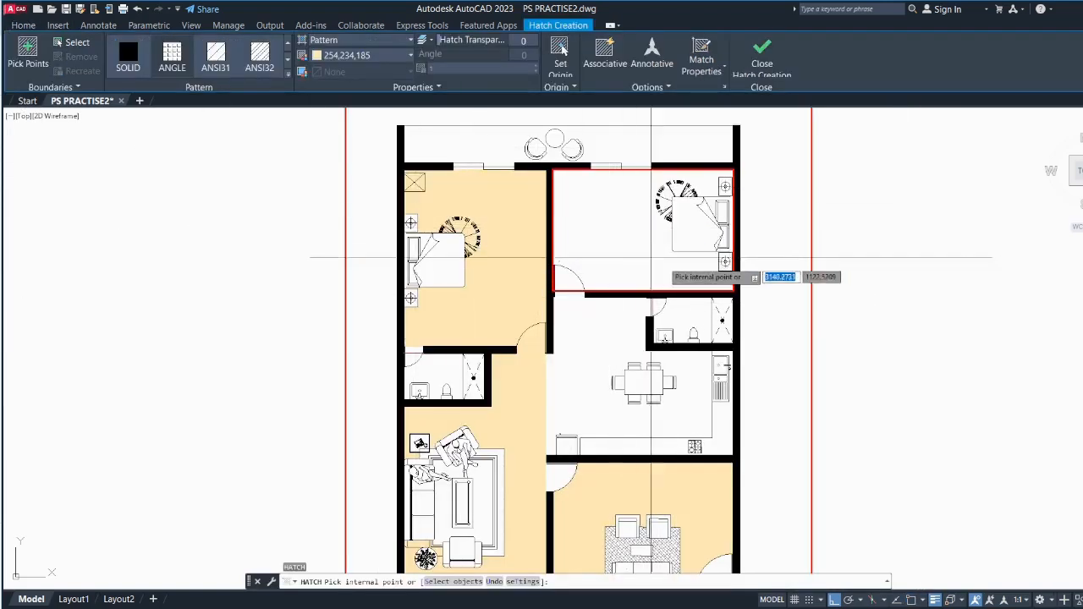
{"action": "left_click", "coordinate": [668, 254]}
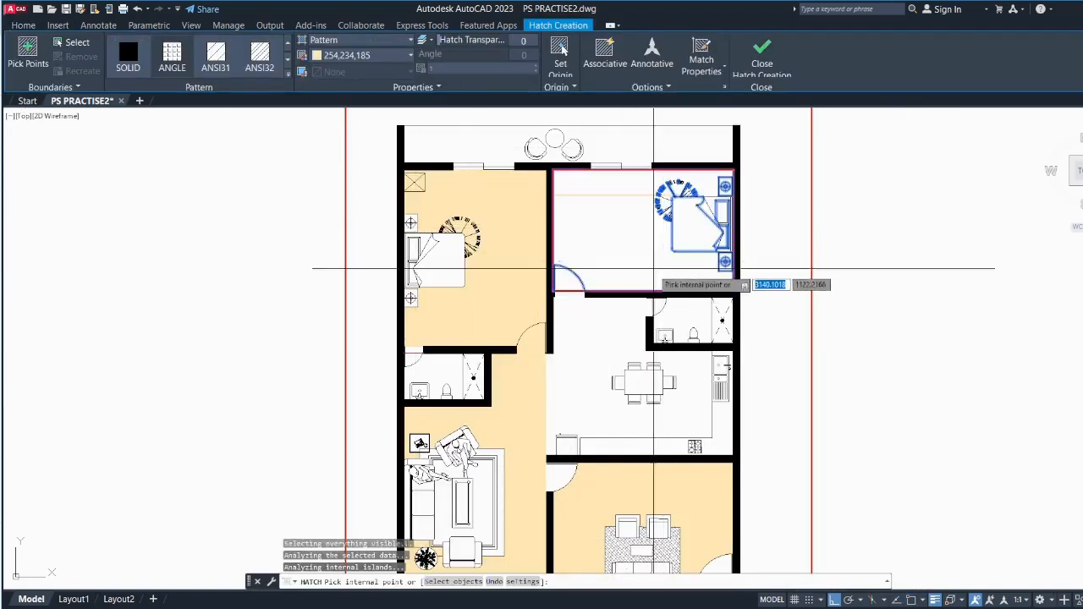
{"action": "left_click", "coordinate": [726, 68]}
{"action": "left_click", "coordinate": [710, 90]}
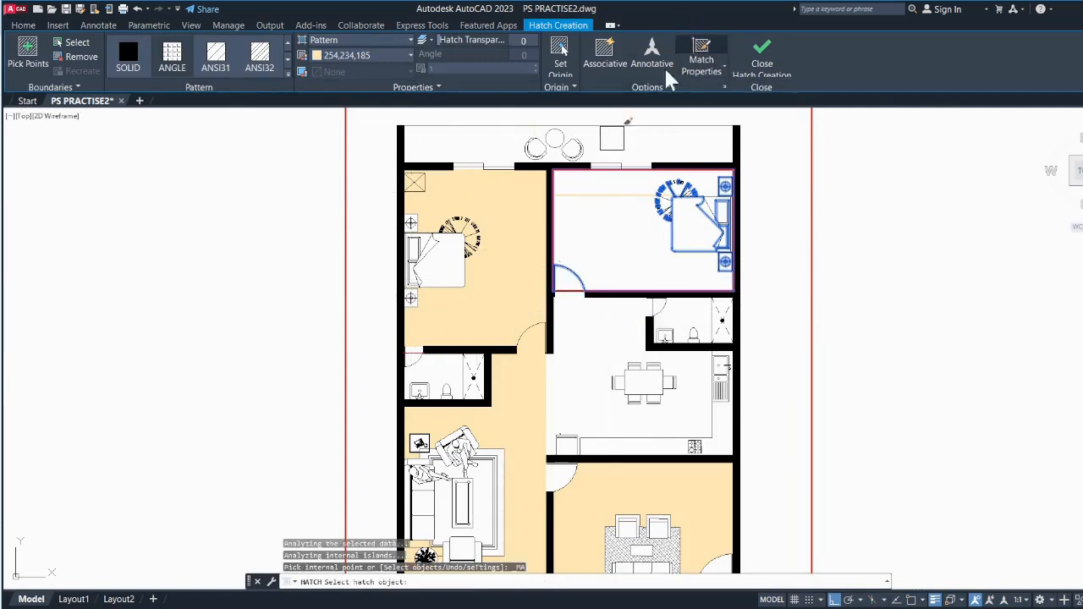
{"action": "left_click", "coordinate": [499, 269]}
{"action": "key", "text": "Escape"}
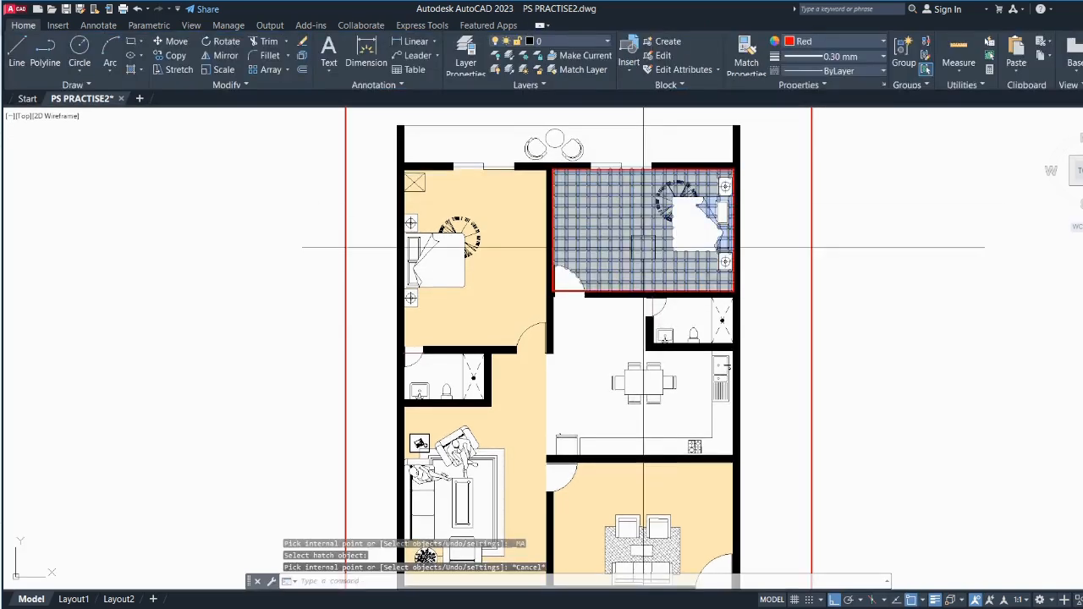
{"action": "scroll", "coordinate": [639, 180], "scroll_direction": "up", "scroll_amount": 2}
{"action": "left_click", "coordinate": [522, 355]}
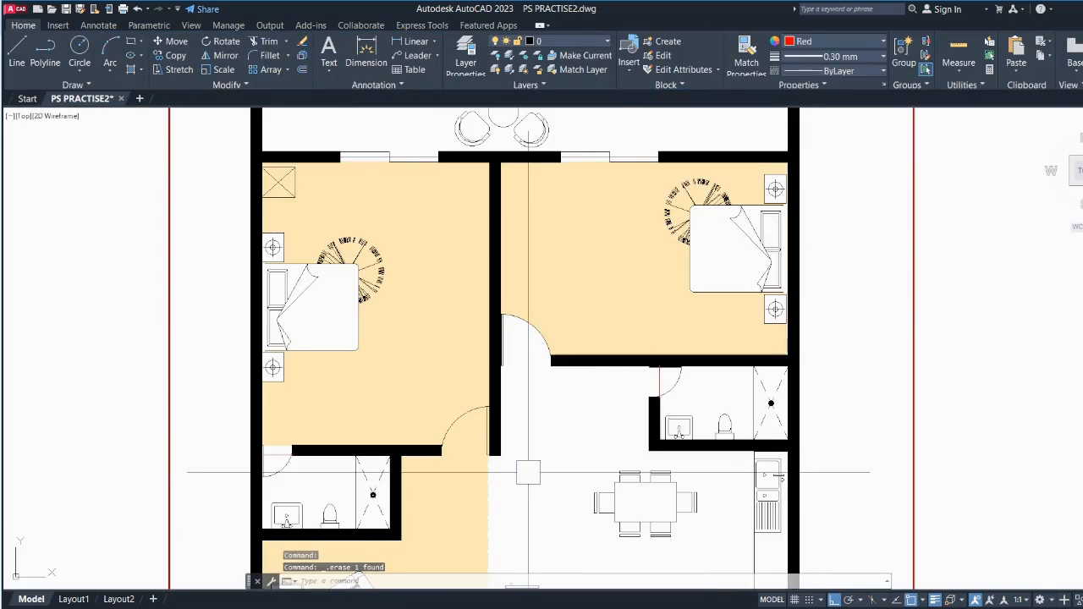
- Draw a boundary rectangle along the inner walls of the left bathroom
{"action": "scroll", "coordinate": [527, 472], "scroll_direction": "down", "scroll_amount": 3}
{"action": "scroll", "coordinate": [604, 423], "scroll_direction": "up", "scroll_amount": 1}
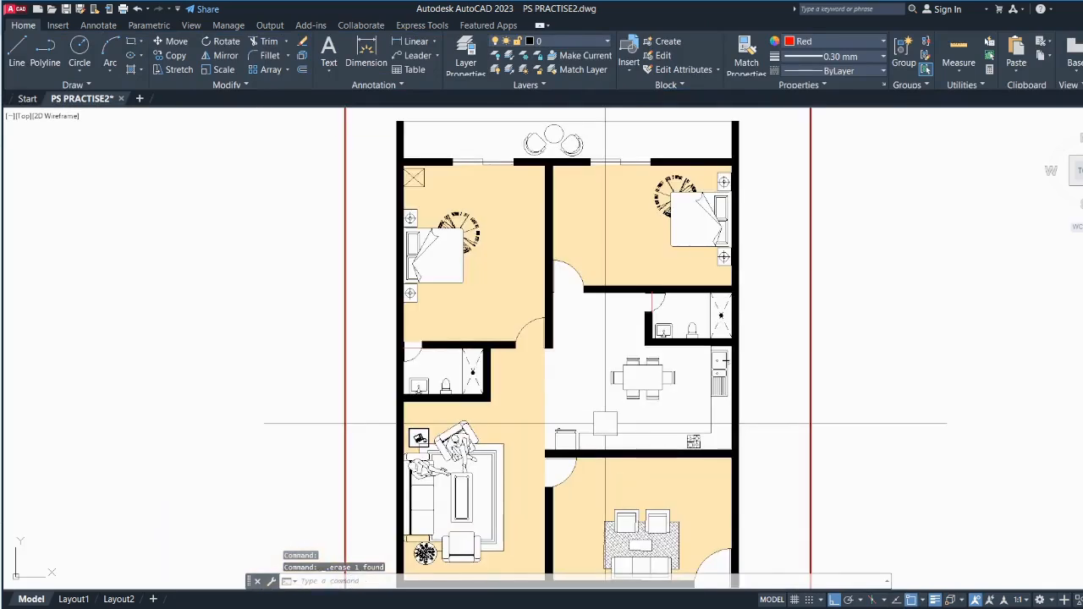
{"action": "scroll", "coordinate": [605, 423], "scroll_direction": "up", "scroll_amount": 2}
{"action": "scroll", "coordinate": [605, 423], "scroll_direction": "down", "scroll_amount": 2}
{"action": "scroll", "coordinate": [605, 364], "scroll_direction": "up", "scroll_amount": 2}
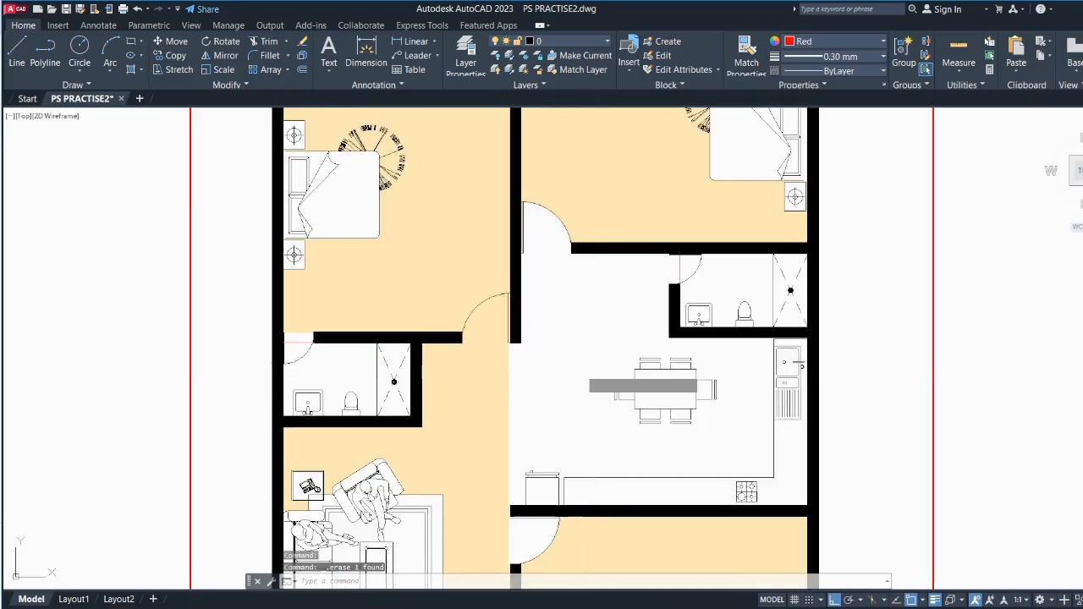
{"action": "type", "text": "rec"}
{"action": "key", "text": "Return"}
{"action": "scroll", "coordinate": [286, 413], "scroll_direction": "up", "scroll_amount": 2}
{"action": "left_click", "coordinate": [283, 415]}
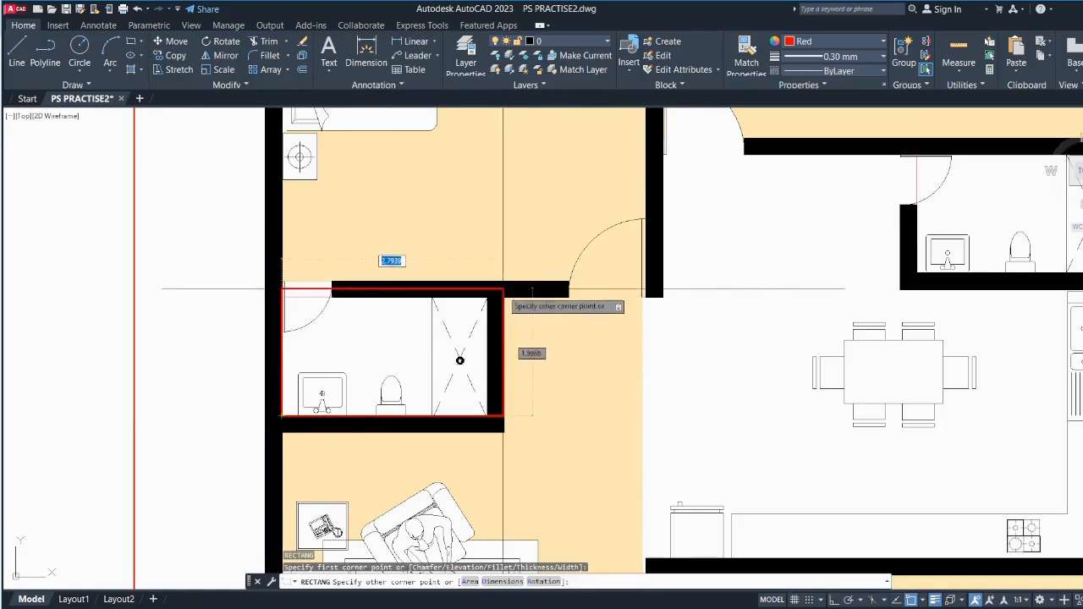
{"action": "left_click", "coordinate": [504, 290]}
{"action": "scroll", "coordinate": [692, 340], "scroll_direction": "down", "scroll_amount": 2}
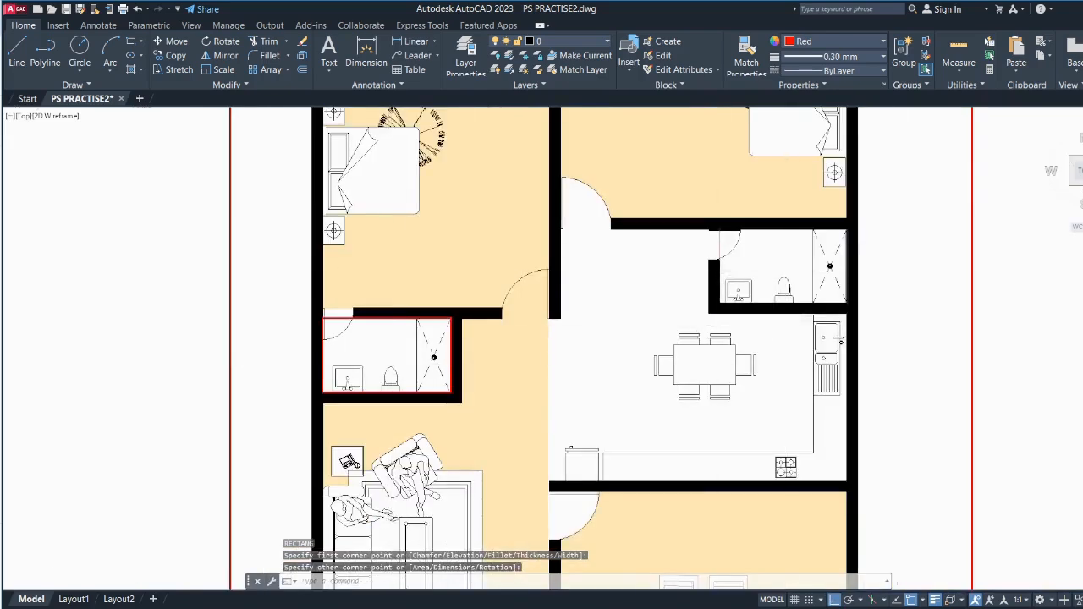
- Draw a boundary rectangle along the inner walls of the right bathroom
{"action": "key", "text": "Return"}
{"action": "scroll", "coordinate": [842, 241], "scroll_direction": "up", "scroll_amount": 2}
{"action": "left_click", "coordinate": [612, 338]}
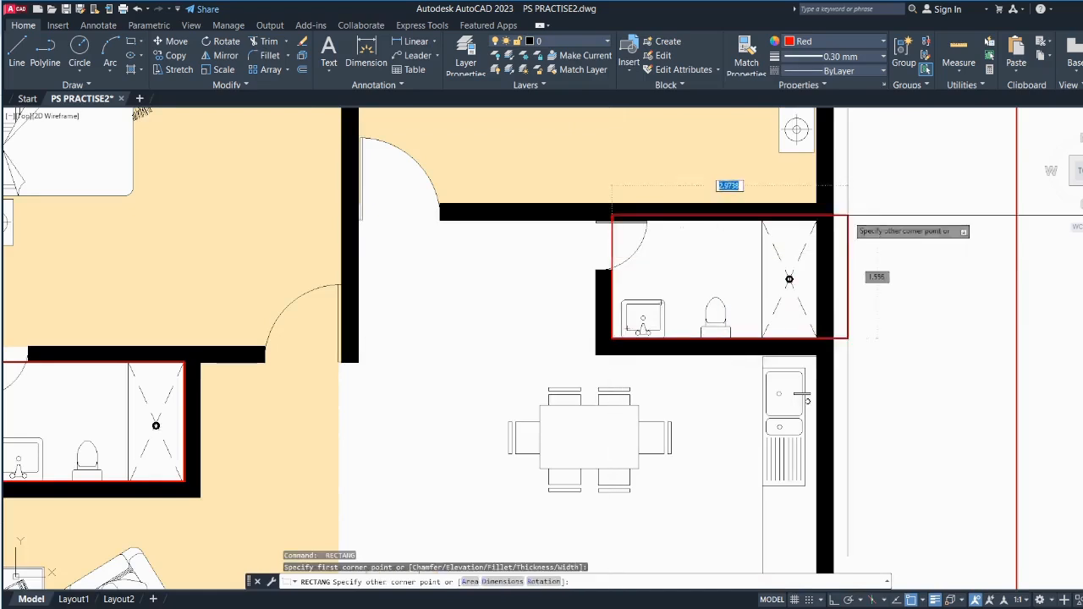
{"action": "left_click", "coordinate": [817, 222]}
{"action": "key", "text": "Escape"}
{"action": "scroll", "coordinate": [522, 343], "scroll_direction": "down", "scroll_amount": 2}
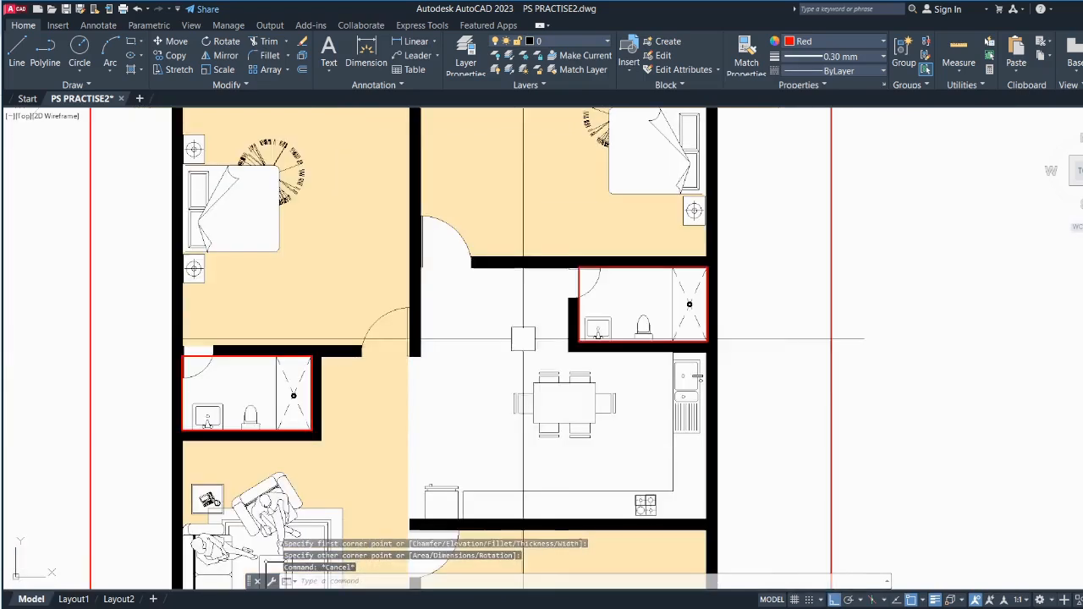
- Hatch both bathroom floors by selecting their red boundary rectangles as hatch objects
{"action": "type", "text": "h"}
{"action": "key", "text": "Return"}
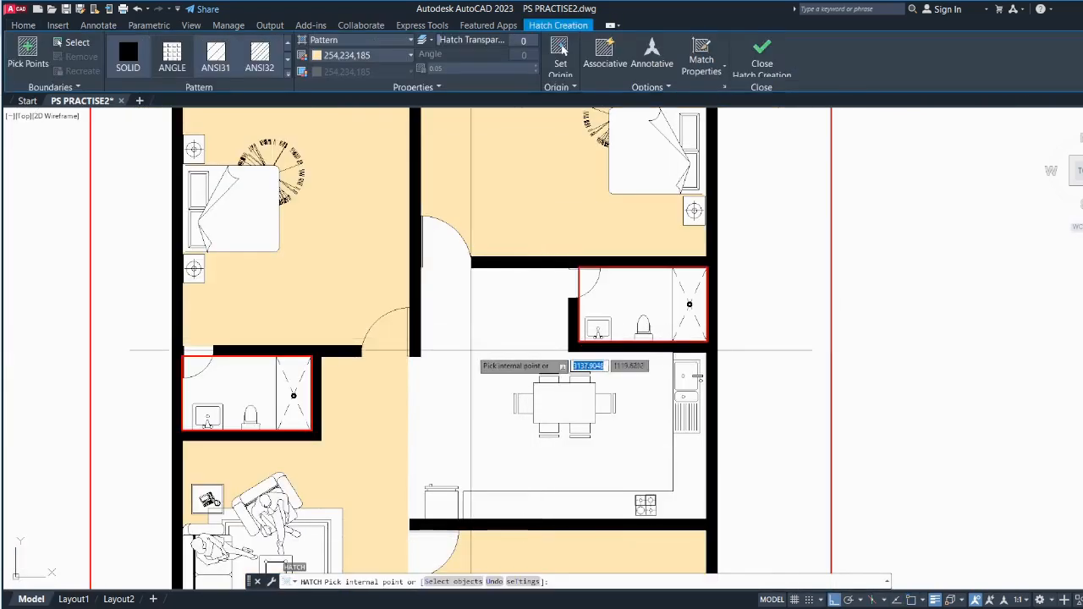
{"action": "left_click", "coordinate": [77, 44]}
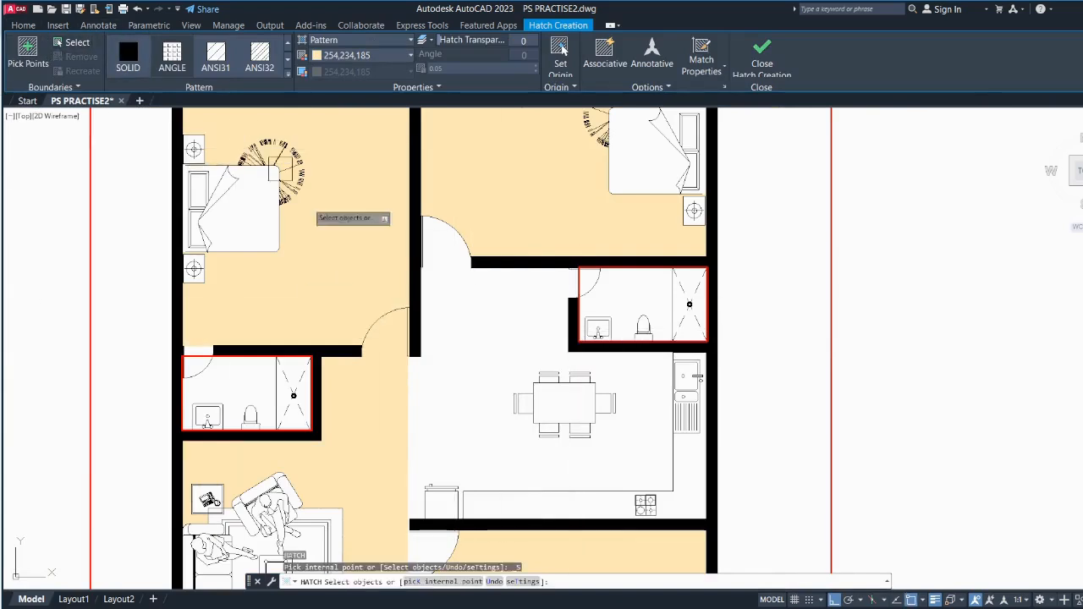
{"action": "left_click", "coordinate": [211, 357]}
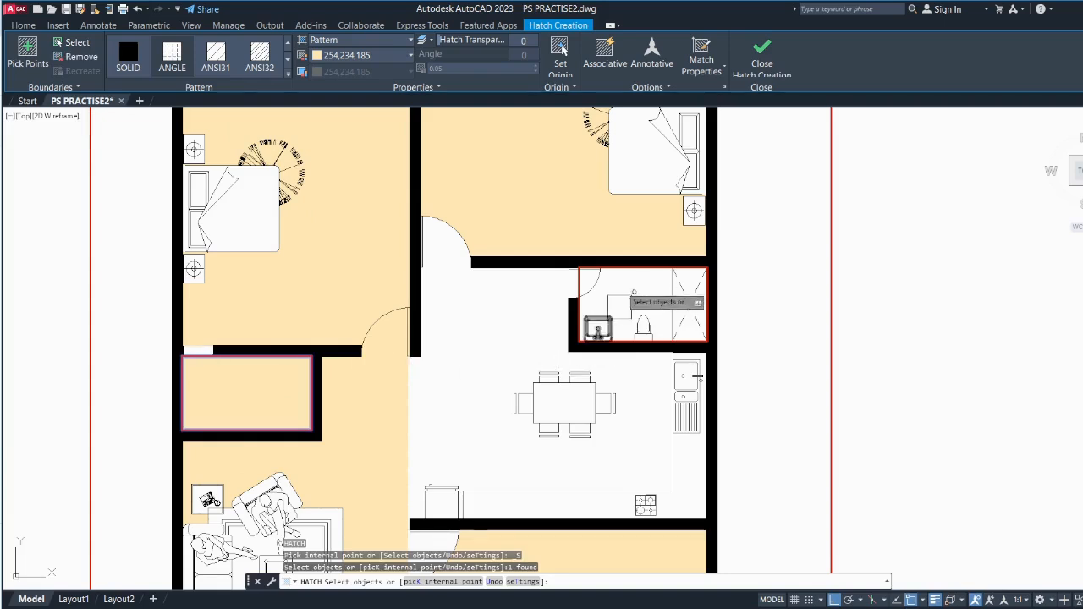
{"action": "left_click", "coordinate": [688, 304]}
{"action": "key", "text": "Escape"}
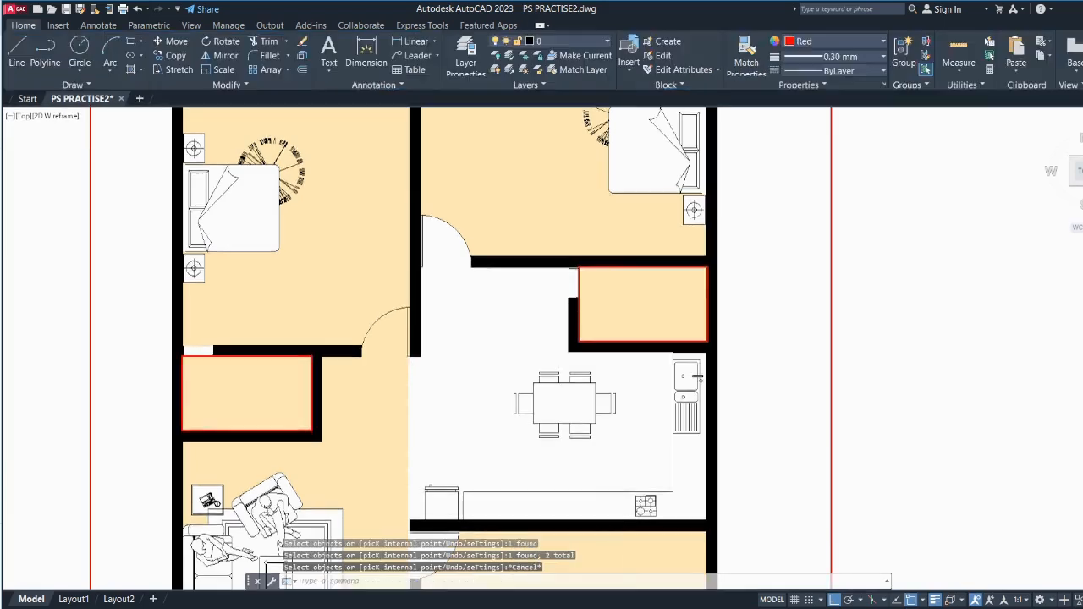
- Set the hatch color of both bathroom floors to 122,175,223 and change their background color to light blue
{"action": "left_click_drag", "start_coordinate": [631, 321], "coordinate": [406, 194]}
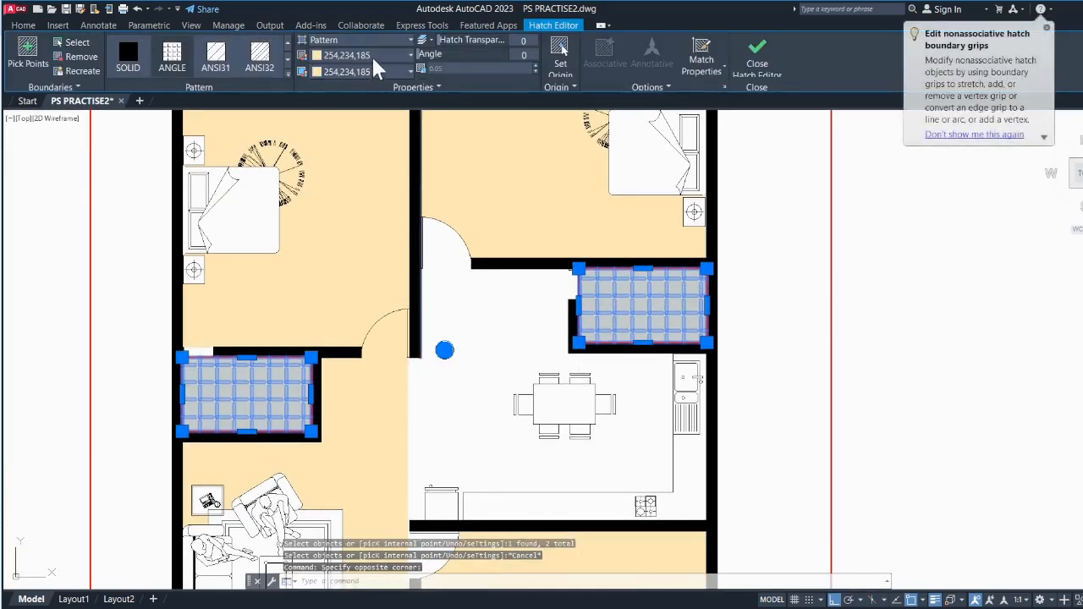
{"action": "left_click", "coordinate": [370, 55]}
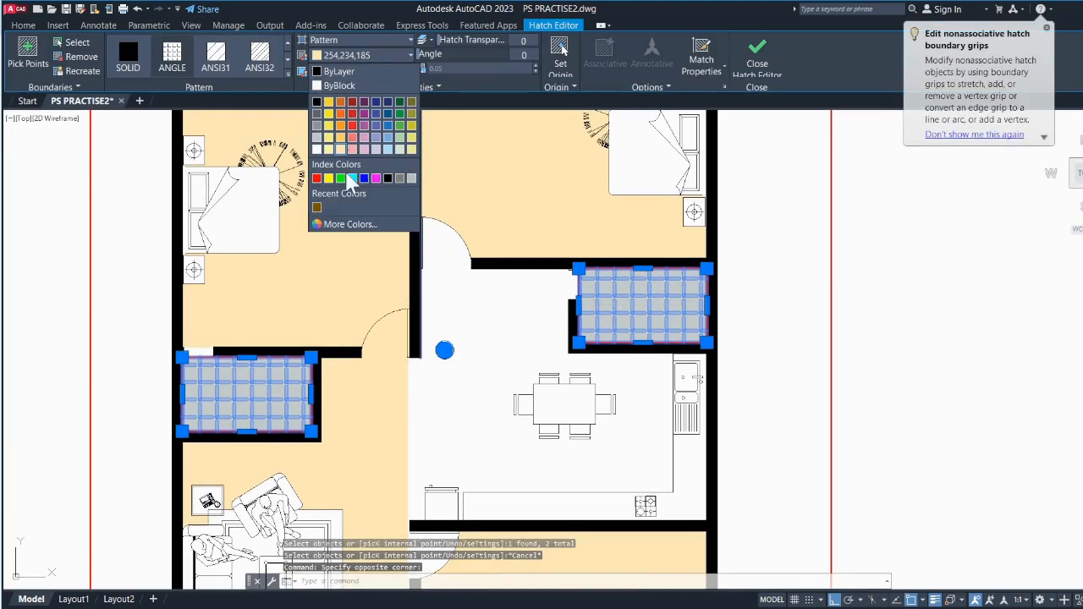
{"action": "left_click", "coordinate": [388, 148]}
{"action": "left_click", "coordinate": [344, 75]}
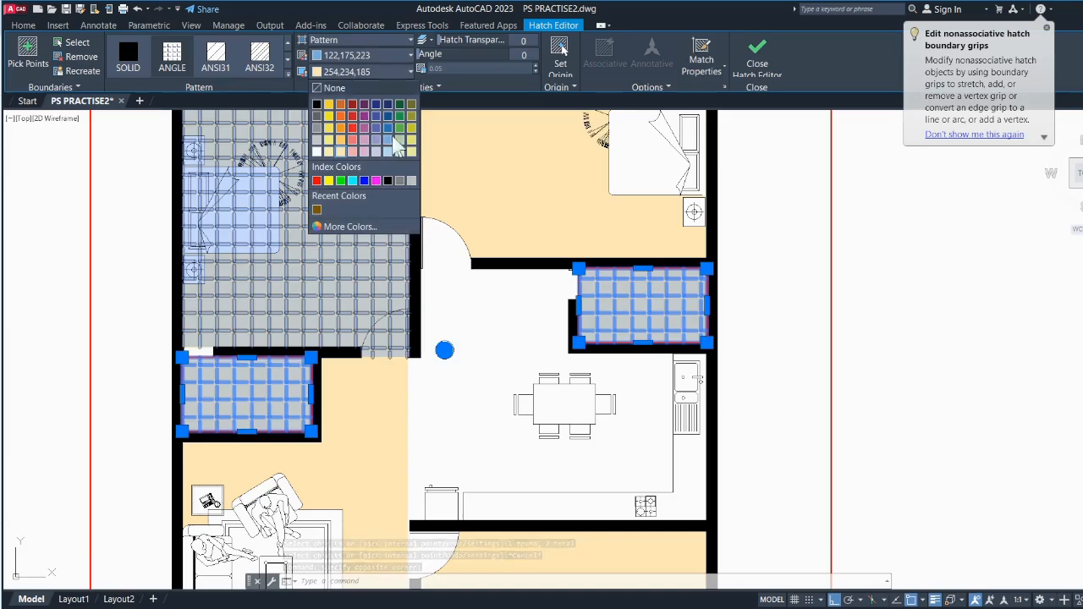
{"action": "left_click", "coordinate": [388, 165]}
{"action": "key", "text": "Escape"}
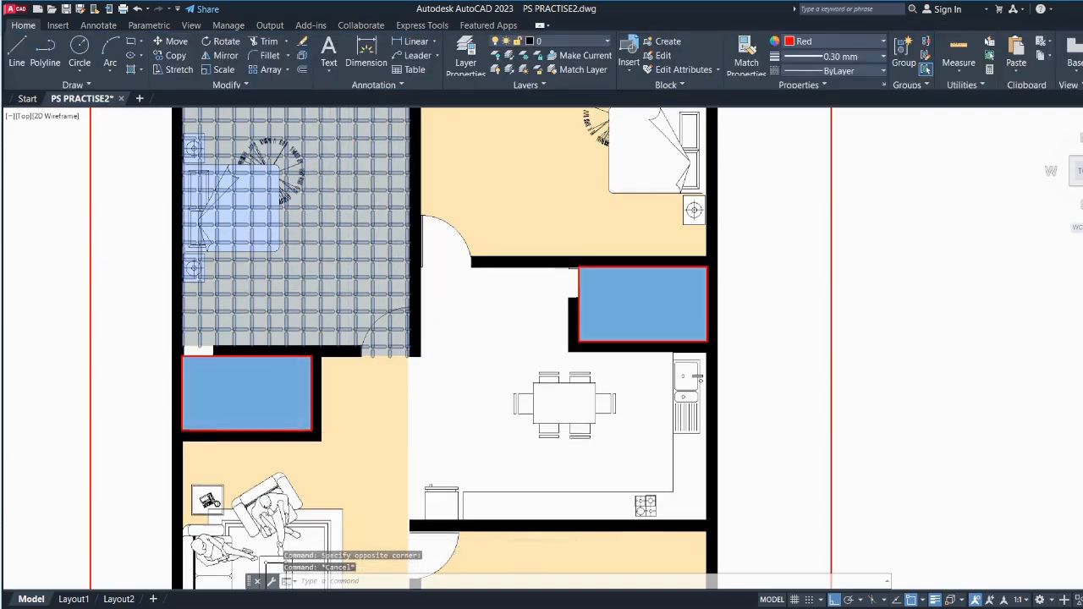
- Send the blue bathroom floor hatches to the back of the draw order, behind the fixtures
{"action": "left_click", "coordinate": [268, 401]}
{"action": "type", "text": "dr"}
{"action": "key", "text": "Return"}
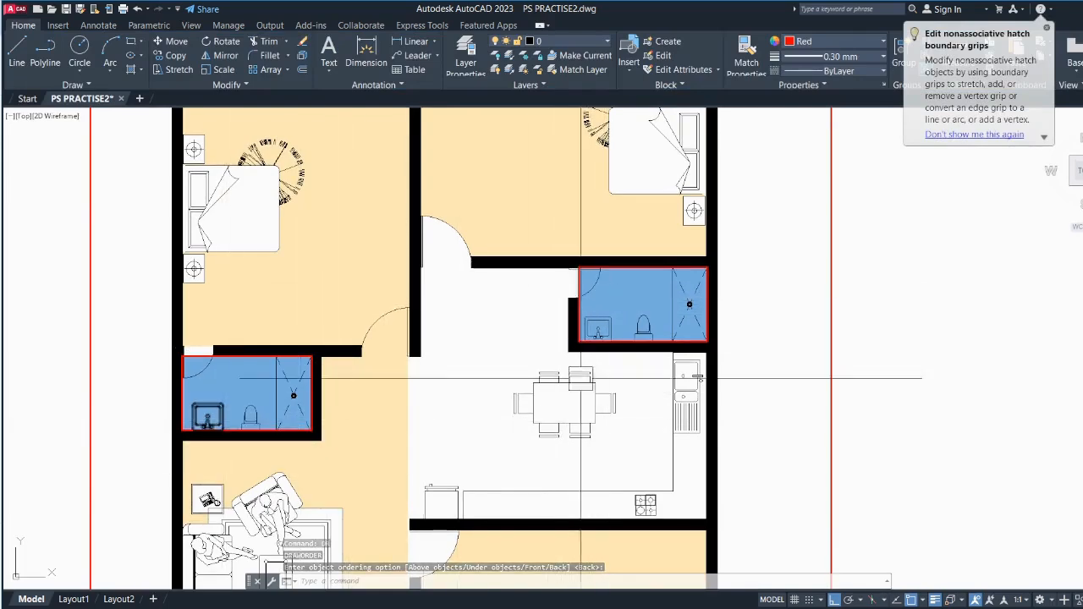
{"action": "key", "text": "Return"}
- Delete the red boundary rectangles of both bathrooms
{"action": "scroll", "coordinate": [663, 325], "scroll_direction": "up", "scroll_amount": 2}
{"action": "left_click", "coordinate": [535, 261]}
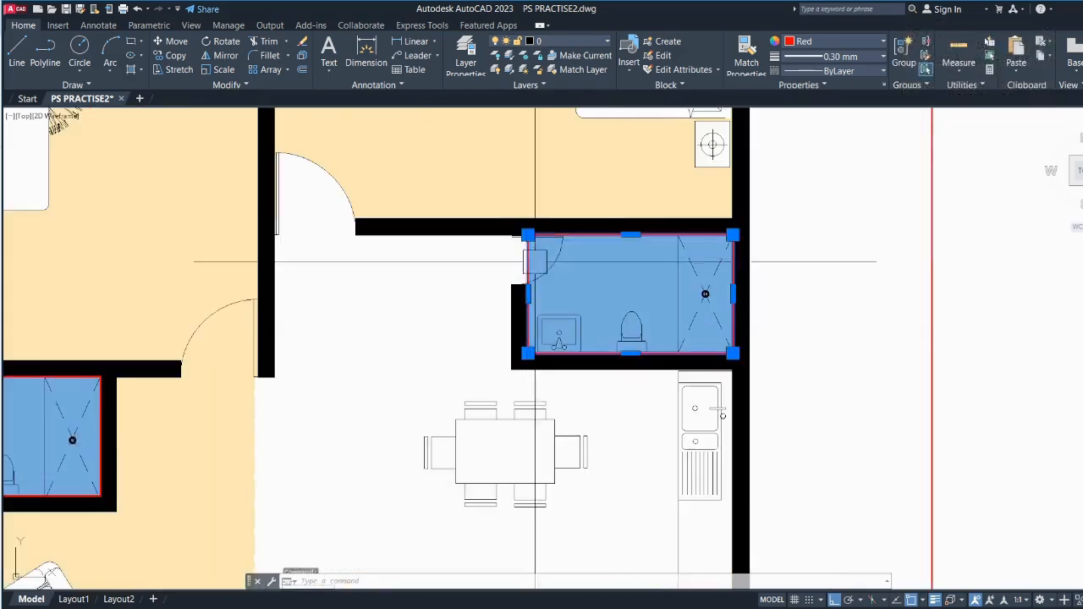
{"action": "scroll", "coordinate": [668, 393], "scroll_direction": "down", "scroll_amount": 2}
{"action": "scroll", "coordinate": [173, 383], "scroll_direction": "up", "scroll_amount": 2}
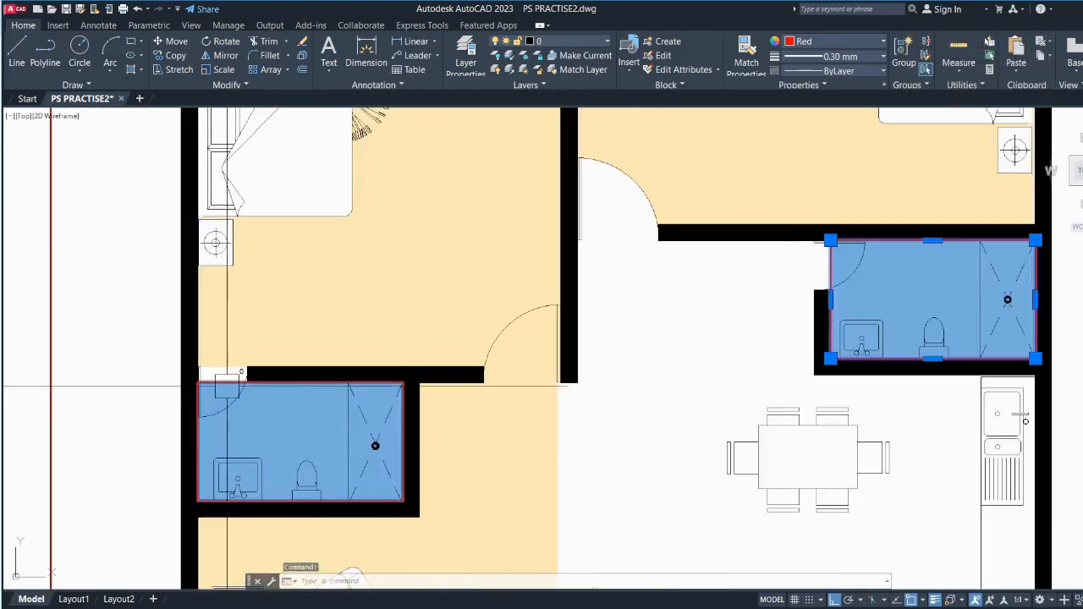
{"action": "left_click", "coordinate": [227, 386]}
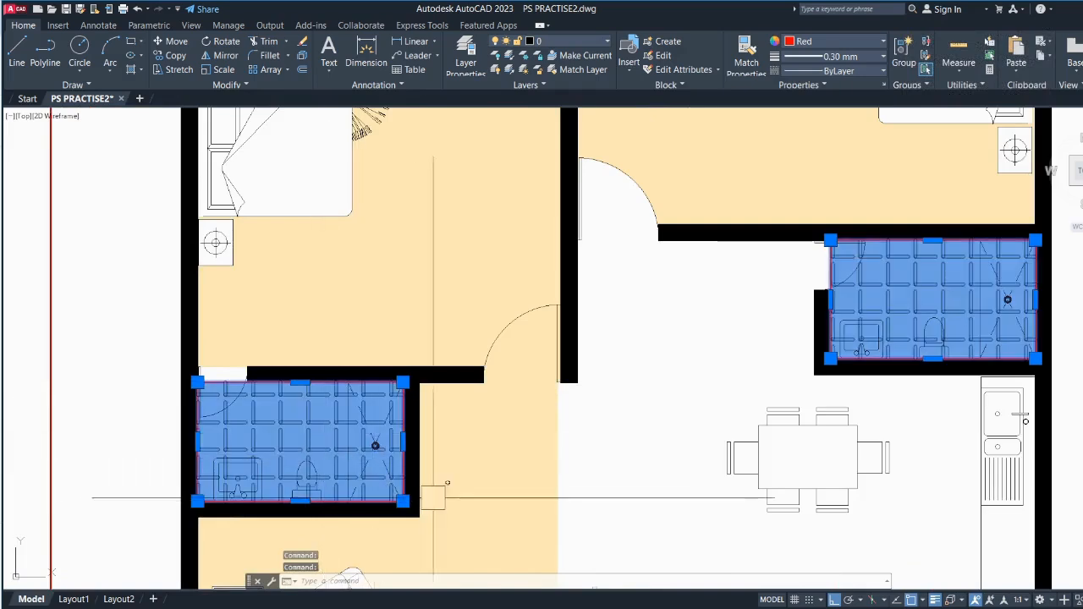
{"action": "key", "text": "Delete"}
{"action": "scroll", "coordinate": [258, 488], "scroll_direction": "up", "scroll_amount": 2}
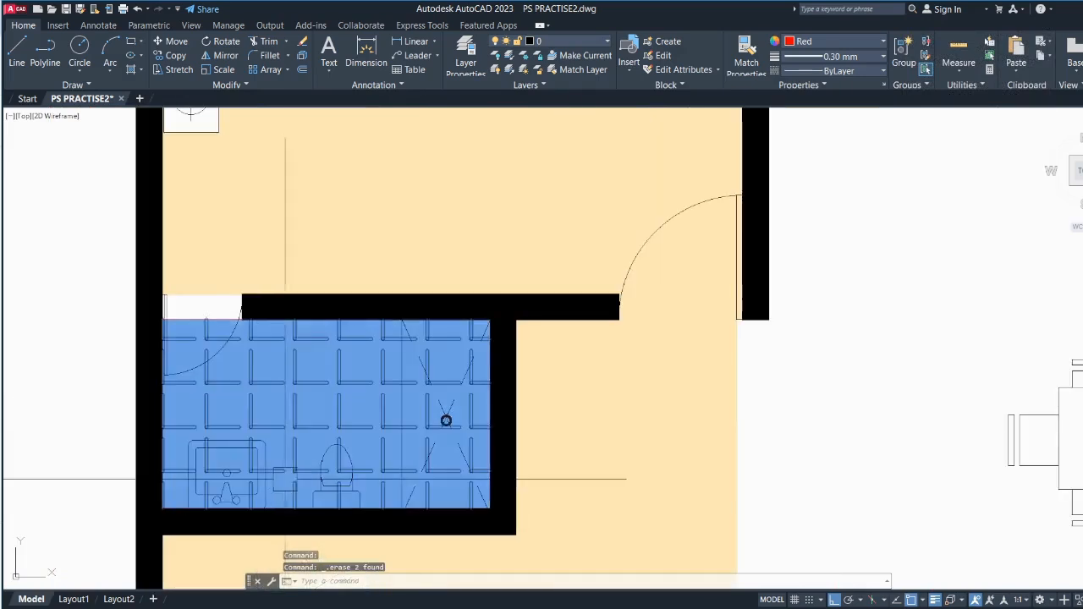
- Open the toilet block for editing and hatch its bowl, tank and connecting section by picking internal points
{"action": "double_click", "coordinate": [327, 492]}
{"action": "left_click", "coordinate": [558, 391]}
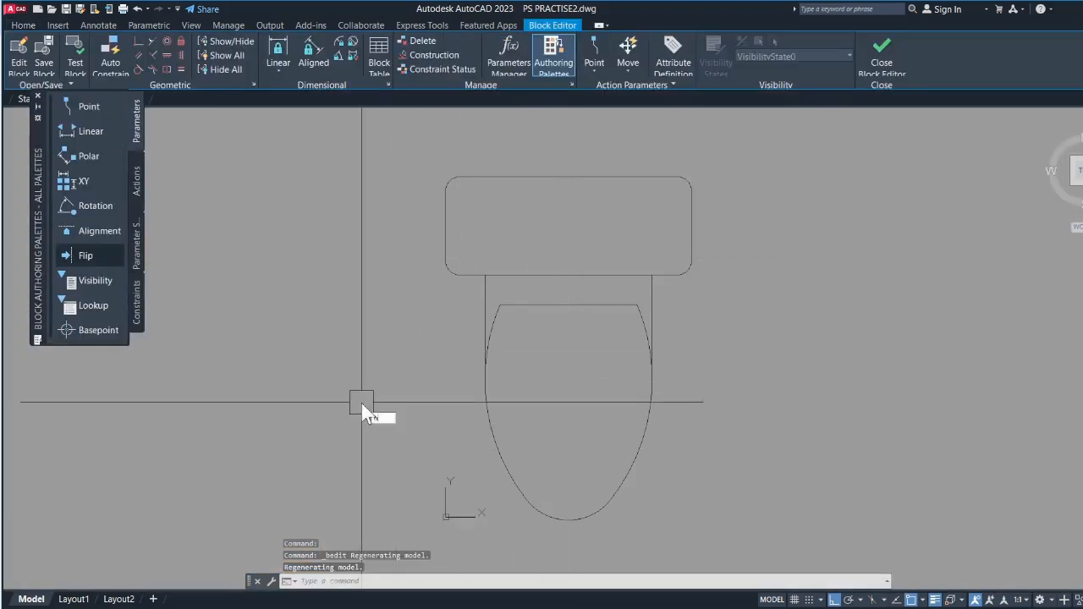
{"action": "key", "text": "Return"}
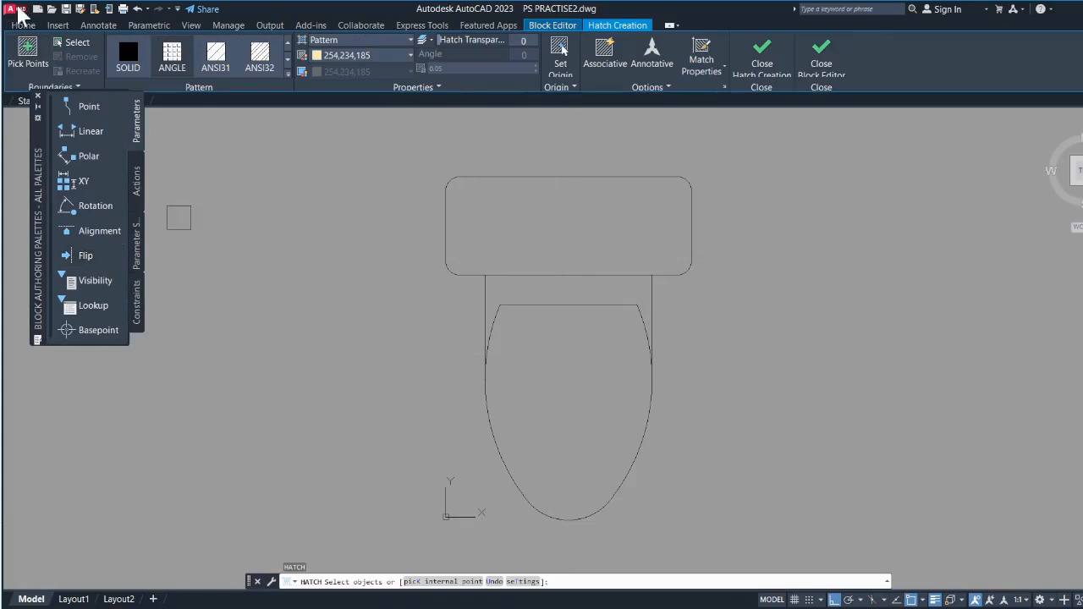
{"action": "left_click", "coordinate": [42, 51]}
{"action": "left_click", "coordinate": [573, 369]}
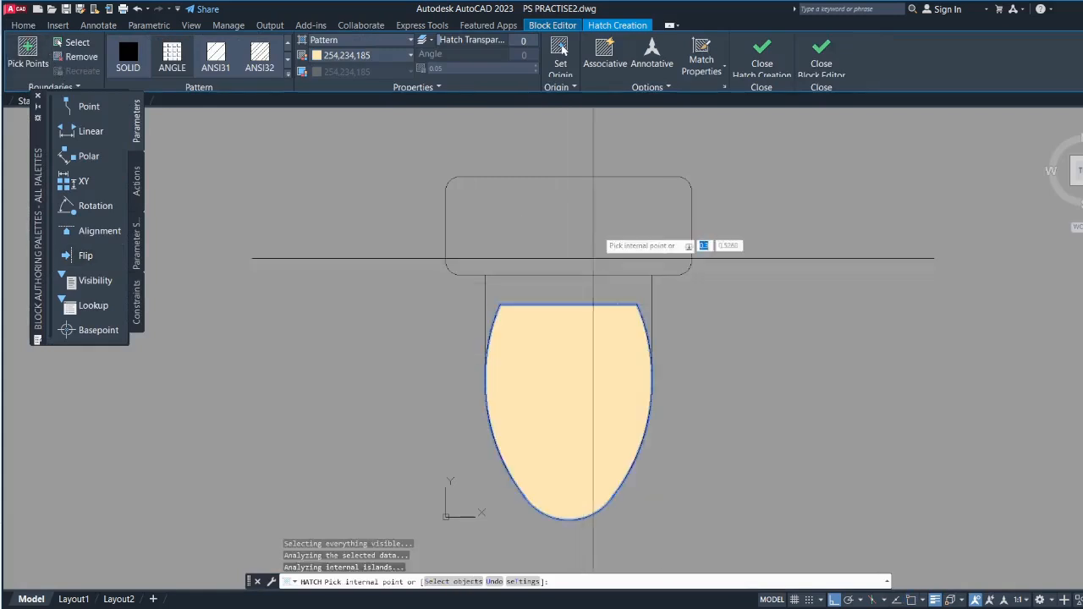
{"action": "left_click", "coordinate": [590, 253]}
- Set the toilet hatch to a solid fill with color 255,255,255 and close the block editor, saving the changes
{"action": "left_click", "coordinate": [340, 54]}
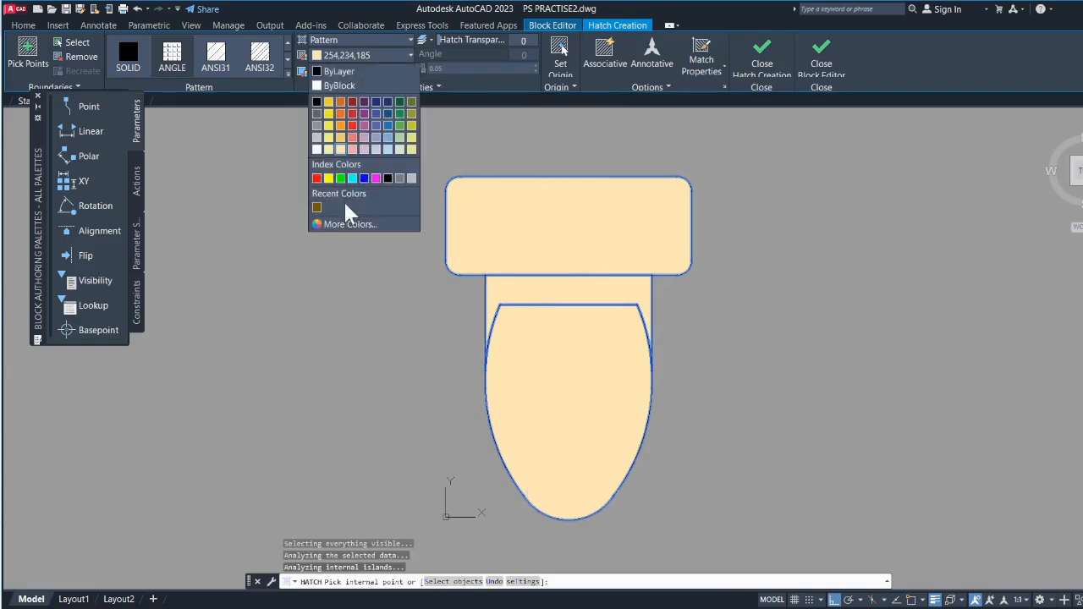
{"action": "left_click", "coordinate": [318, 150]}
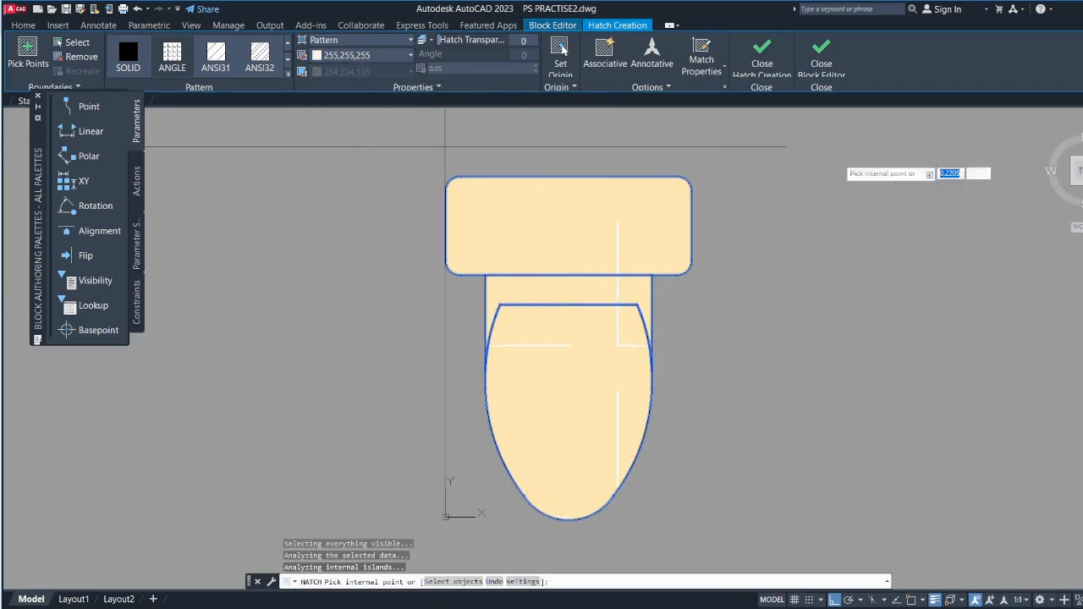
{"action": "left_click", "coordinate": [327, 55]}
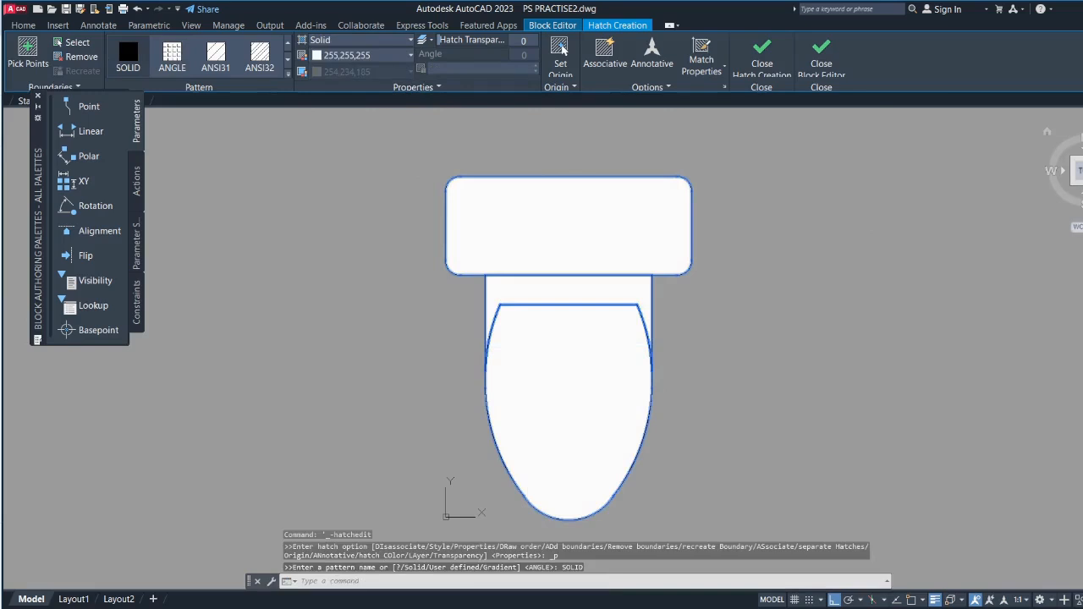
{"action": "left_click", "coordinate": [747, 63]}
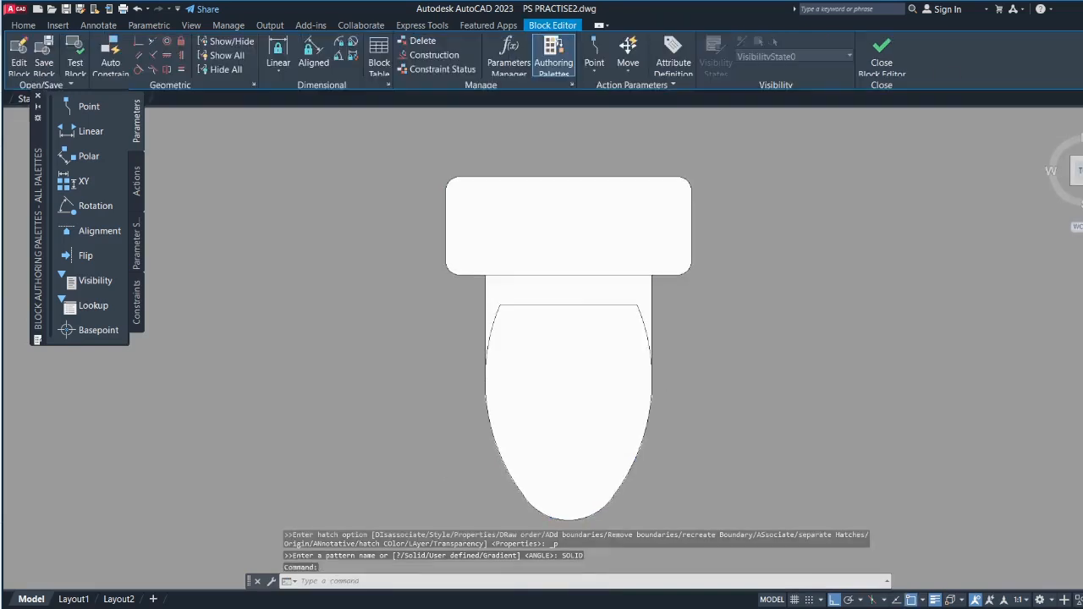
{"action": "left_click", "coordinate": [882, 60]}
{"action": "left_click", "coordinate": [560, 281]}
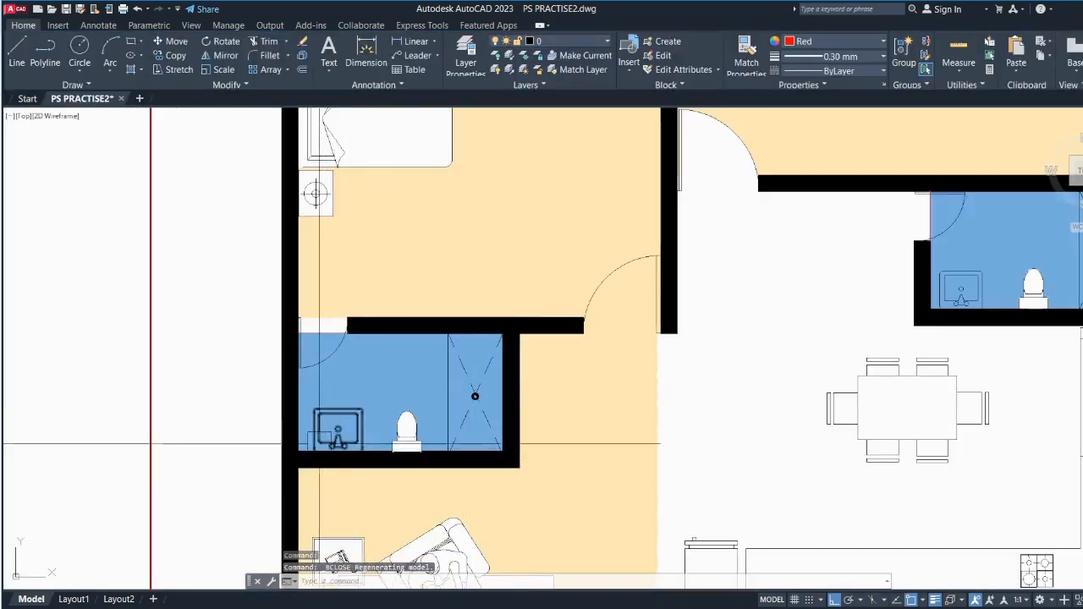
- Open the sink block of the bathroom beside the kitchen for editing
{"action": "scroll", "coordinate": [703, 427], "scroll_direction": "down", "scroll_amount": 2}
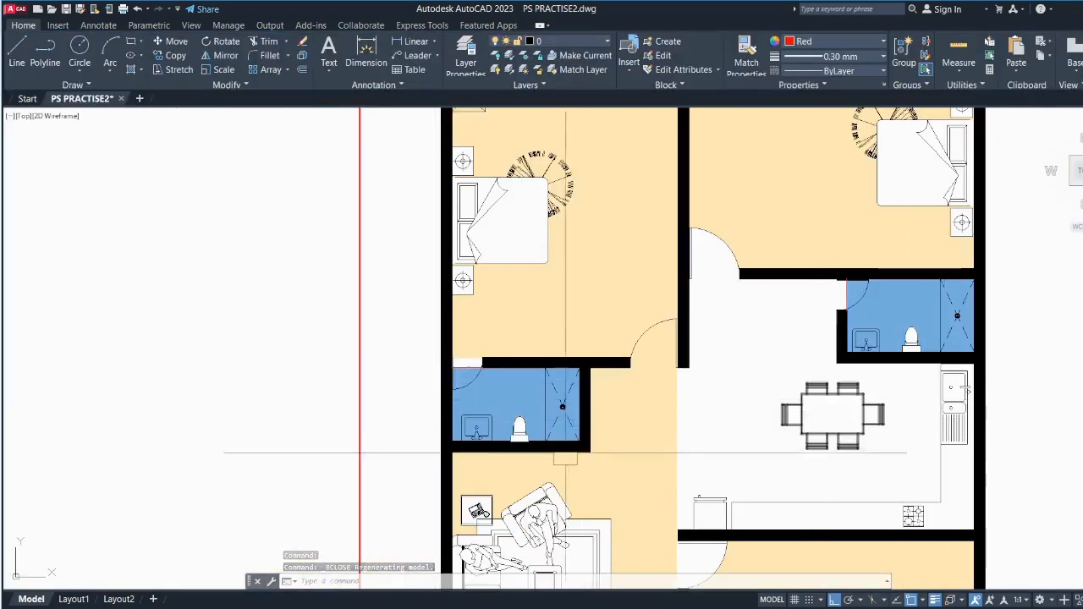
{"action": "scroll", "coordinate": [562, 455], "scroll_direction": "down", "scroll_amount": 2}
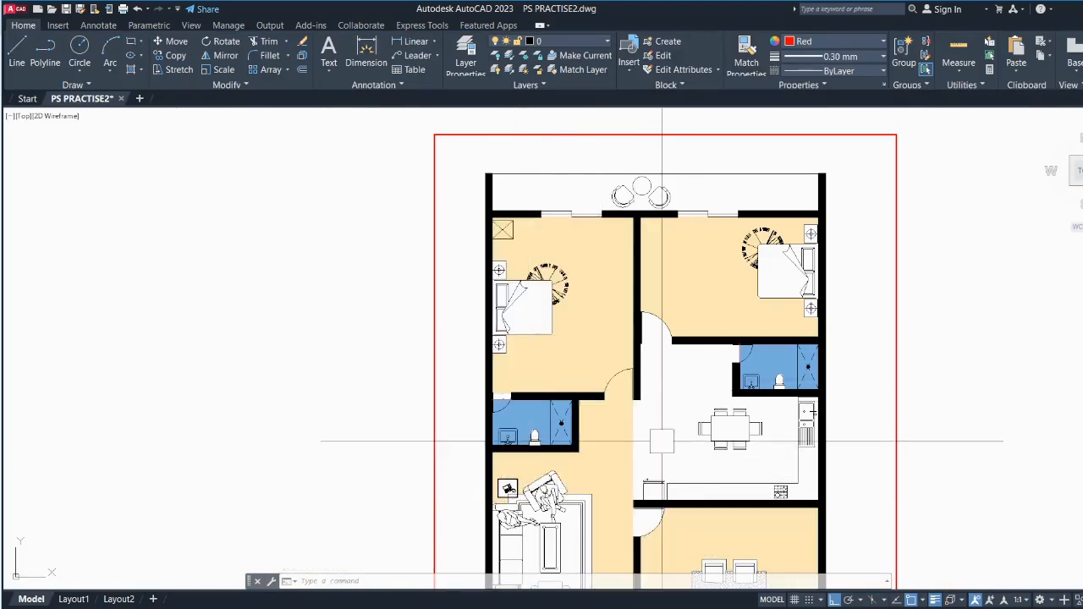
{"action": "scroll", "coordinate": [575, 406], "scroll_direction": "down", "scroll_amount": 2}
{"action": "scroll", "coordinate": [626, 400], "scroll_direction": "up", "scroll_amount": 2}
{"action": "scroll", "coordinate": [605, 399], "scroll_direction": "up", "scroll_amount": 2}
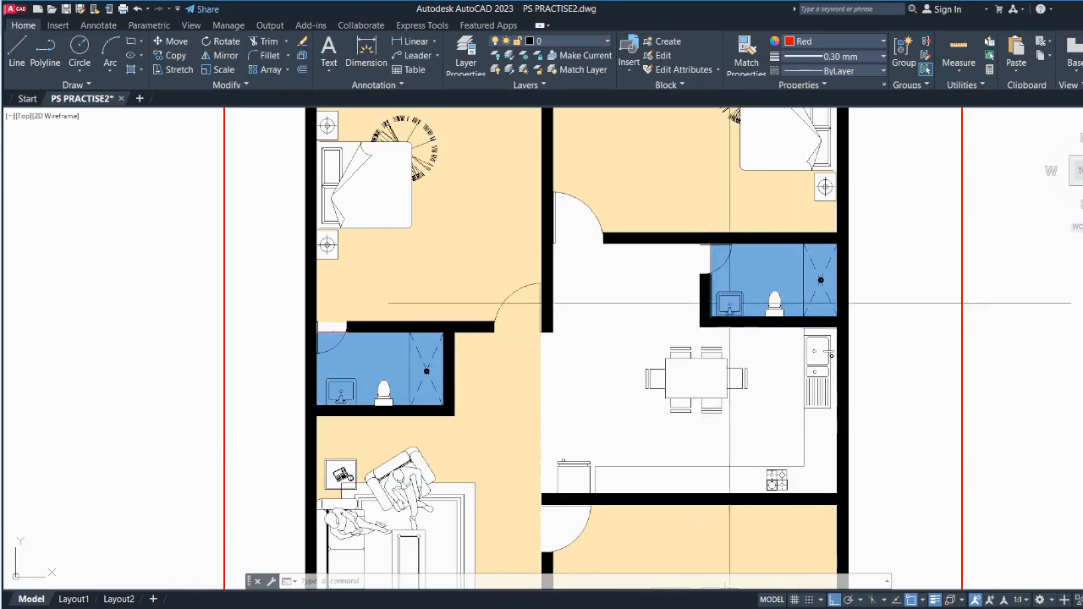
{"action": "scroll", "coordinate": [729, 303], "scroll_direction": "up", "scroll_amount": 4}
{"action": "double_click", "coordinate": [738, 315]}
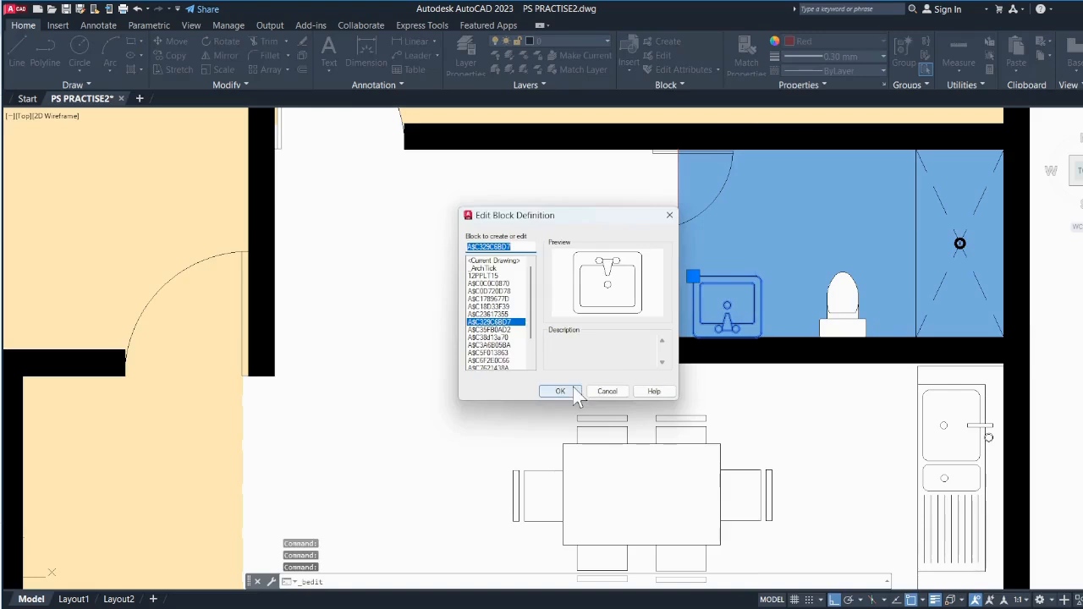
{"action": "left_click", "coordinate": [572, 389]}
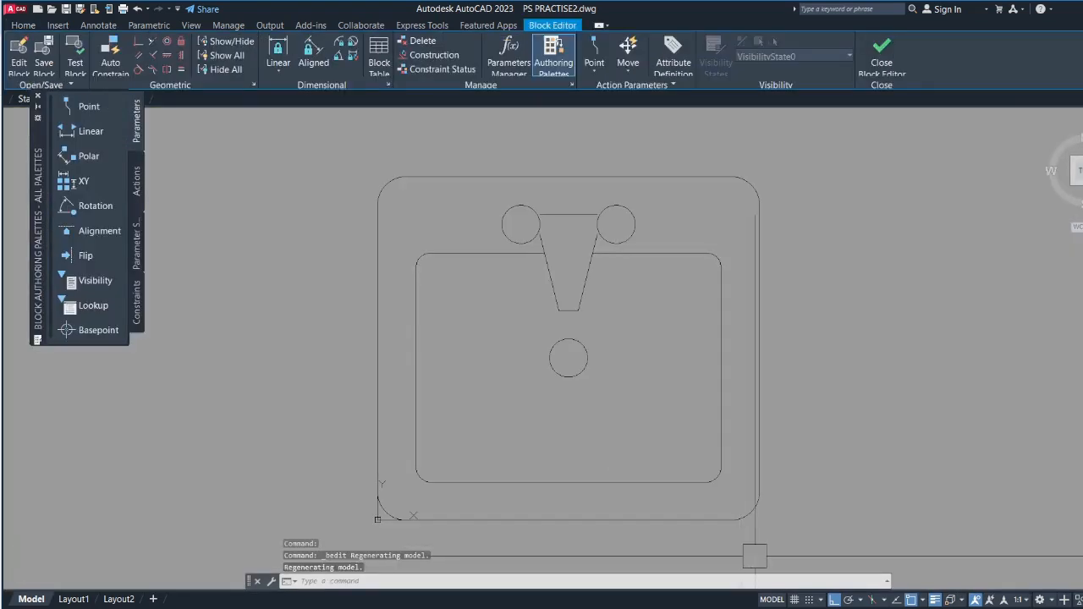
{"action": "mouse_move", "coordinate": [779, 607]}
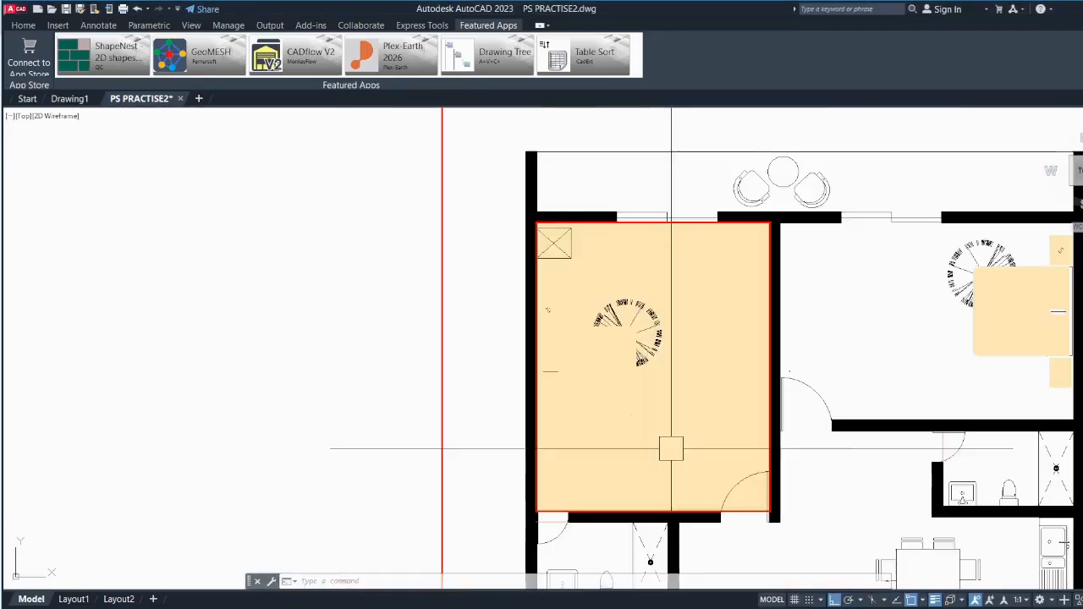
- Open the bed block for editing and set the color of its selected solid hatches to 255,255,255
{"action": "scroll", "coordinate": [640, 387], "scroll_direction": "up", "scroll_amount": 4}
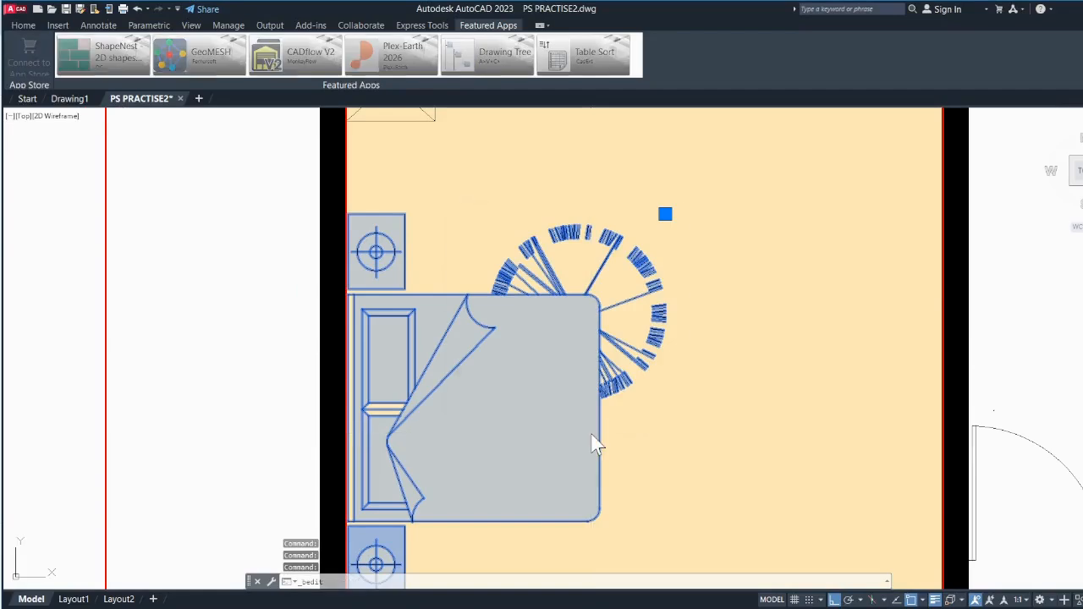
{"action": "double_click", "coordinate": [593, 440]}
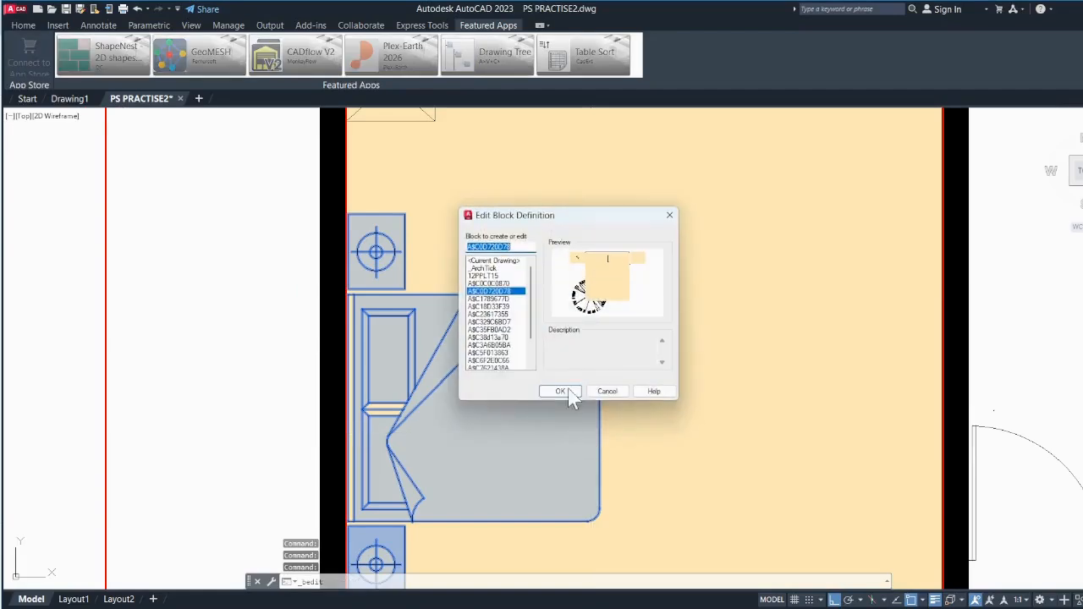
{"action": "left_click", "coordinate": [569, 392]}
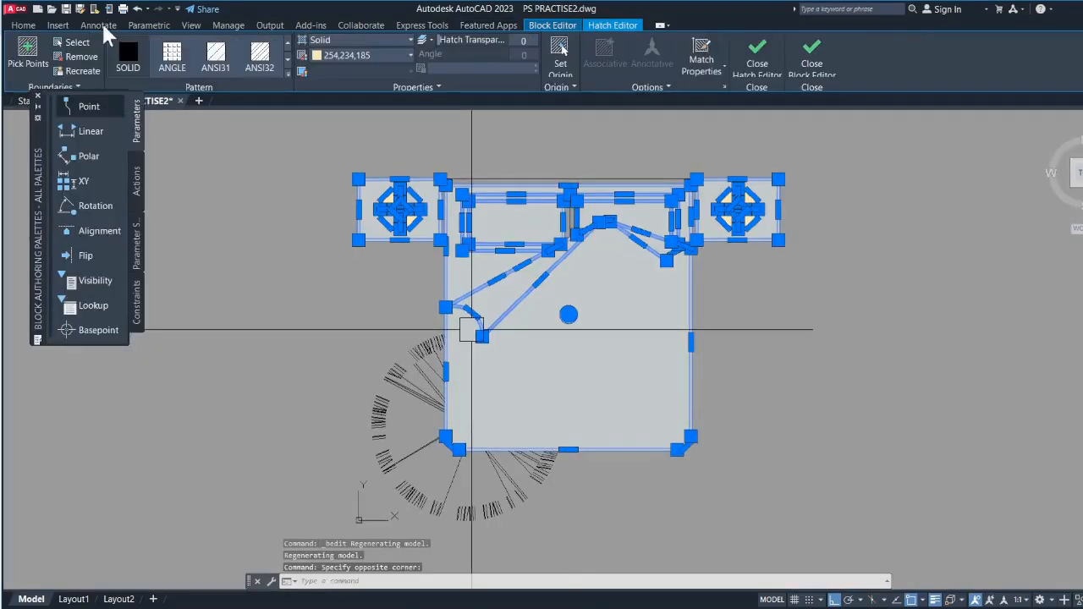
{"action": "left_click", "coordinate": [350, 55]}
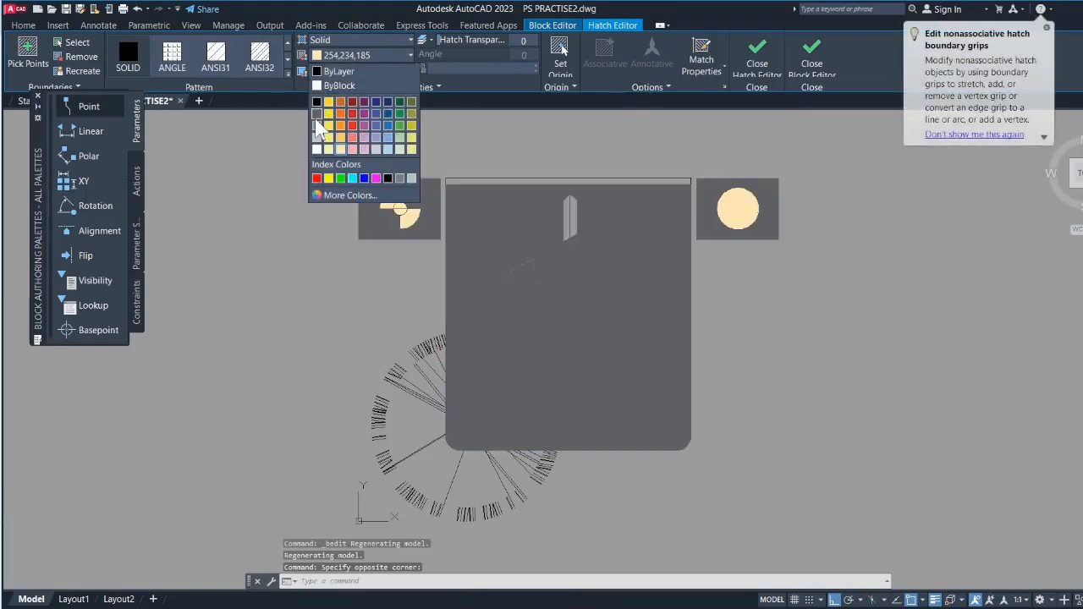
{"action": "left_click", "coordinate": [316, 149]}
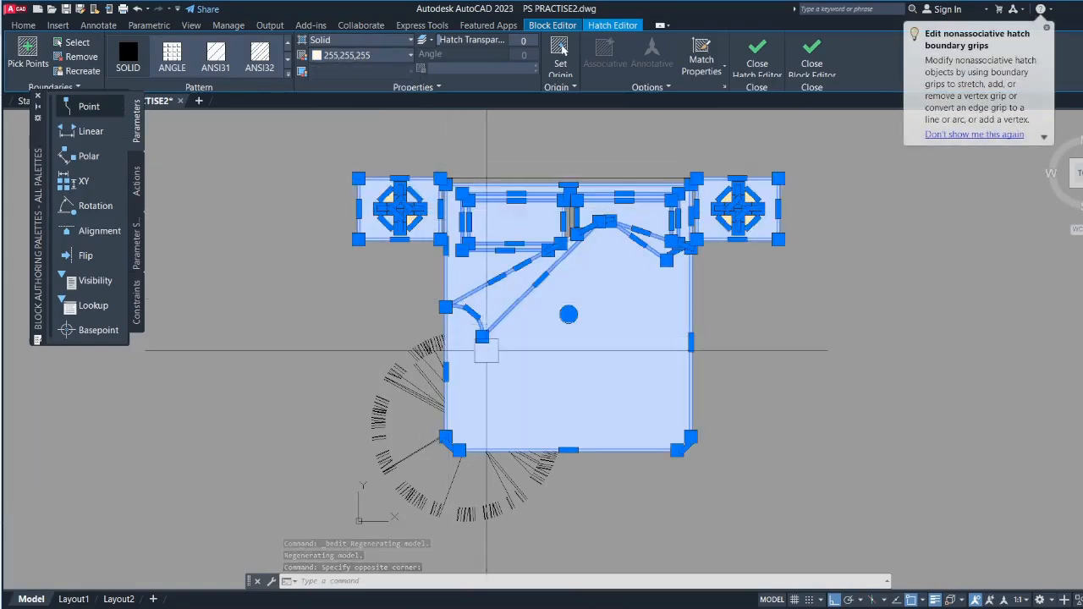
- Send the white bed hatches to the back of the draw order, behind the pillow and blanket linework
{"action": "key", "text": "Escape"}
{"action": "type", "text": "DR"}
{"action": "key", "text": "Return"}
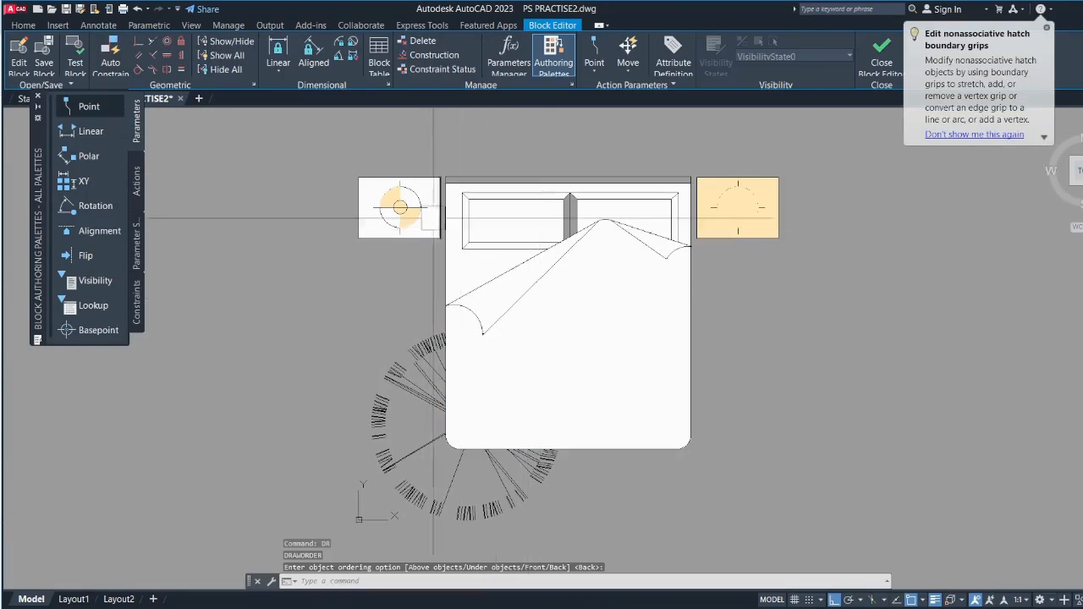
- Select the remaining beige hatches on both nightstands and set their color to 255,255,255
{"action": "scroll", "coordinate": [399, 206], "scroll_direction": "up", "scroll_amount": 5}
{"action": "left_click", "coordinate": [457, 253]}
{"action": "scroll", "coordinate": [492, 271], "scroll_direction": "down", "scroll_amount": 2}
{"action": "scroll", "coordinate": [423, 315], "scroll_direction": "down", "scroll_amount": 4}
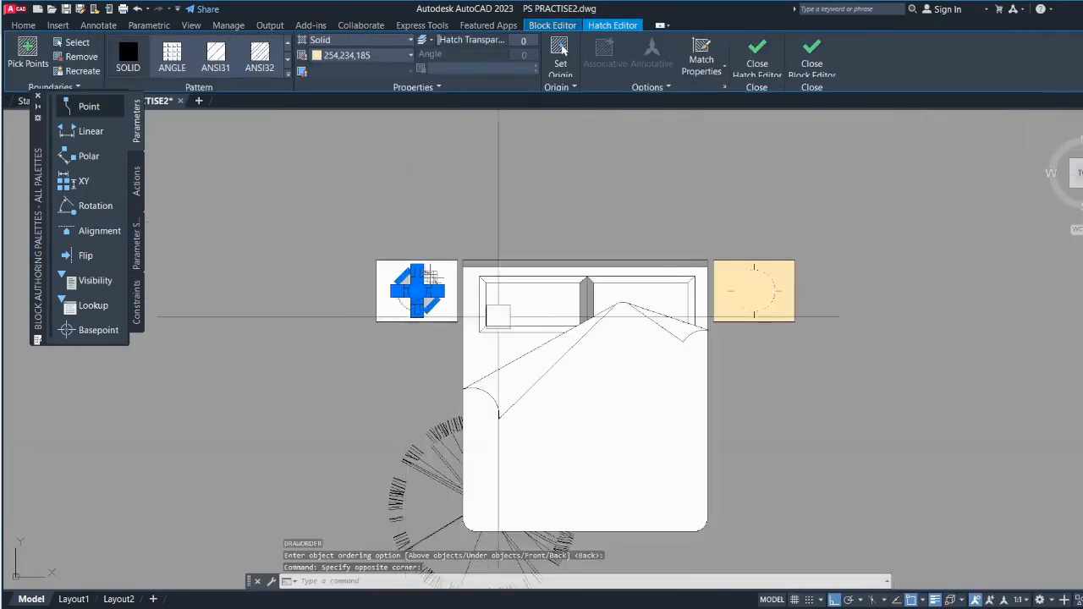
{"action": "scroll", "coordinate": [675, 305], "scroll_direction": "up", "scroll_amount": 4}
{"action": "left_click", "coordinate": [814, 319]}
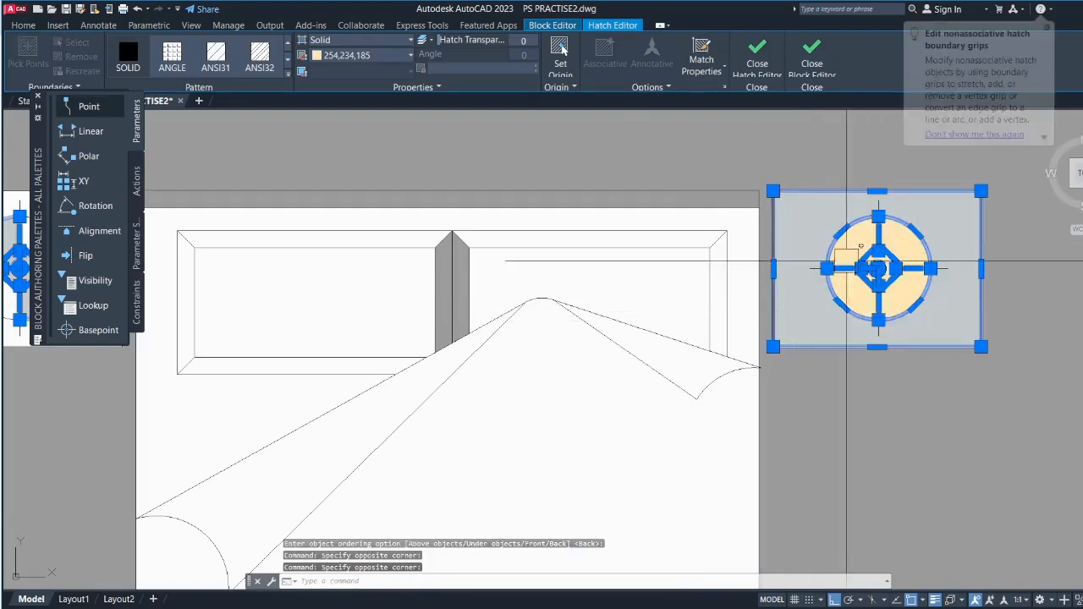
{"action": "scroll", "coordinate": [846, 280], "scroll_direction": "up", "scroll_amount": 2}
{"action": "left_click", "coordinate": [344, 56]}
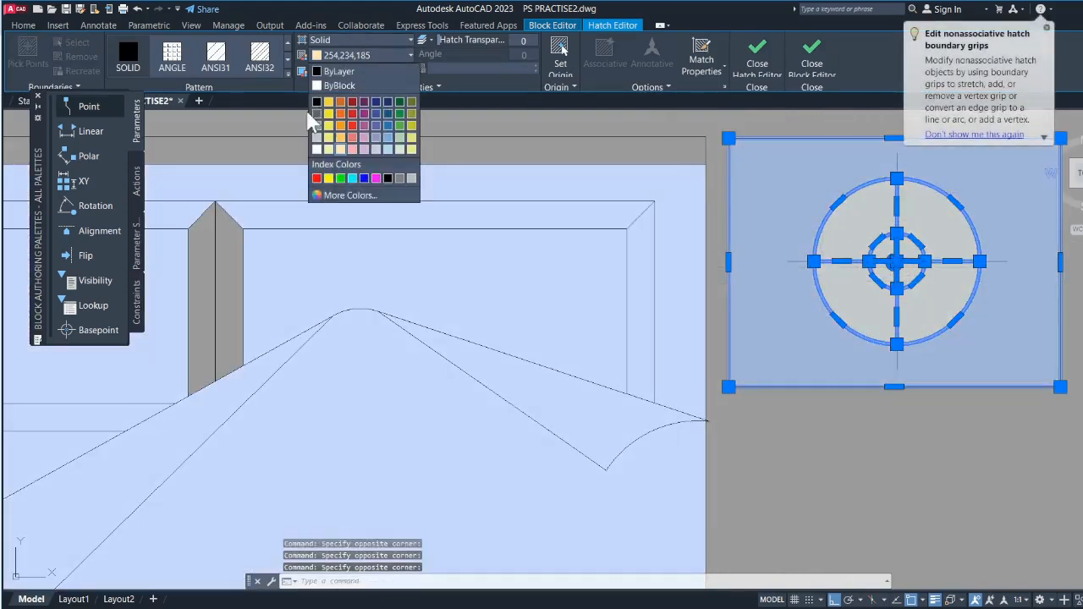
{"action": "left_click", "coordinate": [317, 149]}
{"action": "scroll", "coordinate": [580, 319], "scroll_direction": "down", "scroll_amount": 4}
{"action": "key", "text": "Escape"}
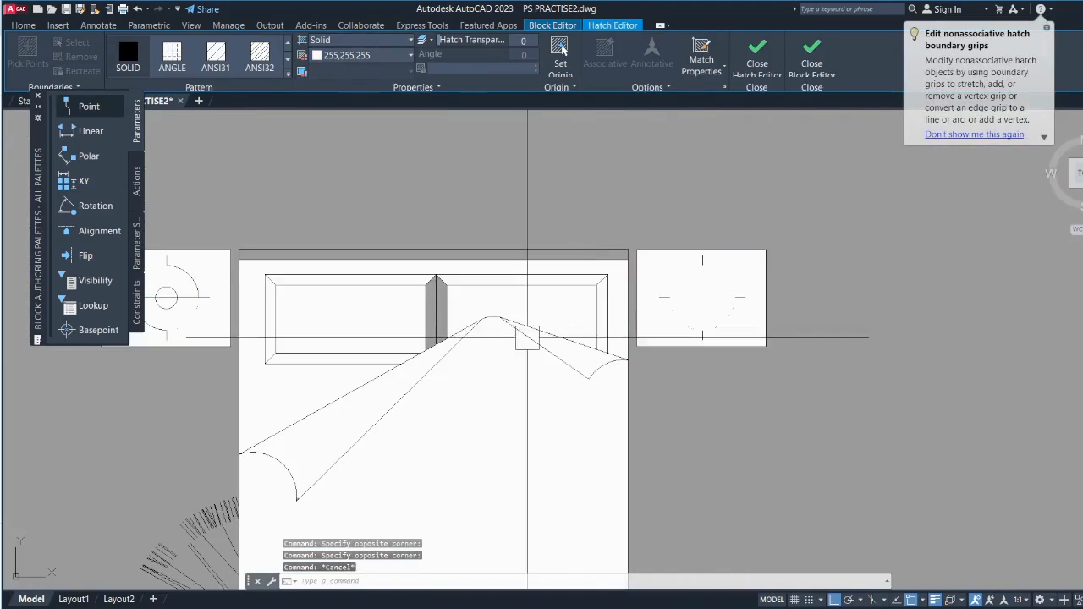
- Send the recolored nightstand hatches to the back of the draw order
{"action": "left_click", "coordinate": [651, 324]}
{"action": "left_click", "coordinate": [169, 297]}
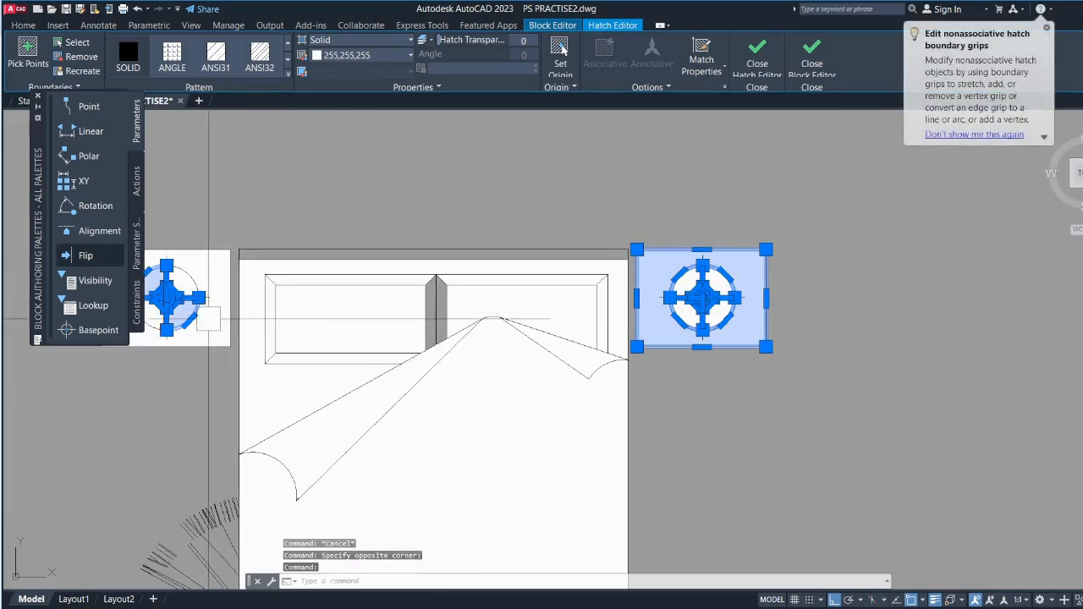
{"action": "key", "text": "Escape"}
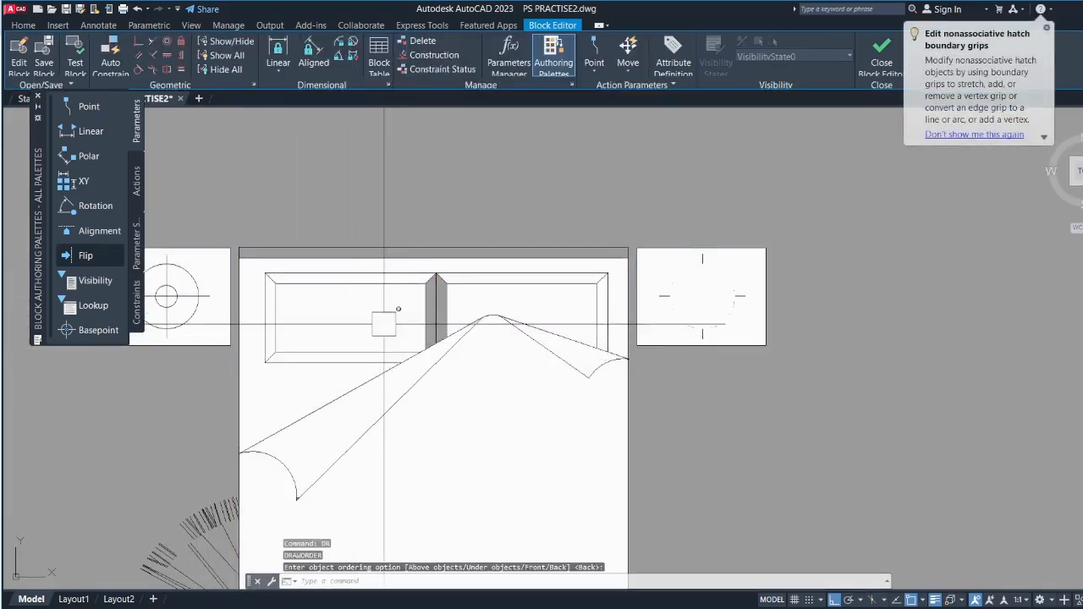
- Select the bed and nightstand hatches together and send them to the back of the draw order
{"action": "left_click", "coordinate": [636, 317]}
{"action": "key", "text": "Escape"}
{"action": "left_click", "coordinate": [660, 330]}
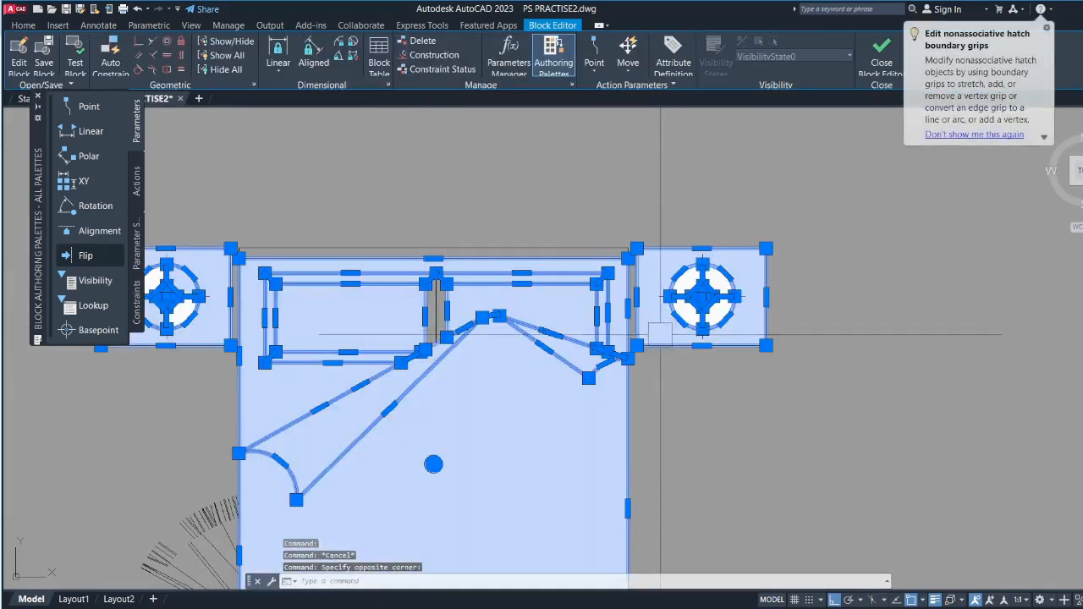
{"action": "type", "text": "dr"}
{"action": "key", "text": "Return"}
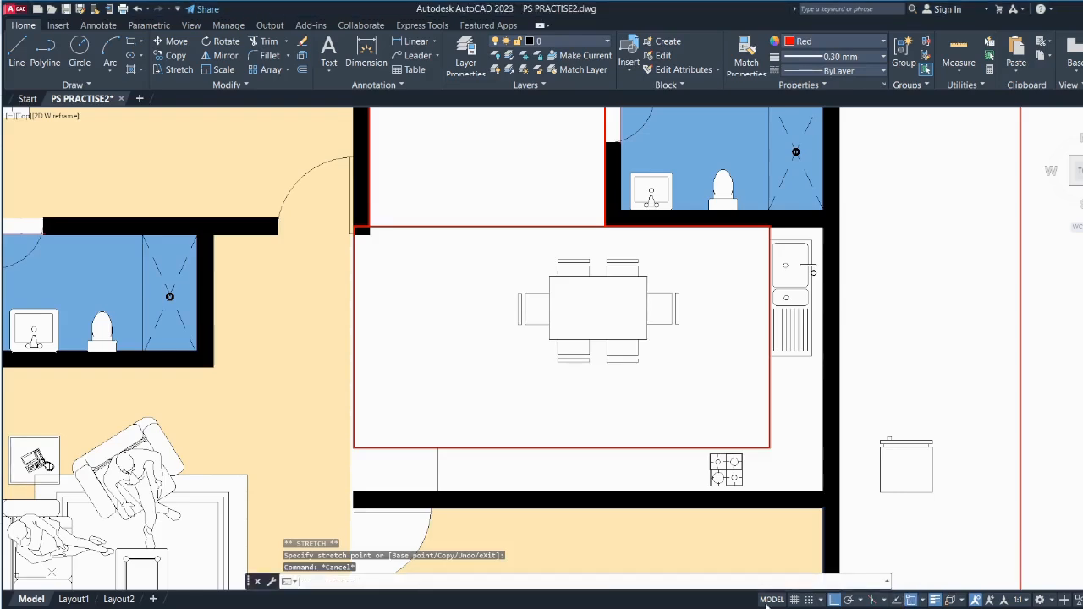
- Hatch the red-outlined hallway and dining area floors with a solid light yellow fill
{"action": "scroll", "coordinate": [403, 365], "scroll_direction": "down", "scroll_amount": 5}
{"action": "scroll", "coordinate": [480, 440], "scroll_direction": "up", "scroll_amount": 5}
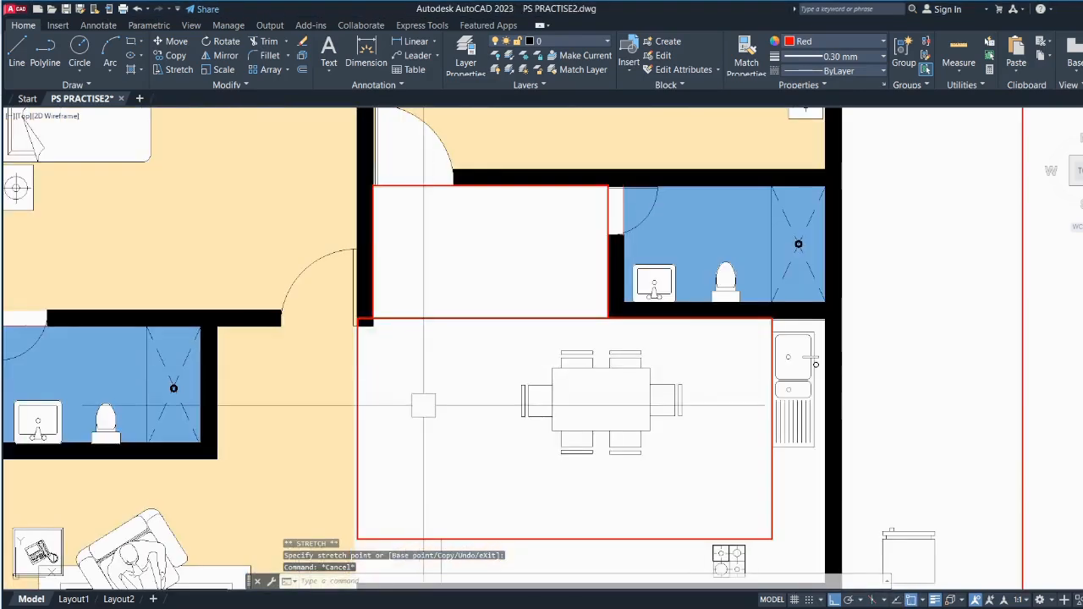
{"action": "type", "text": "h"}
{"action": "key", "text": "Return"}
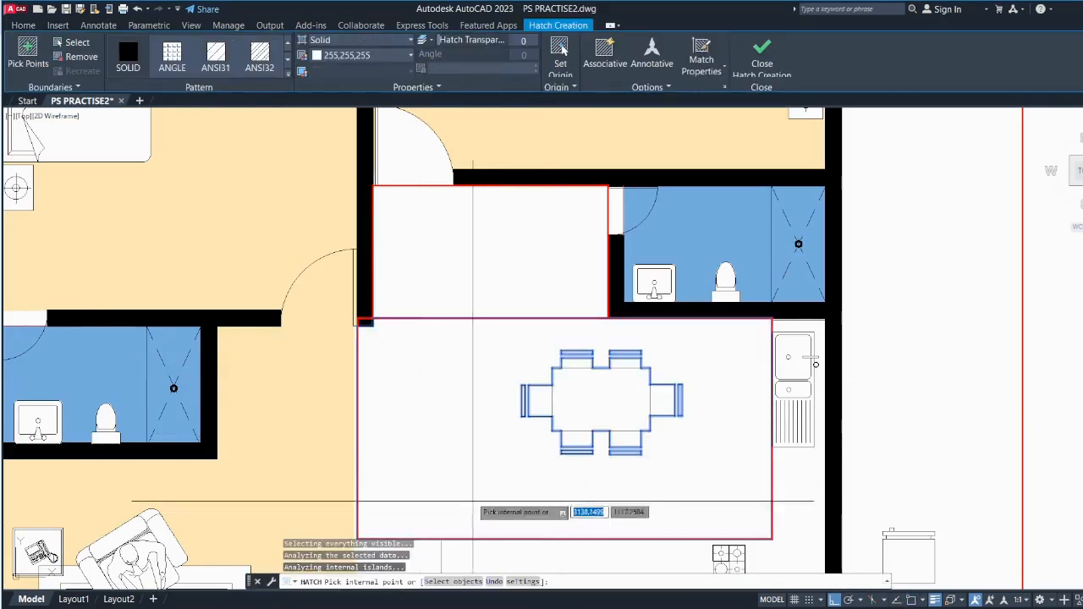
{"action": "left_click", "coordinate": [339, 53]}
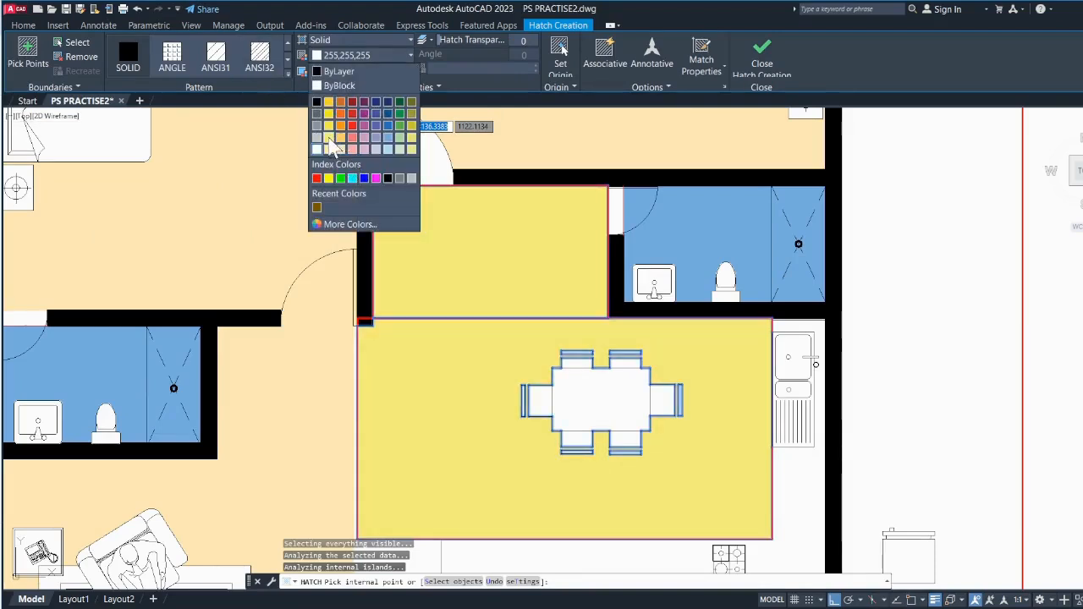
{"action": "left_click", "coordinate": [332, 154]}
{"action": "left_click", "coordinate": [762, 58]}
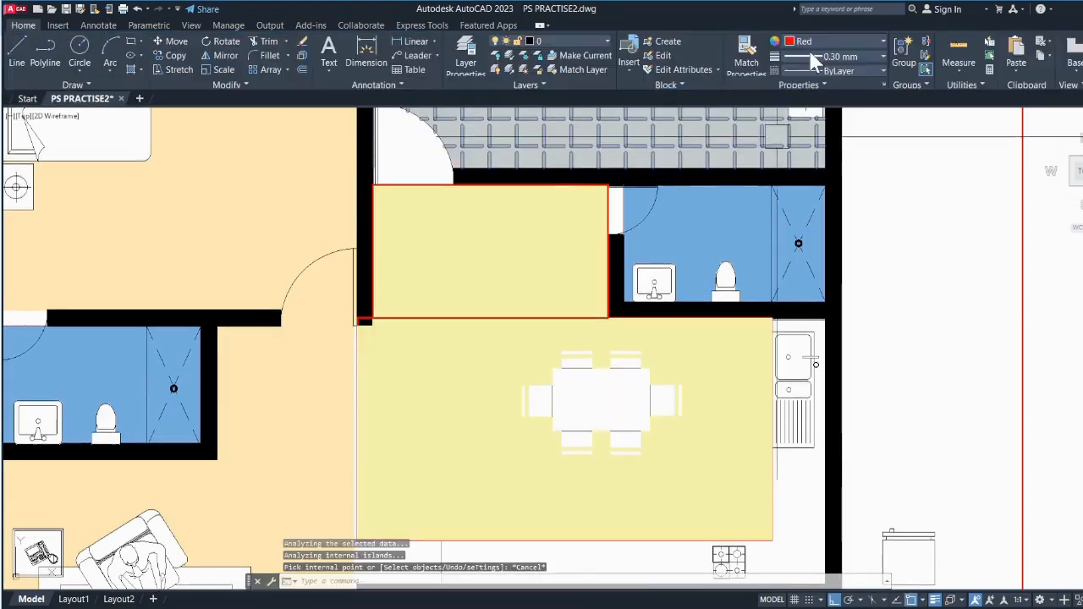
- Match the hallway and dining floor hatch to the beige tile hatch of the bedroom floor
{"action": "left_click", "coordinate": [746, 59]}
{"action": "left_click", "coordinate": [140, 233]}
{"action": "left_click", "coordinate": [444, 511]}
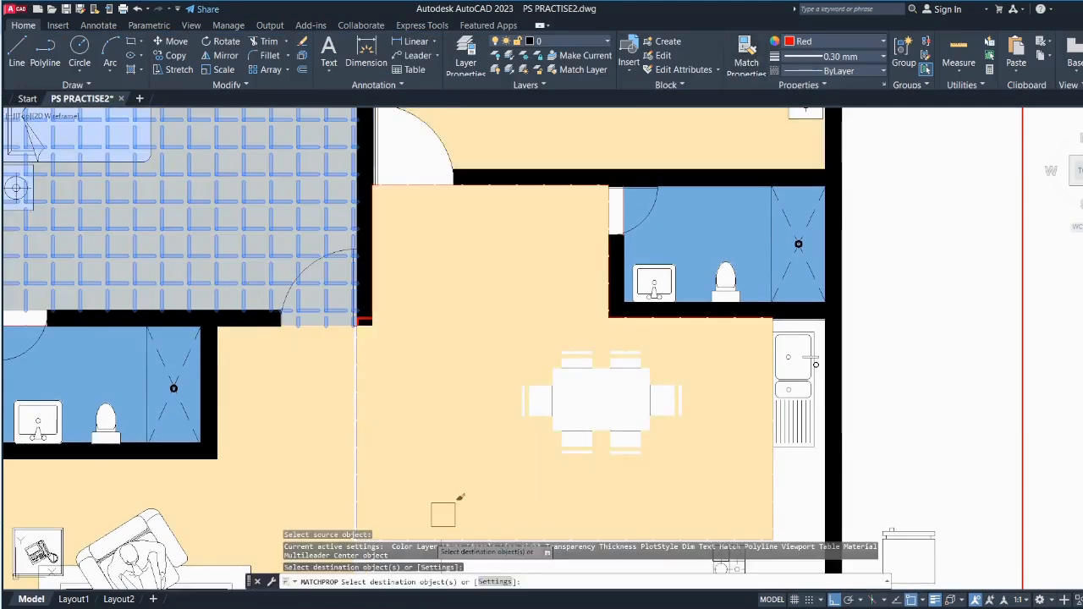
{"action": "key", "text": "Escape"}
- Send the hallway and dining floor hatch to the back of the draw order, behind the dining set
{"action": "left_click", "coordinate": [438, 452]}
{"action": "type", "text": "DR"}
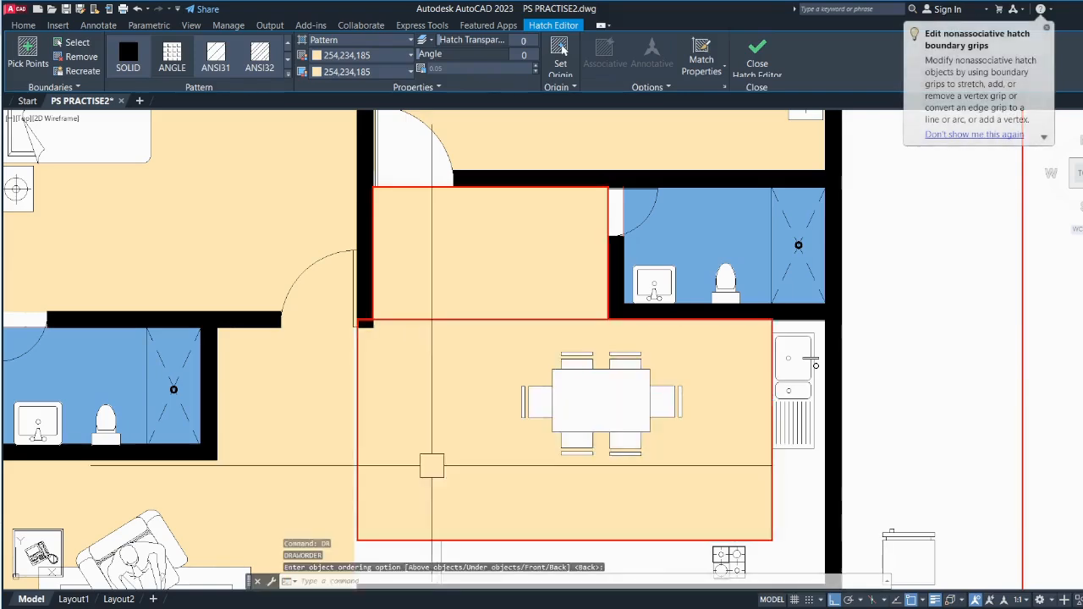
{"action": "key", "text": "Return"}
{"action": "key", "text": "Return"}
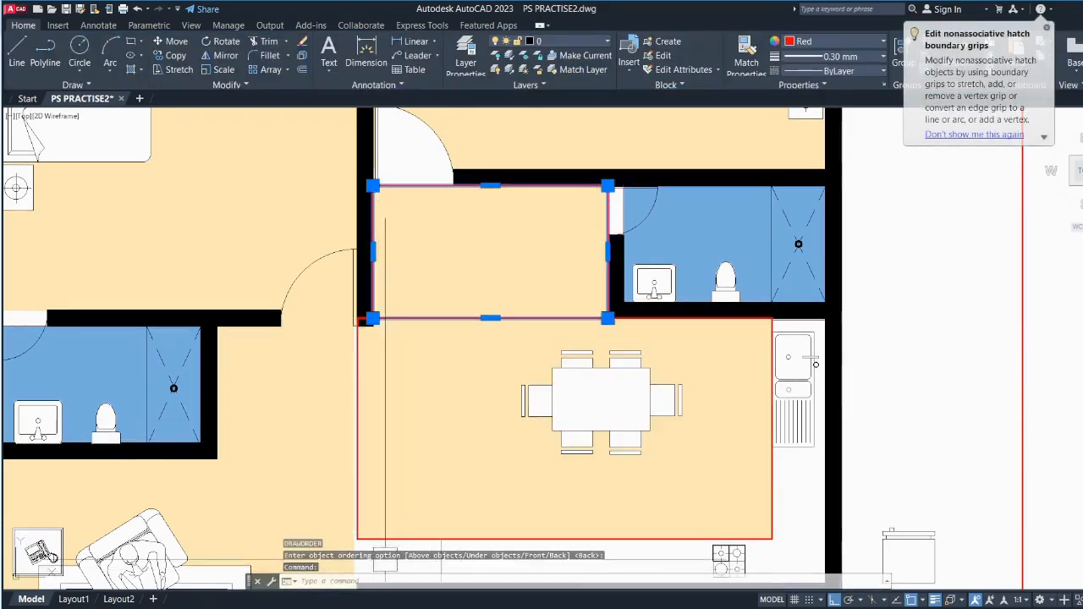
- Erase the red outline rectangles around the hallway and dining area
{"action": "key", "text": "Delete"}
{"action": "scroll", "coordinate": [538, 427], "scroll_direction": "down", "scroll_amount": 4}
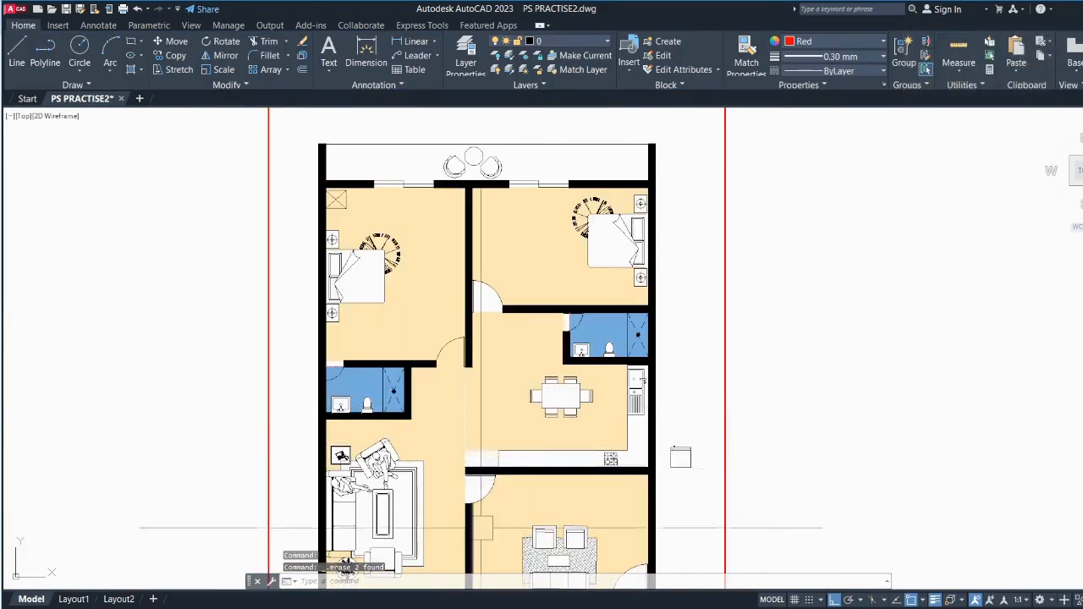
{"action": "scroll", "coordinate": [480, 527], "scroll_direction": "up", "scroll_amount": 2}
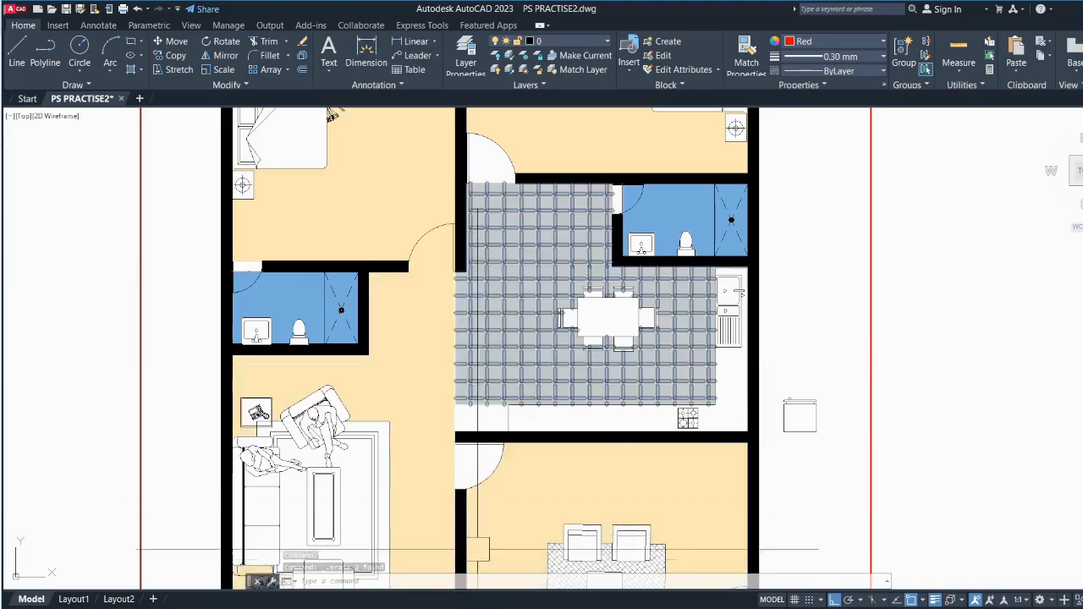
{"action": "scroll", "coordinate": [478, 549], "scroll_direction": "down", "scroll_amount": 2}
{"action": "scroll", "coordinate": [452, 427], "scroll_direction": "up", "scroll_amount": 2}
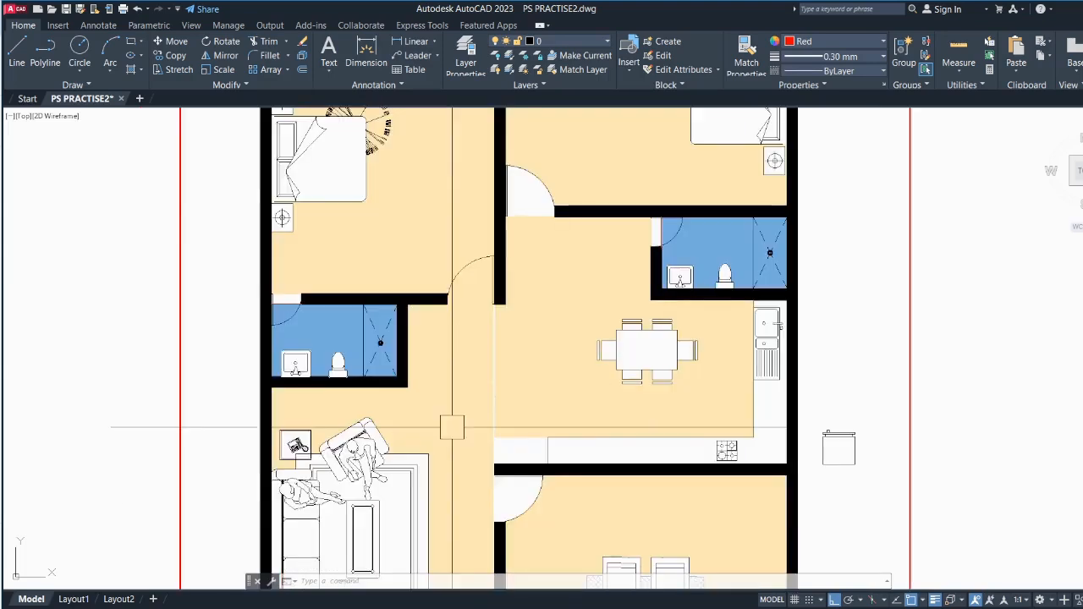
- Add a vertex to the living area floor hatch on its edge facing the dining floor, near the kitchen counter's corner
{"action": "left_click", "coordinate": [479, 395]}
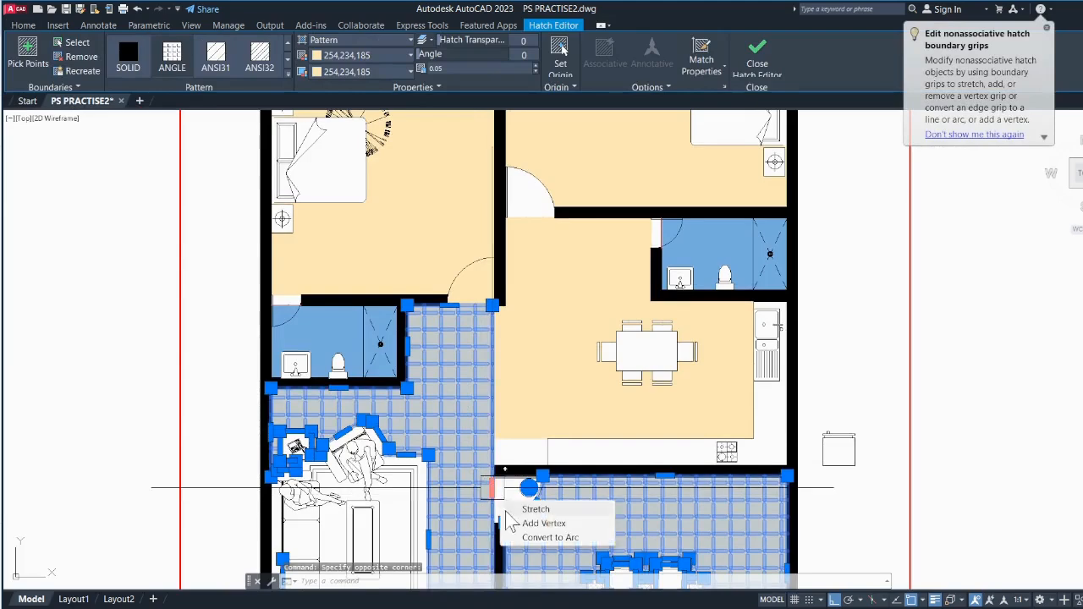
{"action": "left_click", "coordinate": [511, 523]}
{"action": "scroll", "coordinate": [506, 426], "scroll_direction": "up", "scroll_amount": 10}
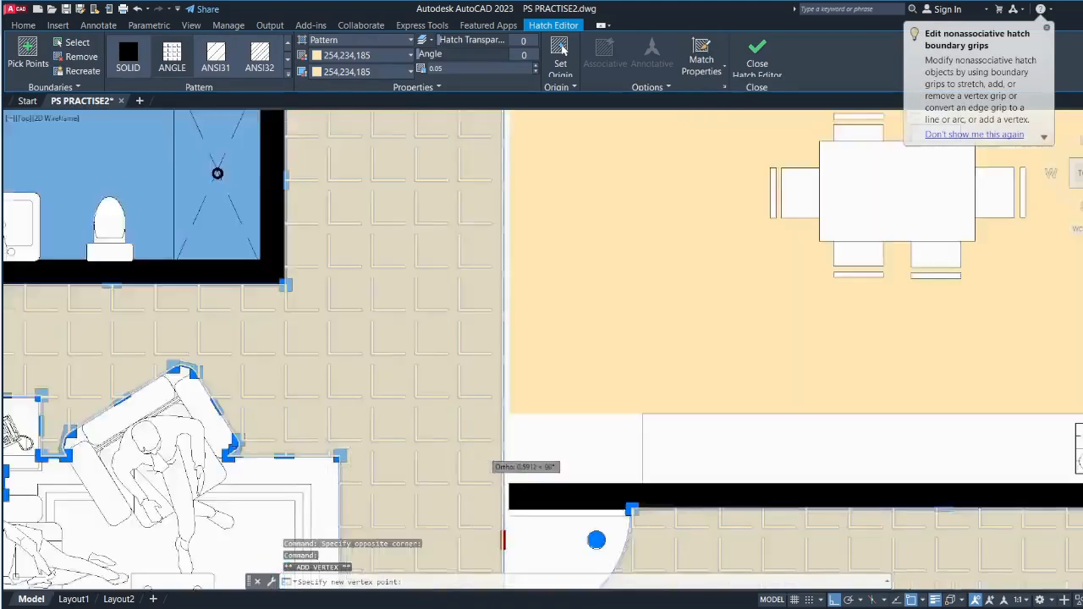
{"action": "scroll", "coordinate": [521, 343], "scroll_direction": "down", "scroll_amount": 10}
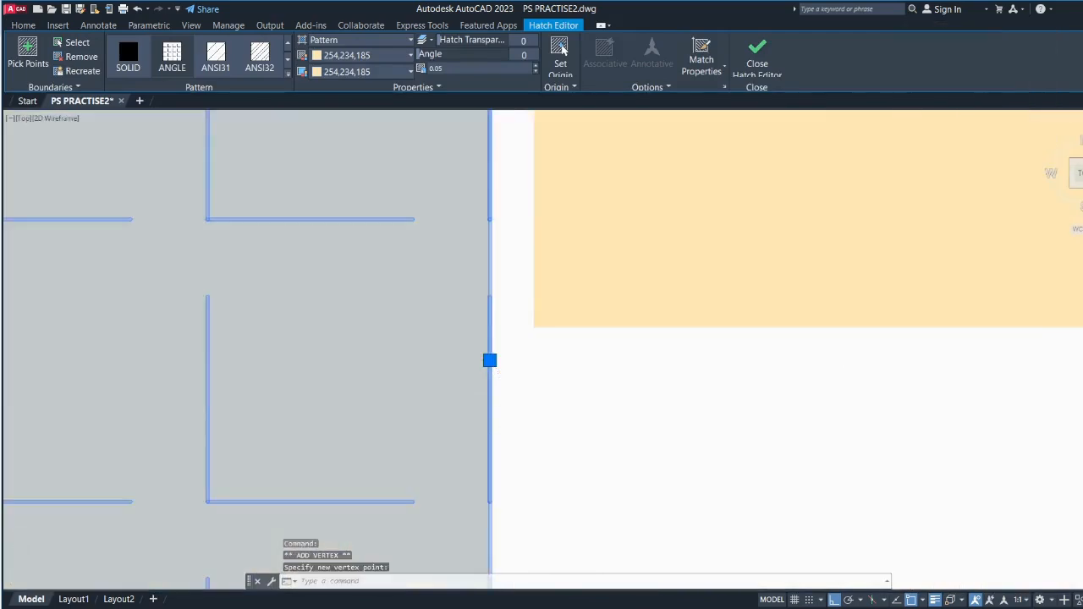
{"action": "scroll", "coordinate": [495, 293], "scroll_direction": "up", "scroll_amount": 4}
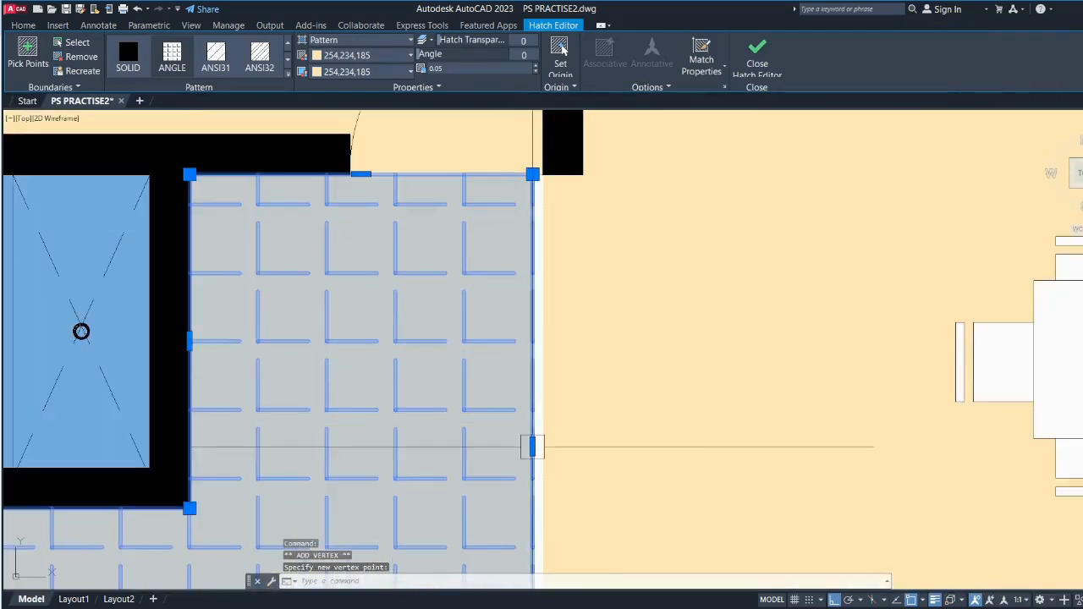
{"action": "left_click", "coordinate": [532, 446]}
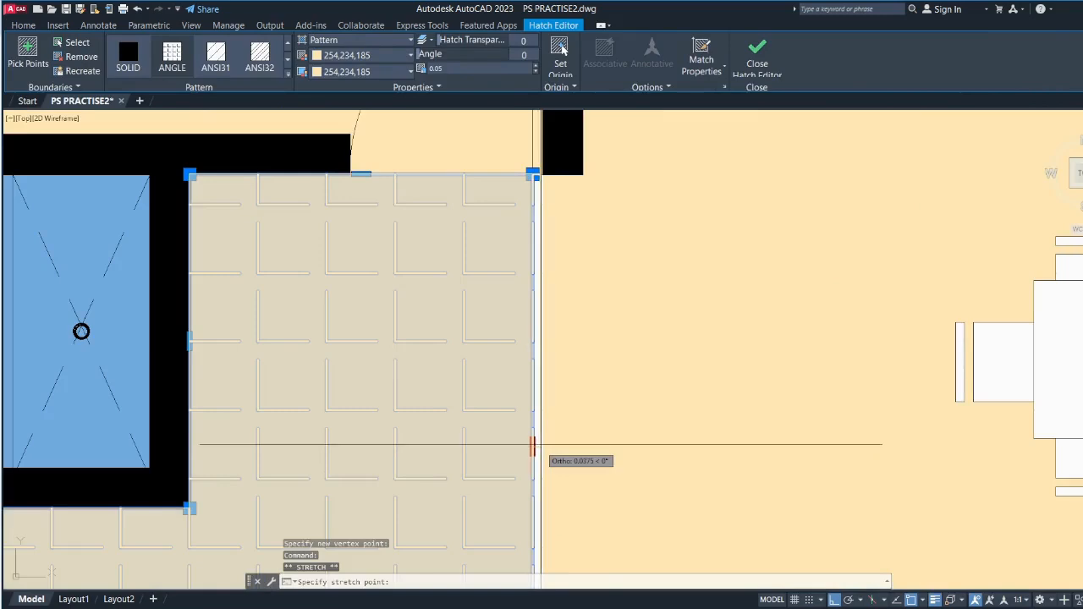
{"action": "key", "text": "Escape"}
{"action": "scroll", "coordinate": [533, 398], "scroll_direction": "down", "scroll_amount": 5}
{"action": "key", "text": "Escape"}
- Stretch the dining floor hatch's edge to meet the living area hatch, closing the narrow white gap between them
{"action": "scroll", "coordinate": [548, 348], "scroll_direction": "up", "scroll_amount": 5}
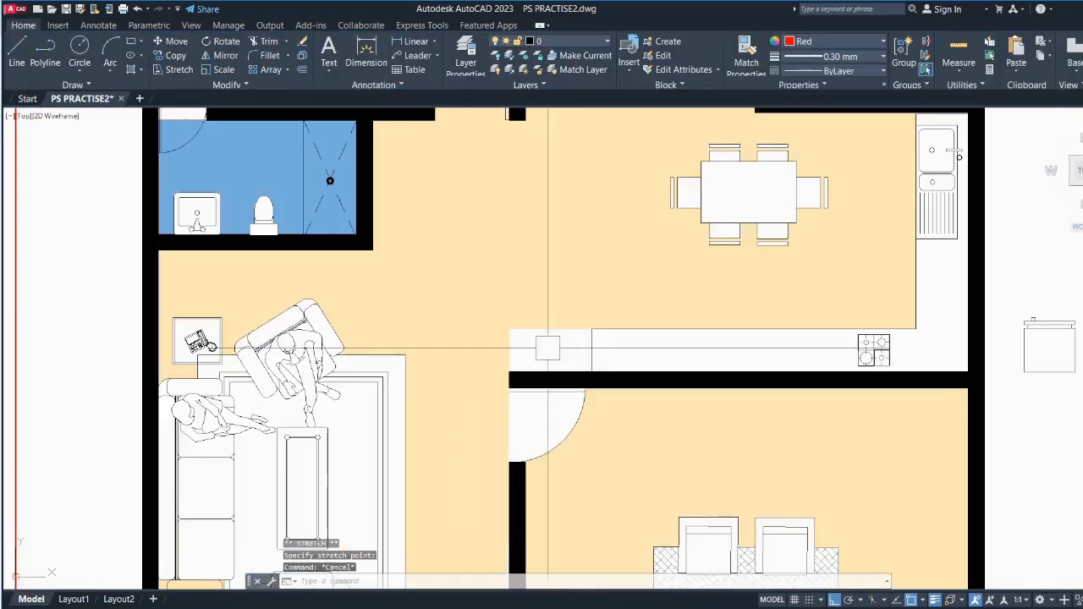
{"action": "scroll", "coordinate": [531, 301], "scroll_direction": "up", "scroll_amount": 2}
{"action": "scroll", "coordinate": [529, 326], "scroll_direction": "up", "scroll_amount": 2}
{"action": "left_click", "coordinate": [519, 345]}
{"action": "scroll", "coordinate": [519, 345], "scroll_direction": "down", "scroll_amount": 4}
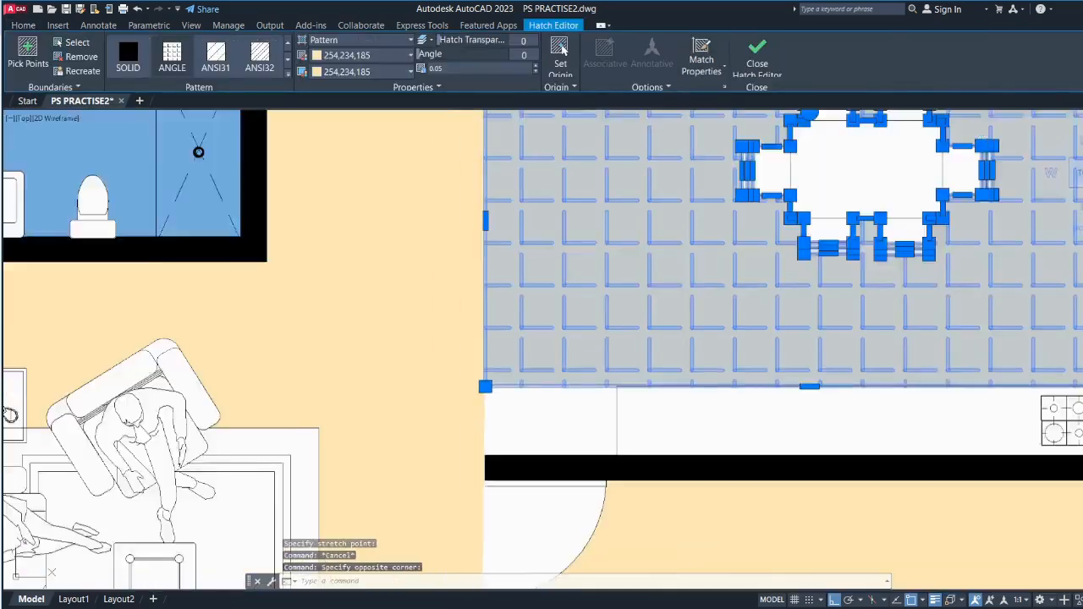
{"action": "scroll", "coordinate": [558, 343], "scroll_direction": "up", "scroll_amount": 4}
{"action": "scroll", "coordinate": [558, 343], "scroll_direction": "up", "scroll_amount": 4}
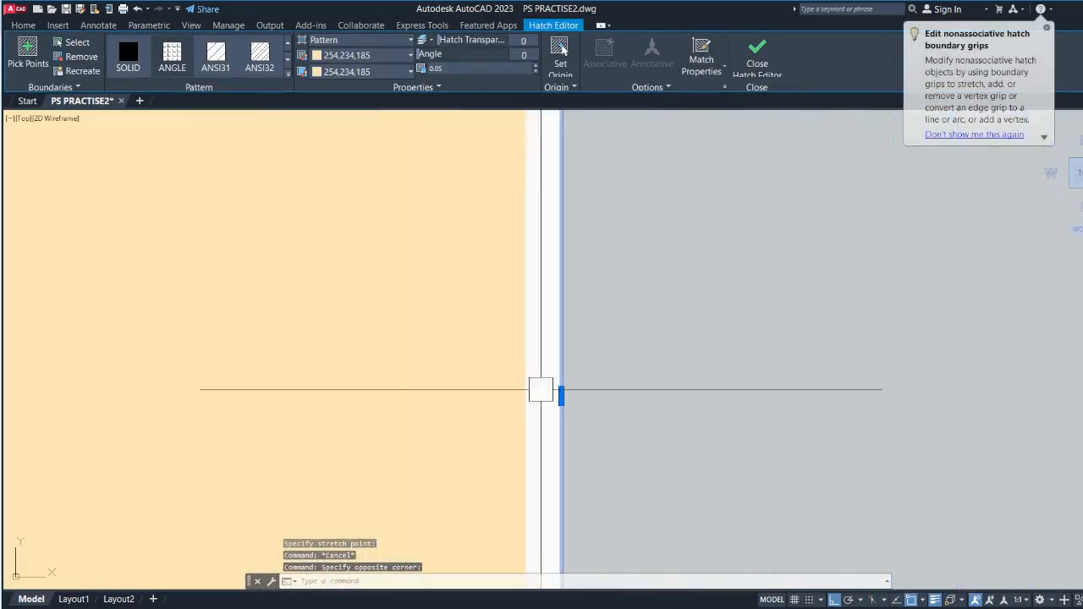
{"action": "left_click", "coordinate": [559, 393]}
{"action": "left_click", "coordinate": [525, 400]}
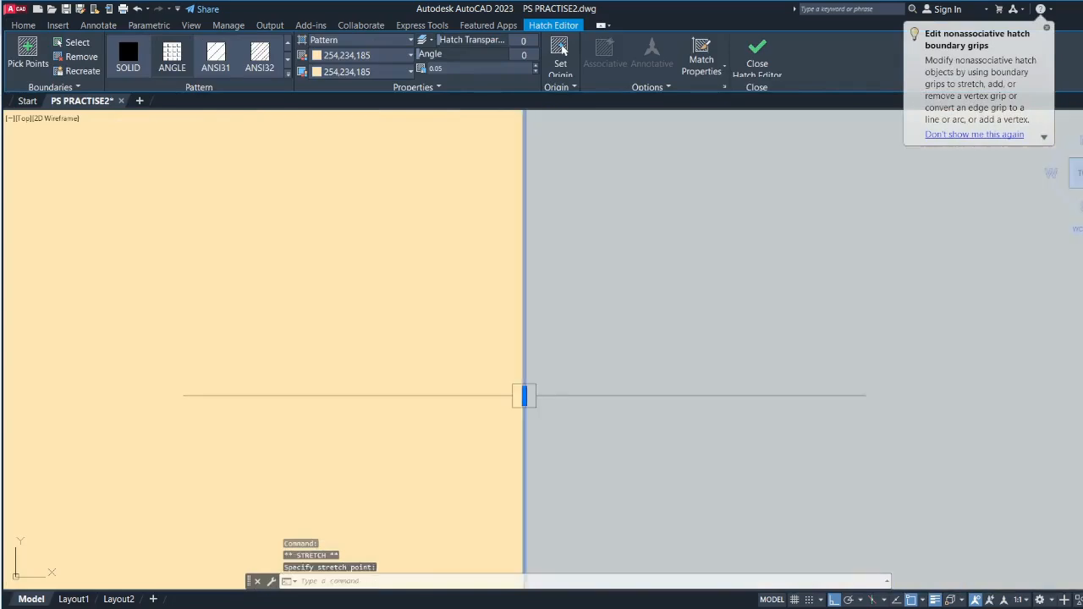
{"action": "scroll", "coordinate": [526, 393], "scroll_direction": "down", "scroll_amount": 8}
{"action": "key", "text": "Escape"}
{"action": "scroll", "coordinate": [565, 379], "scroll_direction": "down", "scroll_amount": 4}
{"action": "scroll", "coordinate": [594, 446], "scroll_direction": "up", "scroll_amount": 4}
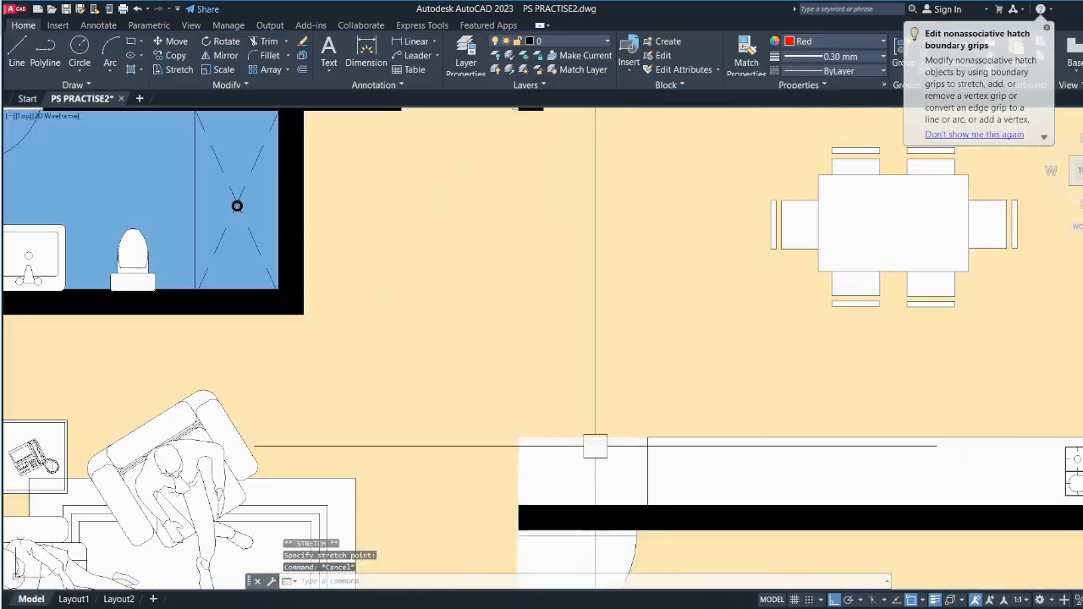
- Add vertices to the living area floor hatch at the wall end and the counter line's two ends, extending it over the blank counter end
{"action": "left_click", "coordinate": [495, 470]}
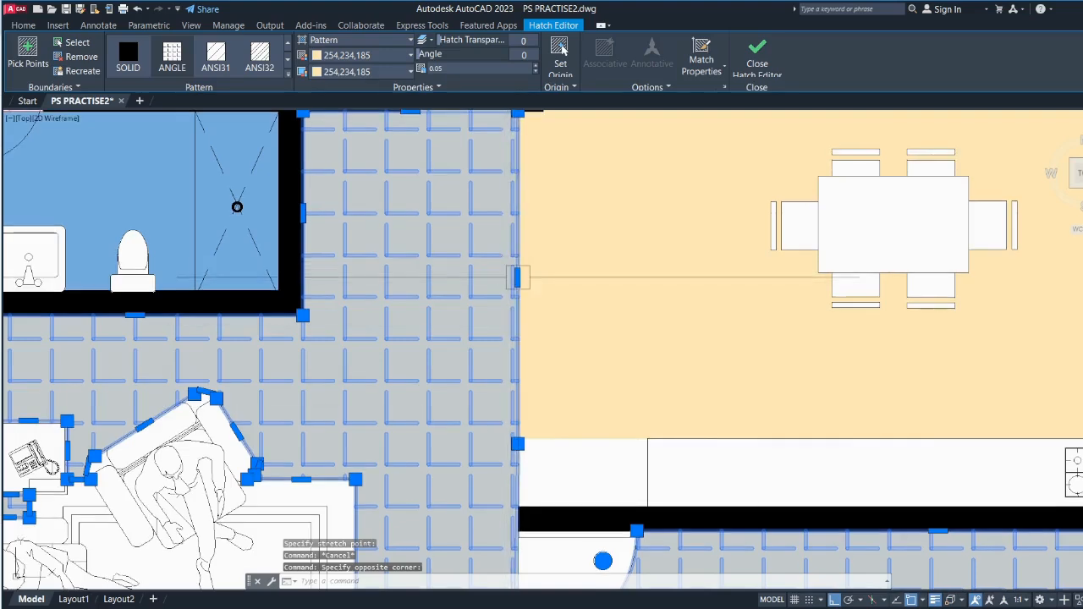
{"action": "left_click", "coordinate": [558, 320]}
{"action": "left_click", "coordinate": [518, 505]}
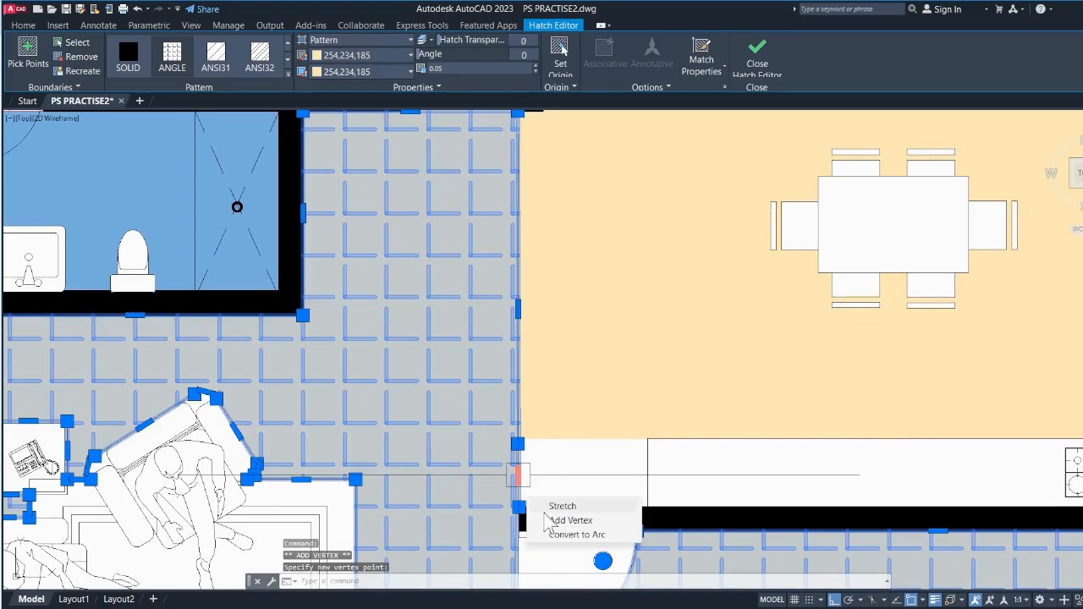
{"action": "left_click", "coordinate": [648, 438]}
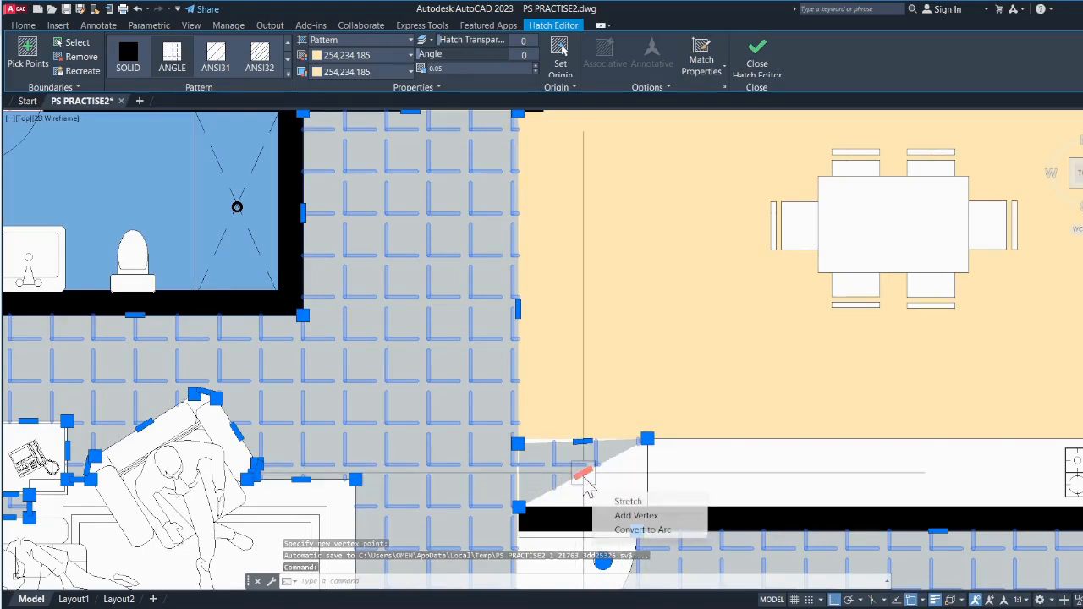
{"action": "left_click", "coordinate": [625, 516]}
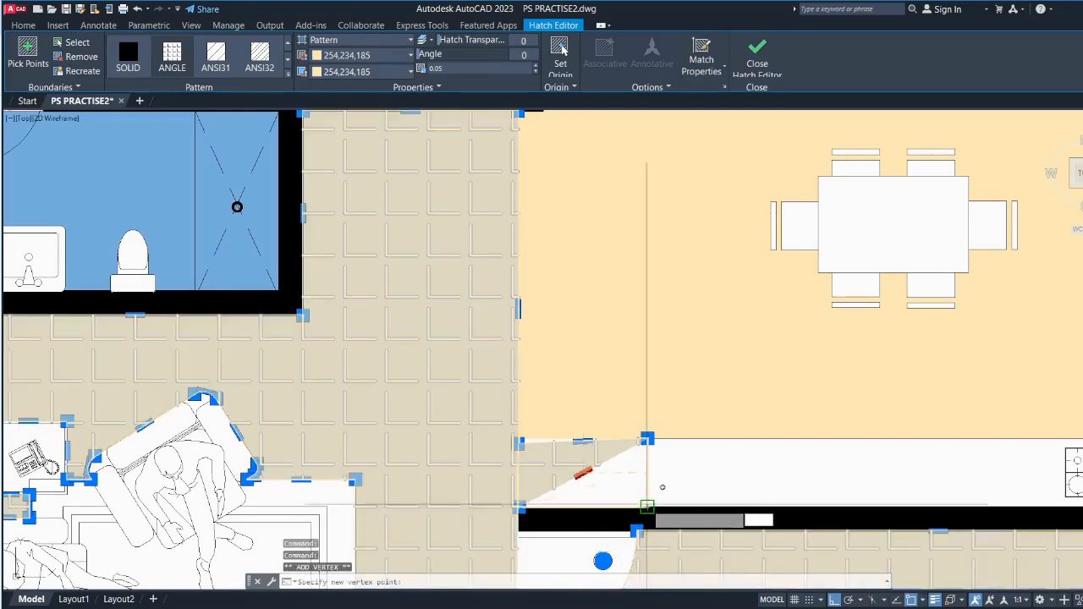
{"action": "left_click", "coordinate": [647, 506]}
- Stretch the living area hatch's vertex near the counter end to the corner of the dining floor hatch
{"action": "scroll", "coordinate": [536, 438], "scroll_direction": "up", "scroll_amount": 5}
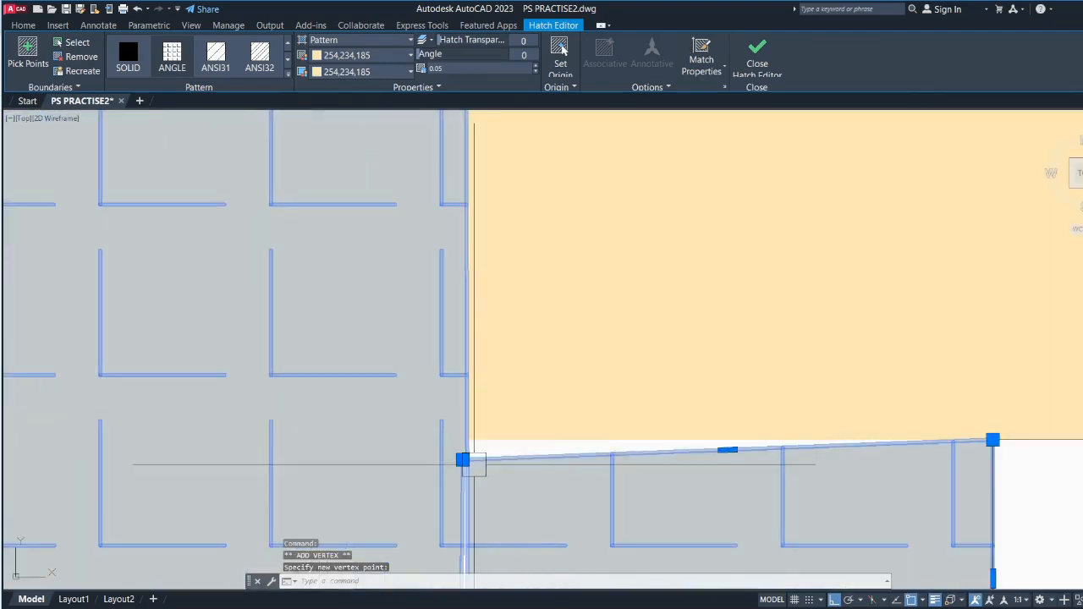
{"action": "left_click", "coordinate": [463, 460]}
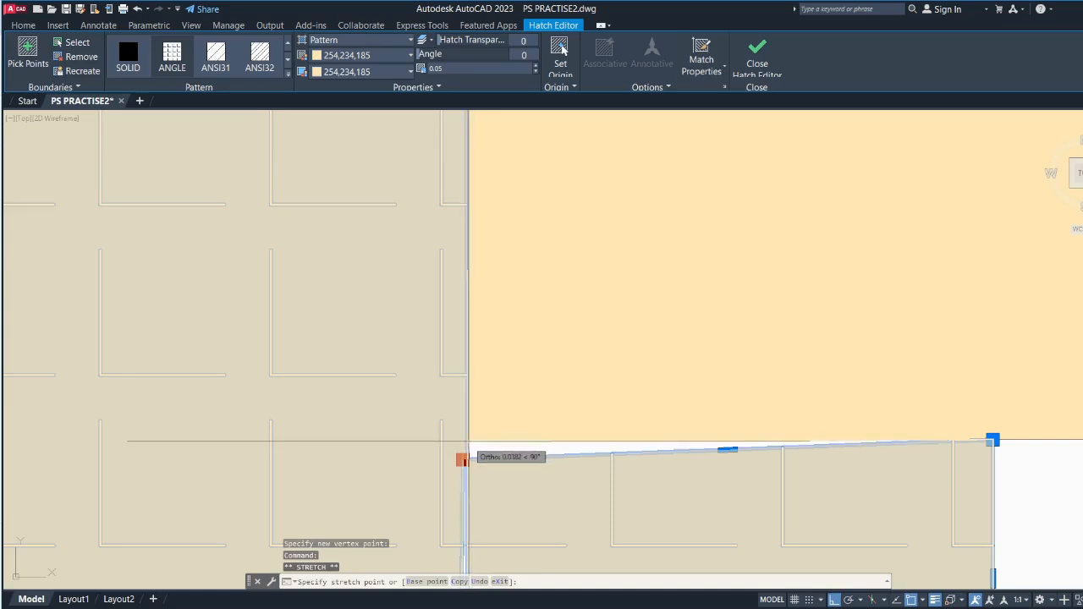
{"action": "left_click", "coordinate": [468, 440]}
{"action": "key", "text": "Escape"}
{"action": "scroll", "coordinate": [668, 385], "scroll_direction": "down", "scroll_amount": 6}
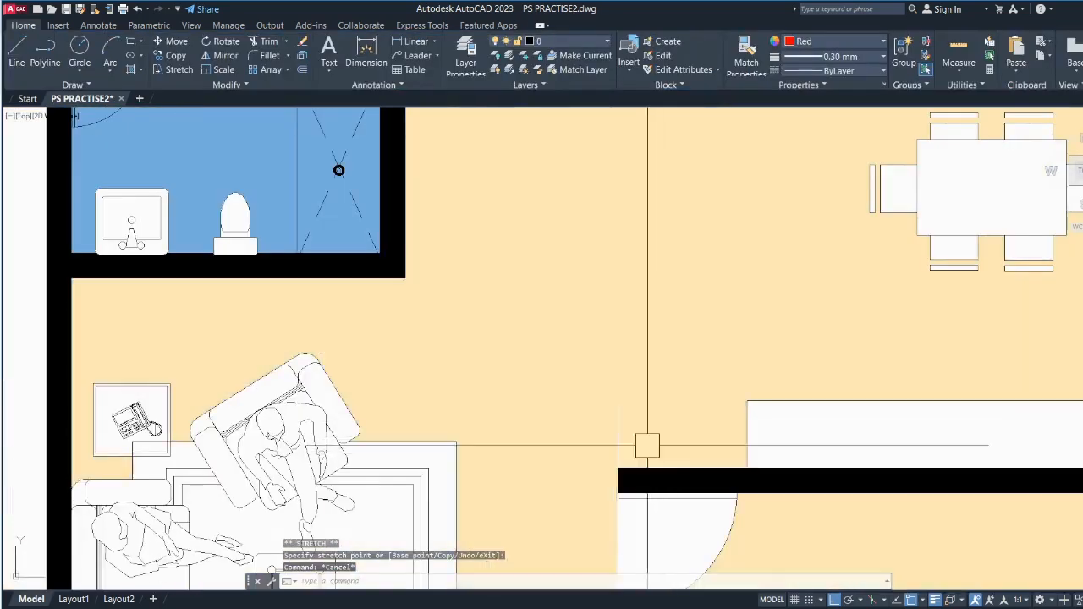
- Stretch the living area hatch's vertex at the kitchen wall end sideways to close the white sliver
{"action": "scroll", "coordinate": [642, 423], "scroll_direction": "up", "scroll_amount": 4}
{"action": "left_click", "coordinate": [645, 375]}
{"action": "left_click", "coordinate": [569, 479]}
{"action": "scroll", "coordinate": [593, 555], "scroll_direction": "up", "scroll_amount": 2}
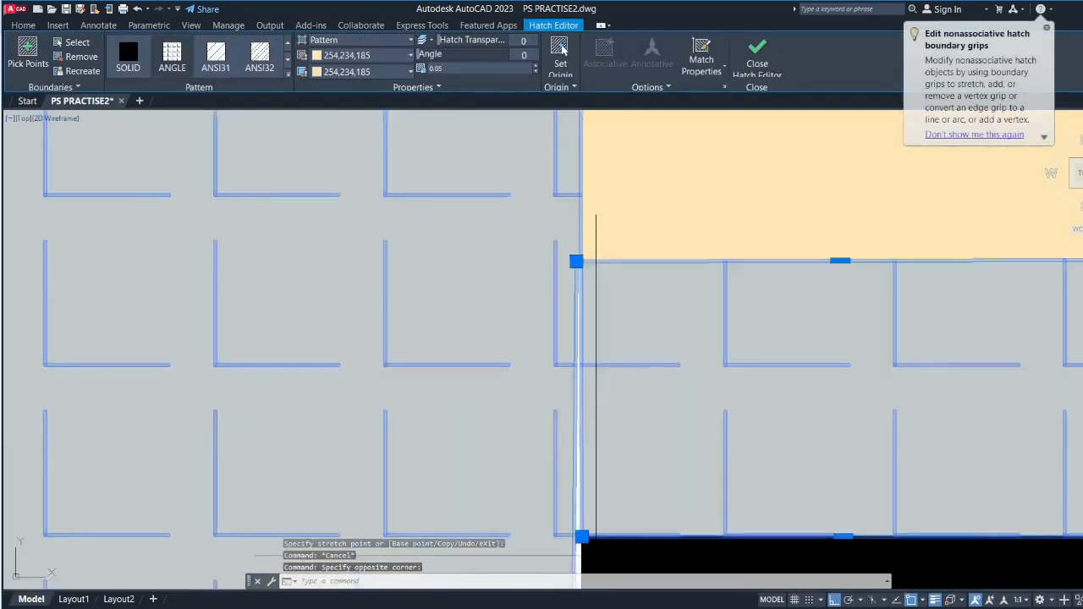
{"action": "scroll", "coordinate": [596, 546], "scroll_direction": "up", "scroll_amount": 5}
{"action": "left_click", "coordinate": [559, 513]}
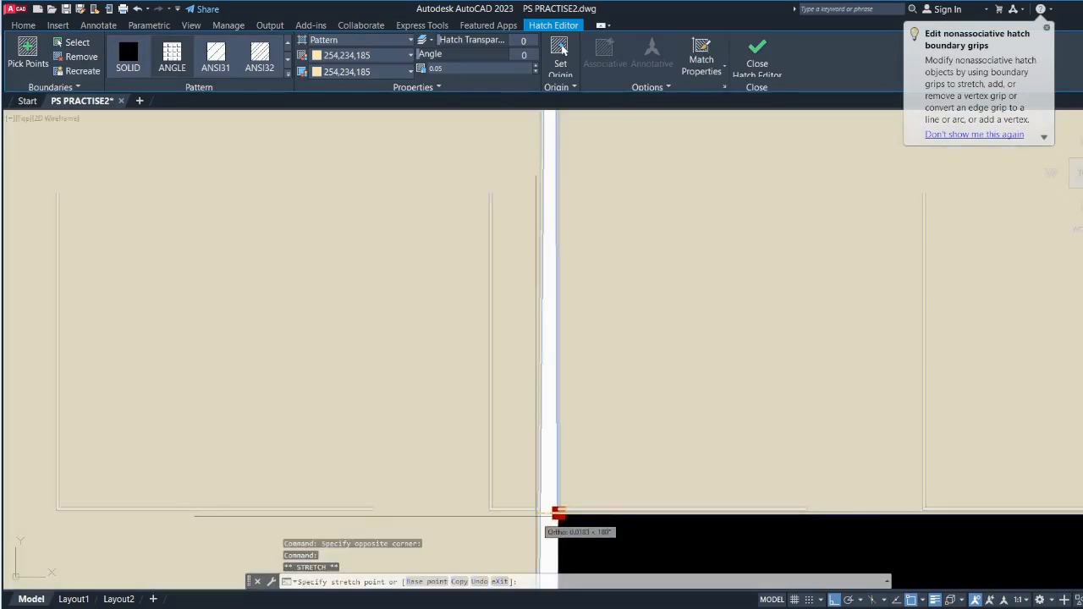
{"action": "scroll", "coordinate": [558, 513], "scroll_direction": "down", "scroll_amount": 8}
{"action": "key", "text": "Escape"}
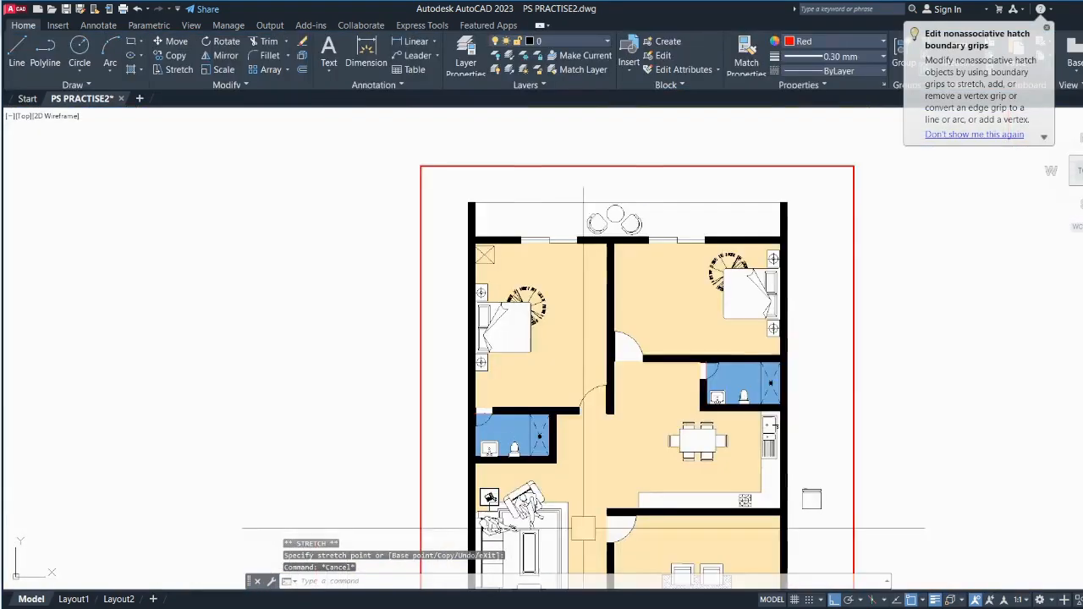
- Move the square appliance block from outside the plan to the open end of the kitchen counter, against the wall
{"action": "scroll", "coordinate": [678, 378], "scroll_direction": "down", "scroll_amount": 2}
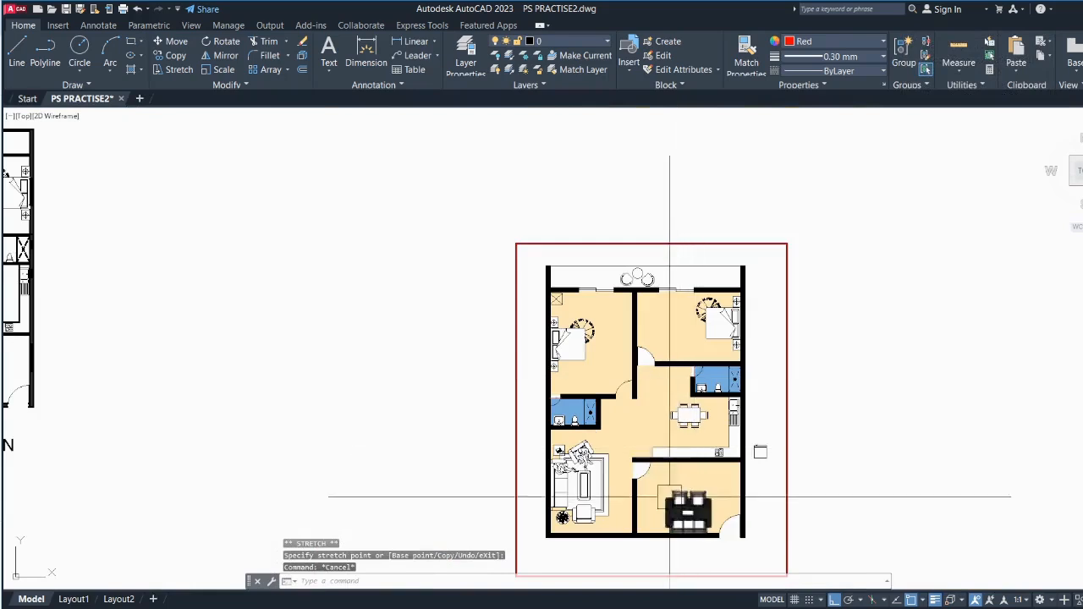
{"action": "scroll", "coordinate": [760, 452], "scroll_direction": "up", "scroll_amount": 4}
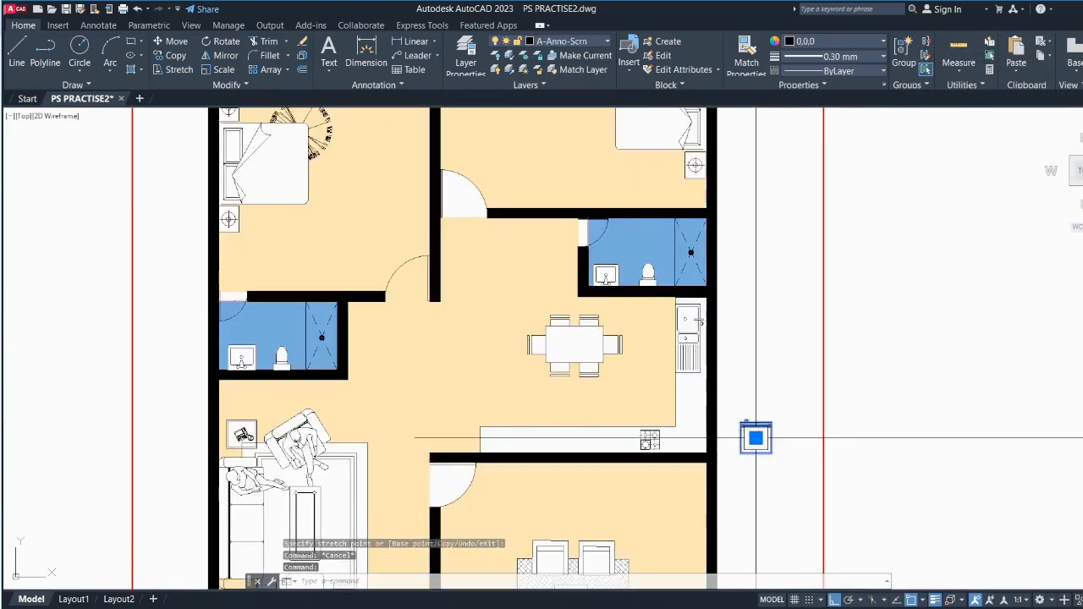
{"action": "scroll", "coordinate": [549, 450], "scroll_direction": "up", "scroll_amount": 6}
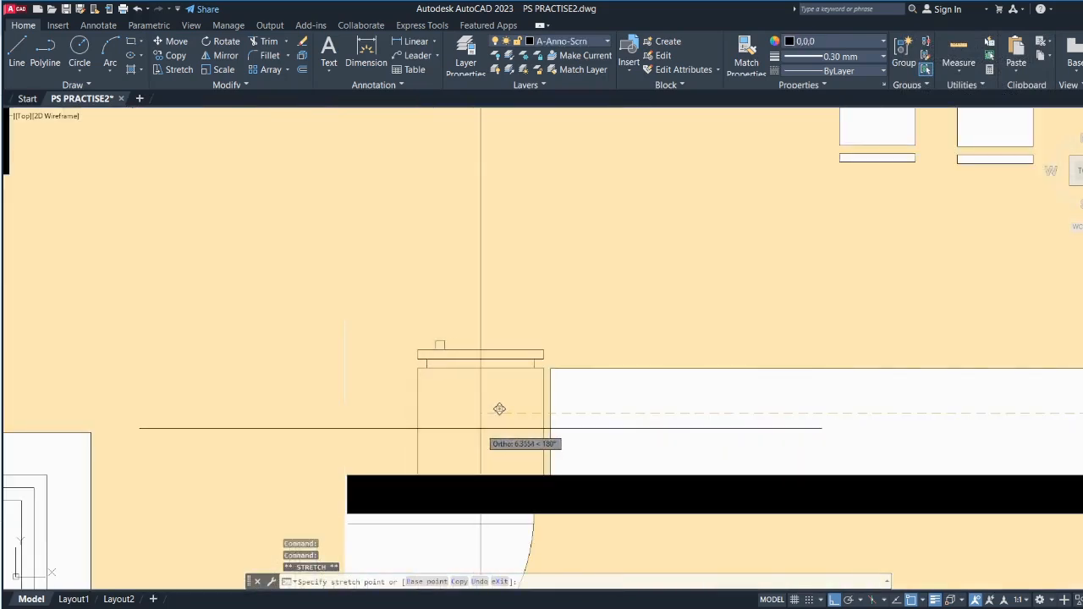
{"action": "key", "text": "Escape"}
- Open the appliance block for editing and hatch its body, neck, door strip and small handle with a solid fill
{"action": "double_click", "coordinate": [486, 373]}
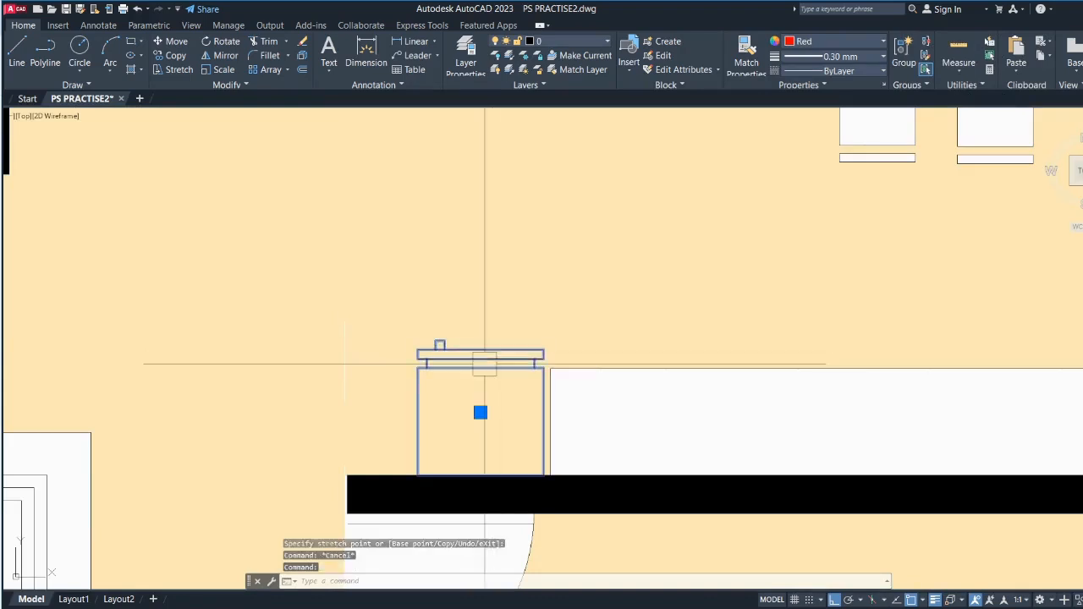
{"action": "left_click", "coordinate": [560, 387]}
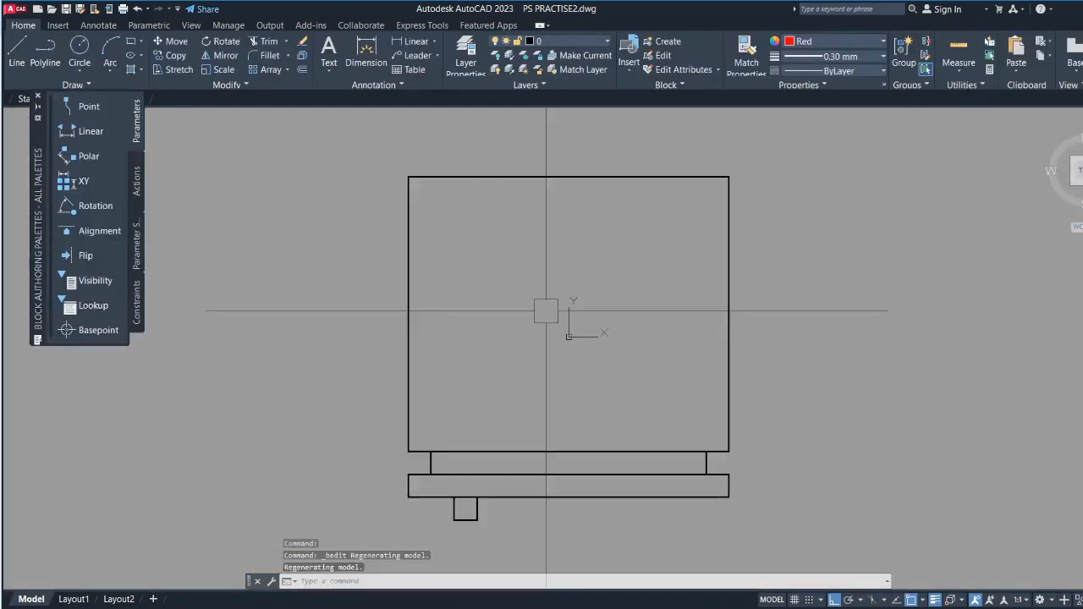
{"action": "type", "text": "h"}
{"action": "key", "text": "Return"}
{"action": "left_click", "coordinate": [549, 317]}
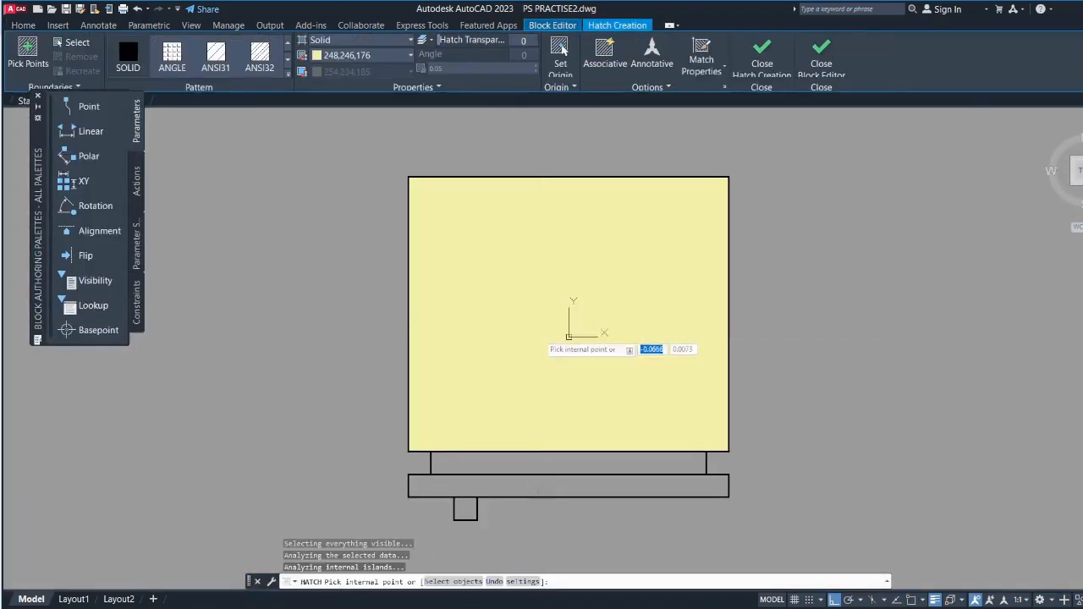
{"action": "left_click", "coordinate": [510, 464]}
{"action": "left_click", "coordinate": [507, 487]}
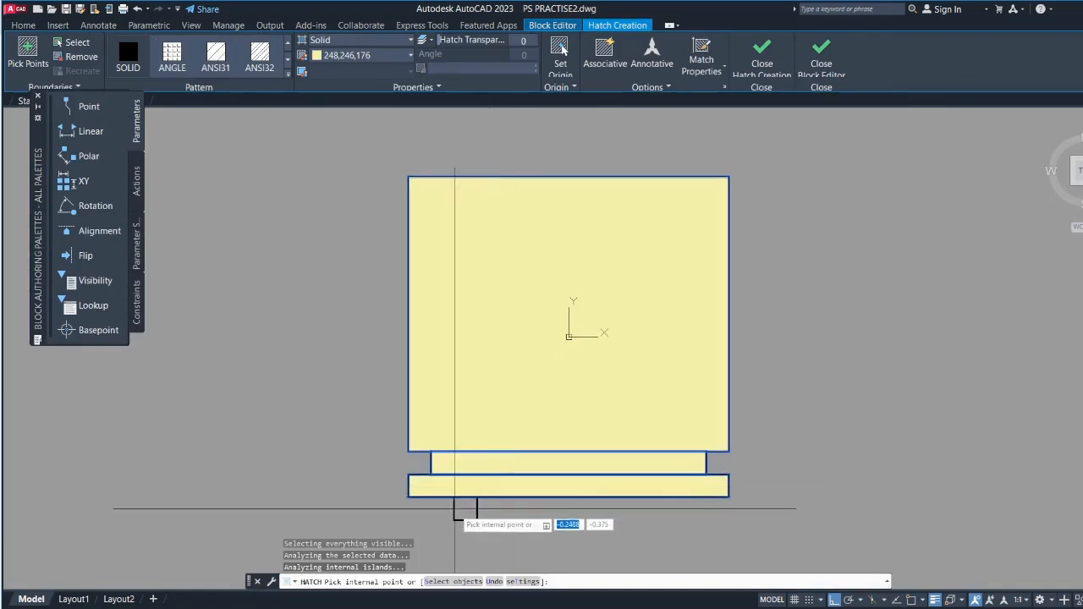
{"action": "key", "text": "Escape"}
- Change the appliance block's hatch color to white (255,255,255)
{"action": "left_click", "coordinate": [544, 319]}
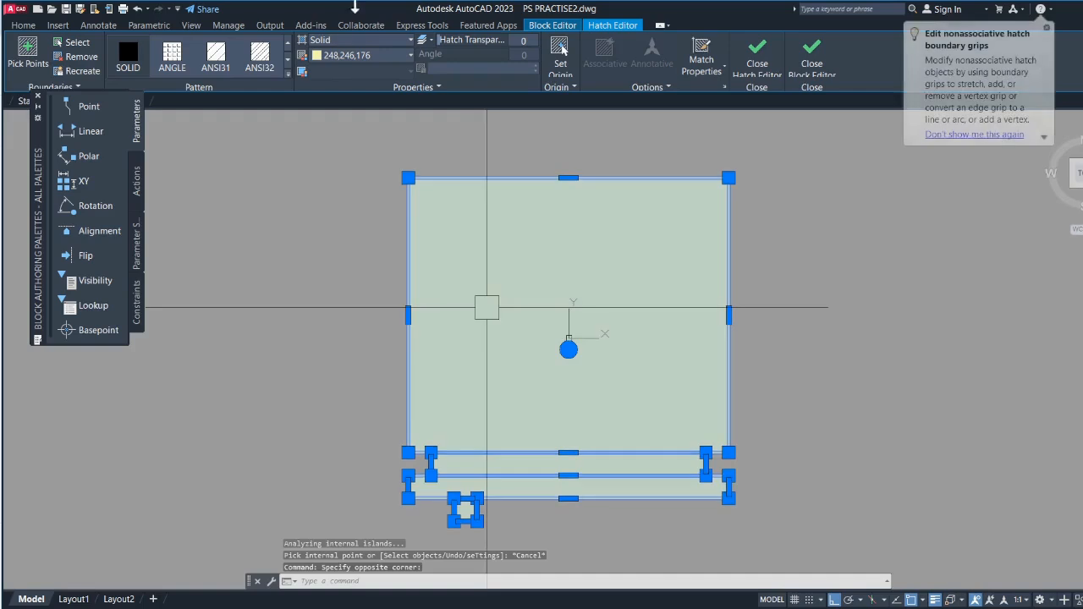
{"action": "left_click", "coordinate": [348, 58]}
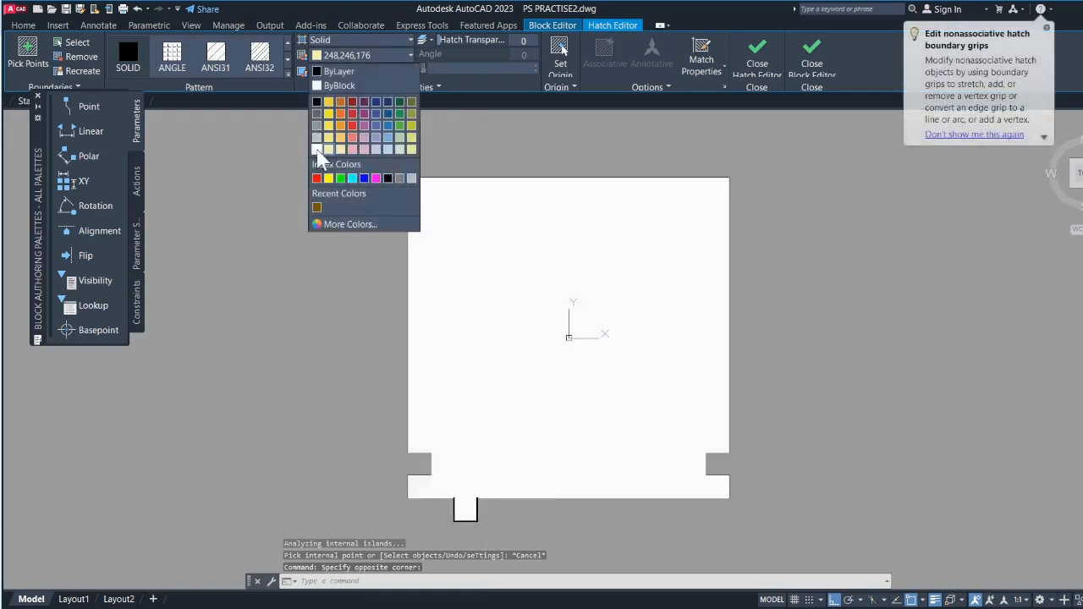
{"action": "left_click", "coordinate": [317, 149]}
{"action": "key", "text": "Escape"}
- Send the appliance's white hatch to the back of the draw order and close the block editor
{"action": "left_click", "coordinate": [538, 359]}
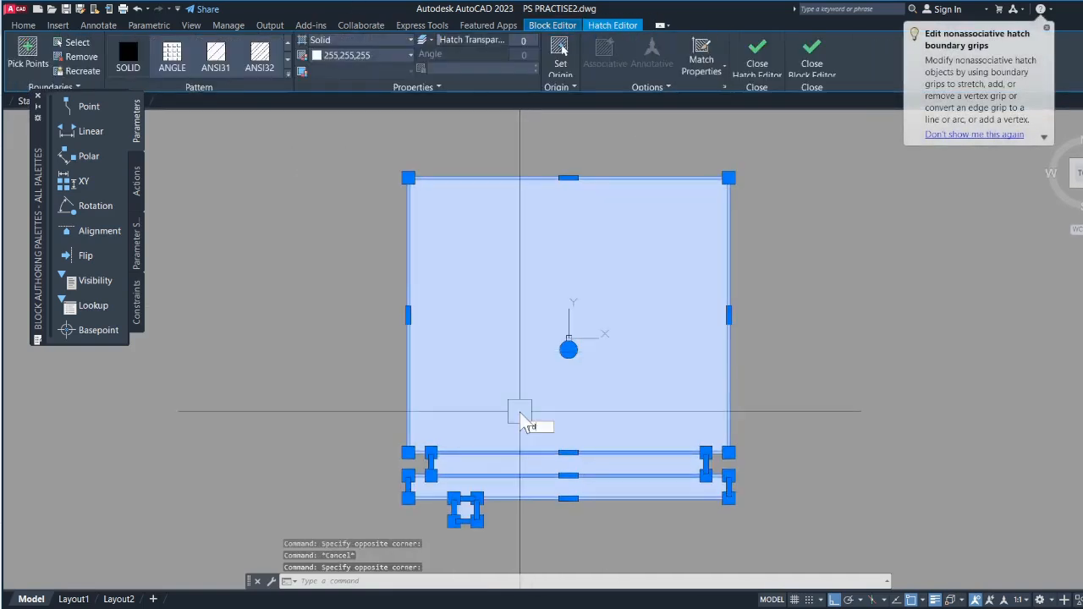
{"action": "type", "text": "DR"}
{"action": "key", "text": "Return"}
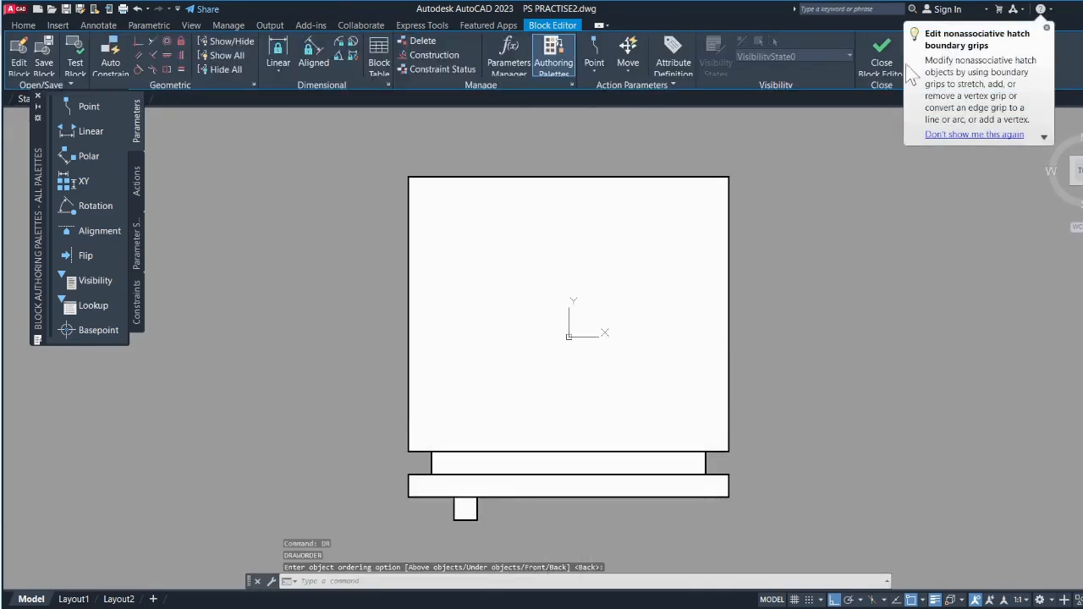
{"action": "left_click", "coordinate": [882, 57]}
{"action": "left_click", "coordinate": [542, 288]}
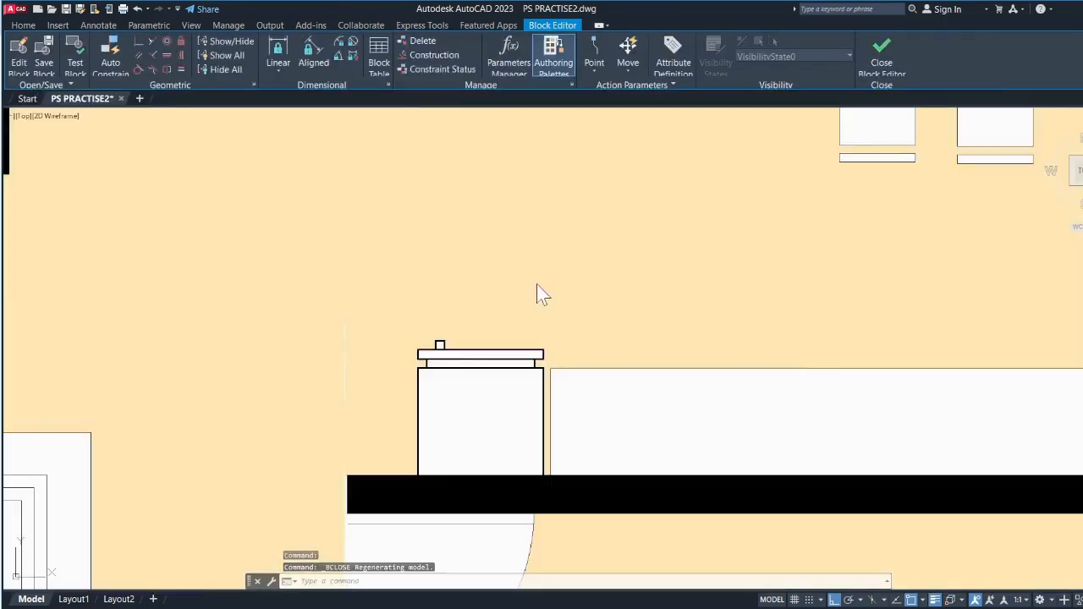
- Add a vertex to the blue hatch of the bathroom above the kitchen, at the doorway's inner wall corner
{"action": "scroll", "coordinate": [600, 502], "scroll_direction": "down", "scroll_amount": 5}
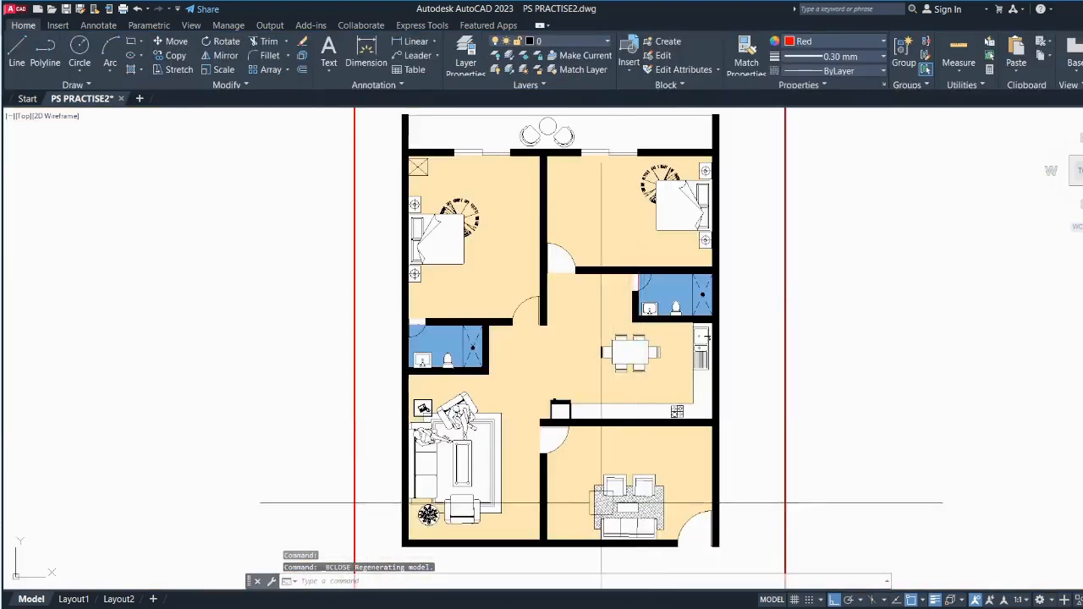
{"action": "scroll", "coordinate": [601, 502], "scroll_direction": "down", "scroll_amount": 2}
{"action": "scroll", "coordinate": [588, 503], "scroll_direction": "up", "scroll_amount": 2}
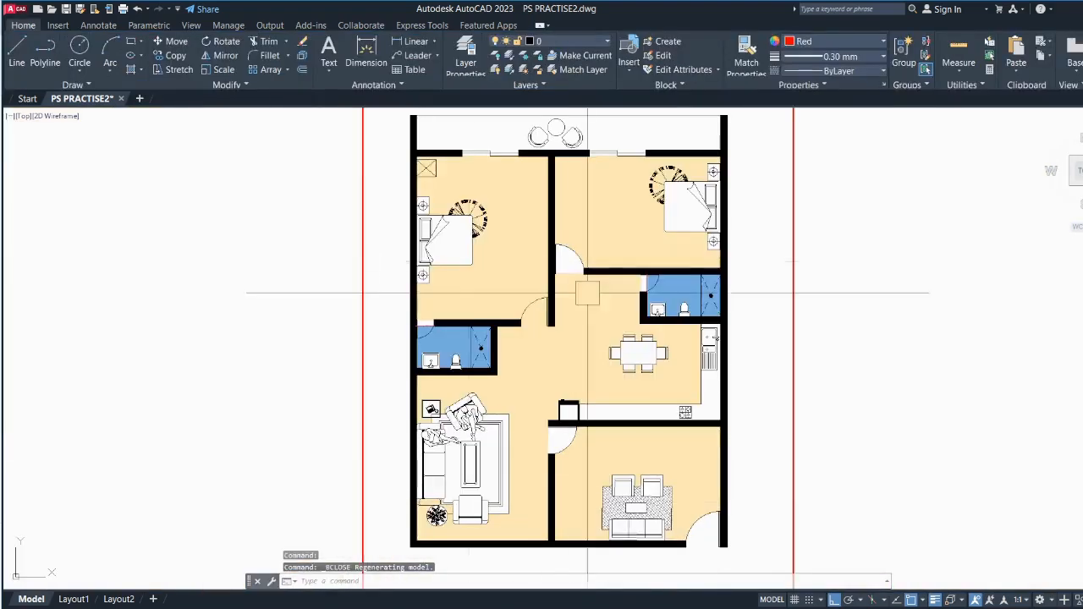
{"action": "scroll", "coordinate": [579, 319], "scroll_direction": "up", "scroll_amount": 6}
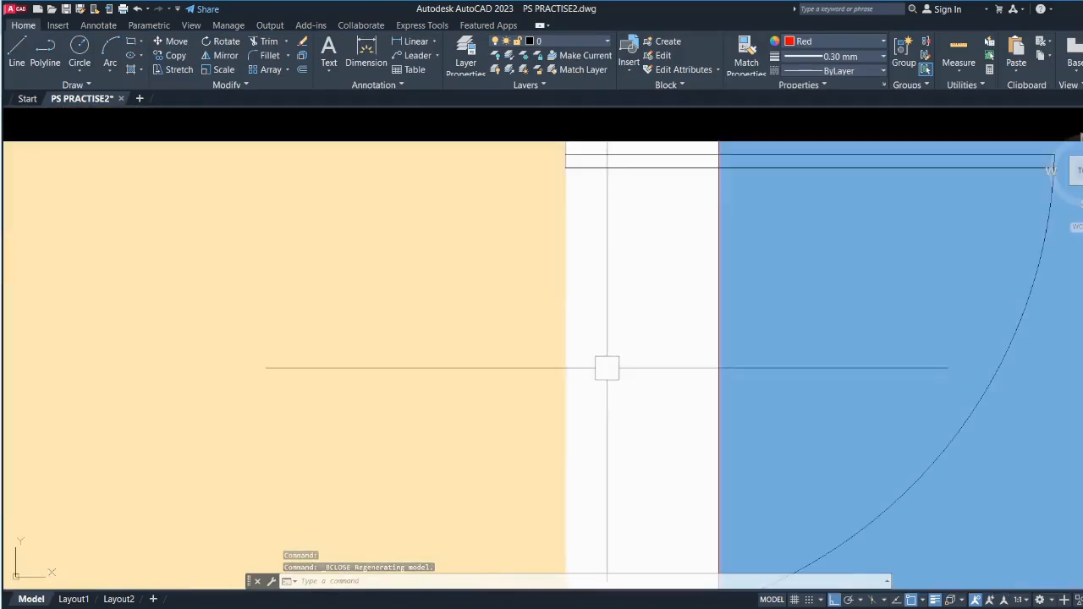
{"action": "scroll", "coordinate": [695, 323], "scroll_direction": "down", "scroll_amount": 4}
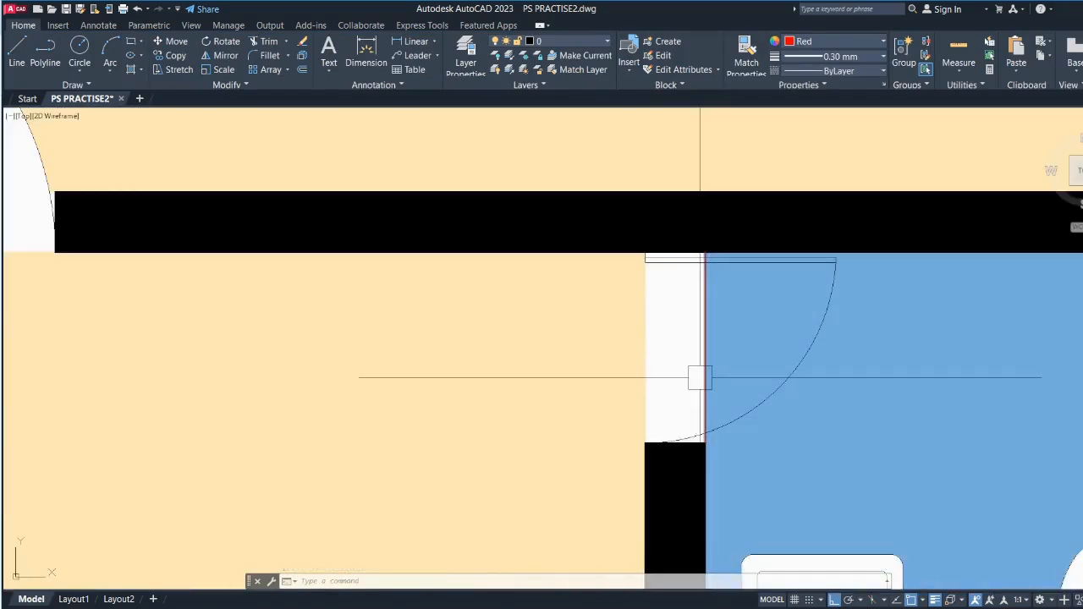
{"action": "left_click", "coordinate": [715, 389]}
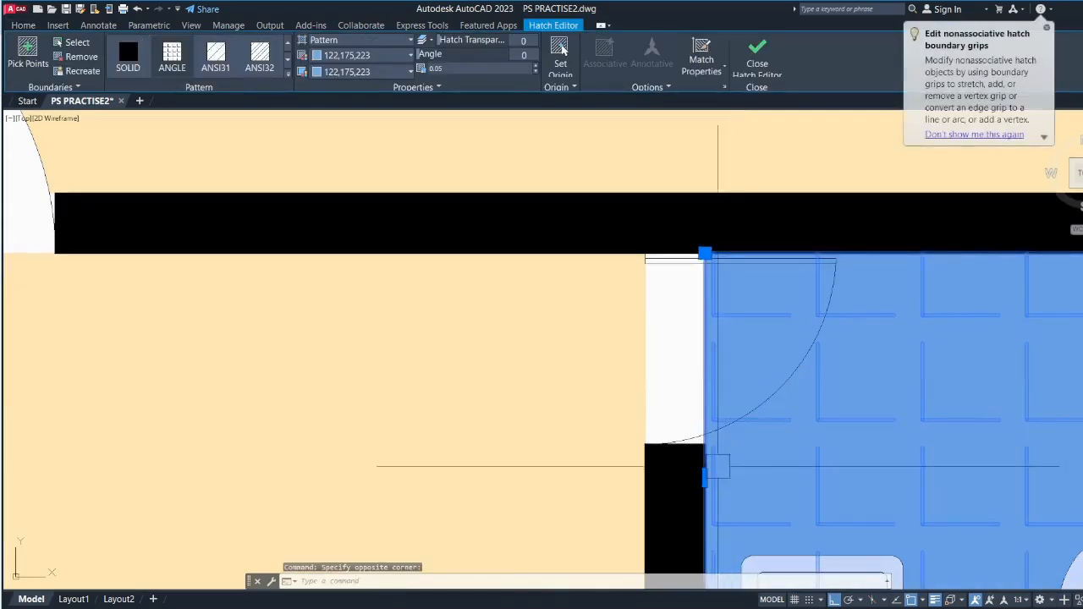
{"action": "scroll", "coordinate": [718, 467], "scroll_direction": "up", "scroll_amount": 2}
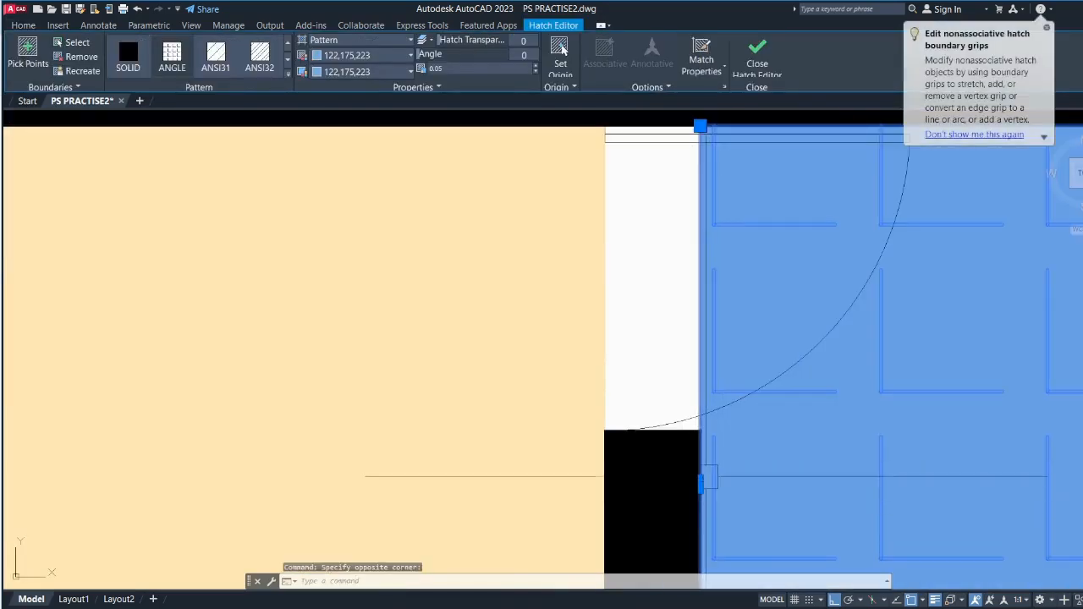
{"action": "mouse_move", "coordinate": [700, 484]}
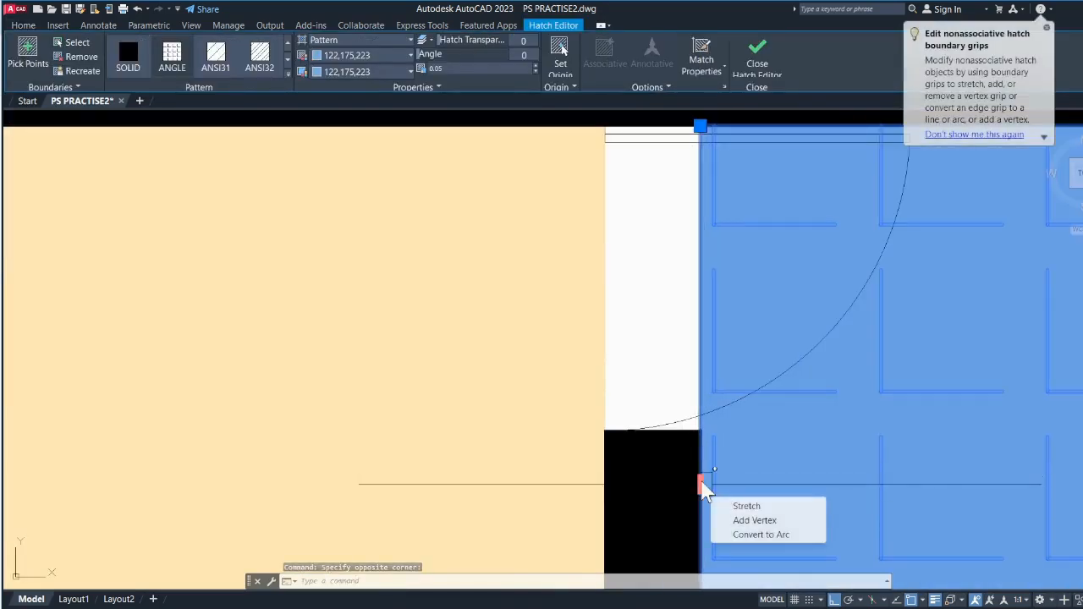
{"action": "left_click", "coordinate": [721, 522]}
{"action": "scroll", "coordinate": [702, 447], "scroll_direction": "up", "scroll_amount": 4}
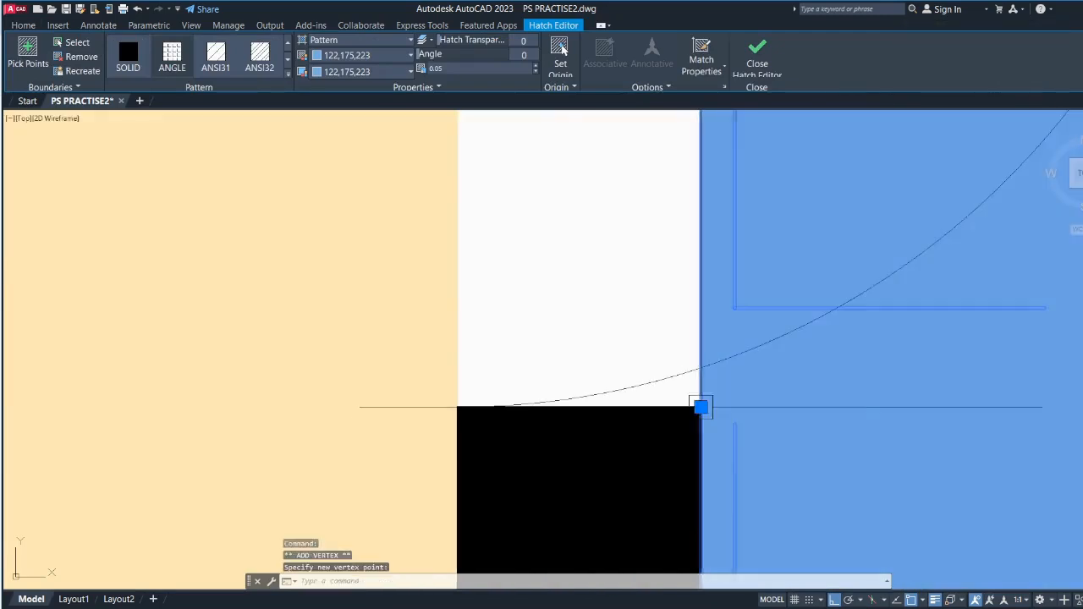
{"action": "scroll", "coordinate": [700, 407], "scroll_direction": "down", "scroll_amount": 5}
- Extend that bathroom hatch across the doorway by adding vertices at the two outer corners of the opening
{"action": "mouse_move", "coordinate": [721, 365]}
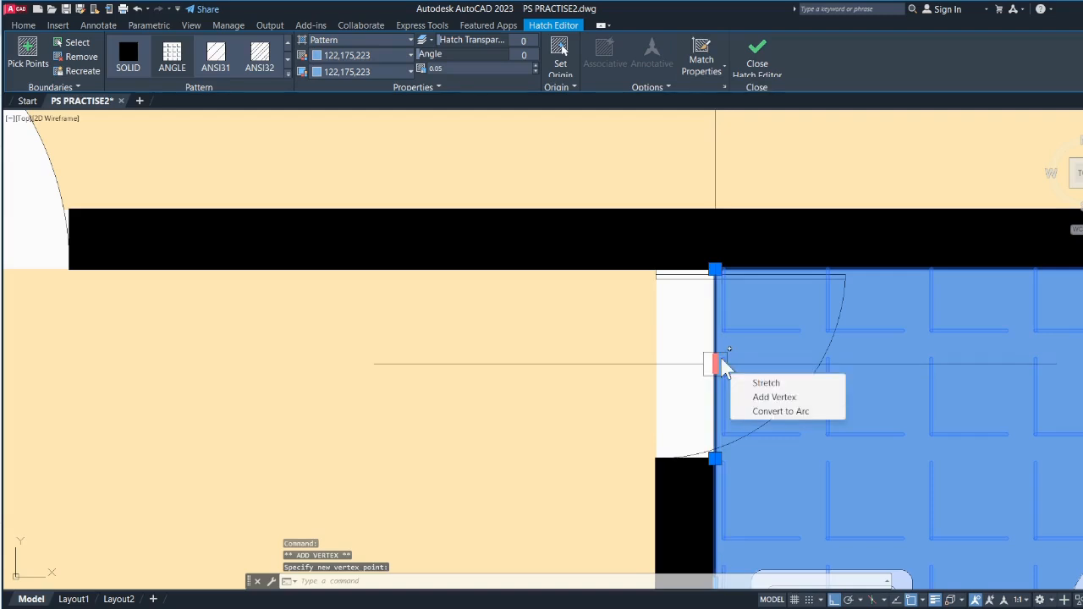
{"action": "left_click", "coordinate": [744, 398]}
{"action": "left_click", "coordinate": [656, 269]}
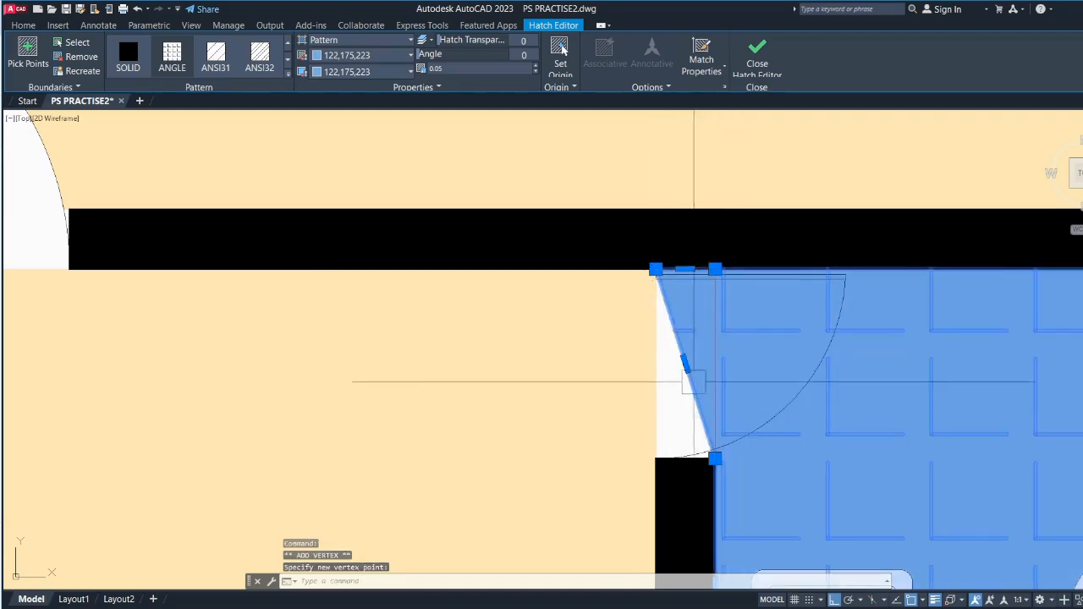
{"action": "mouse_move", "coordinate": [685, 363]}
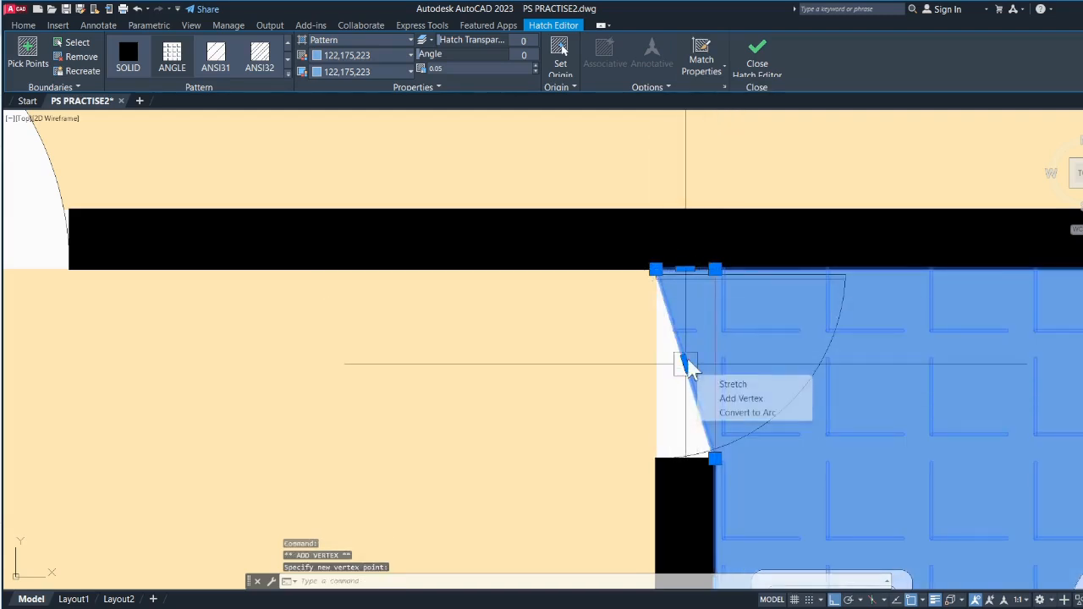
{"action": "left_click", "coordinate": [710, 397]}
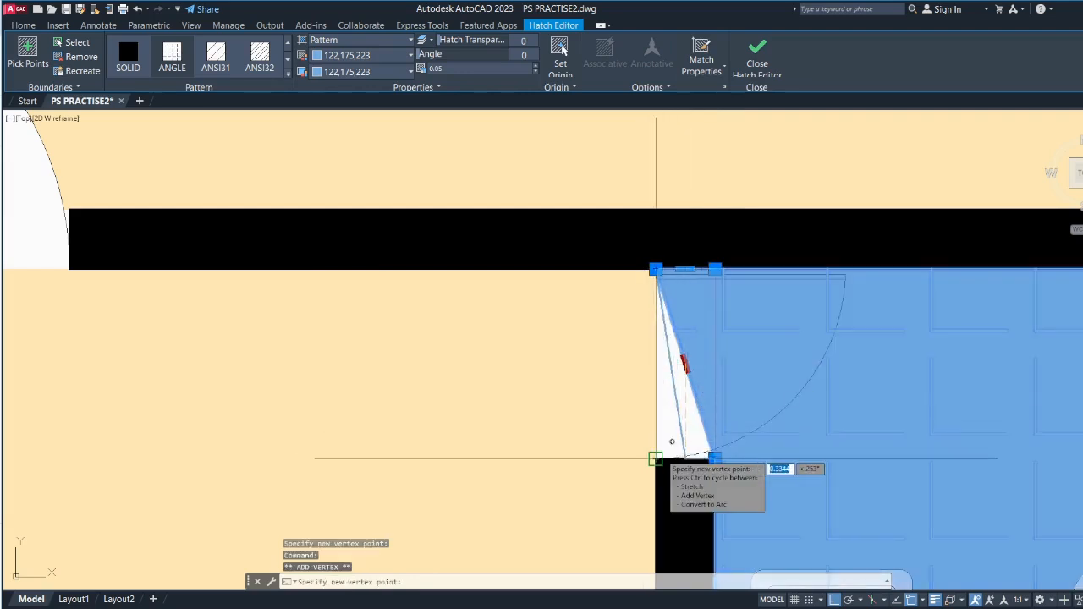
{"action": "key", "text": "Escape"}
{"action": "key", "text": "Escape"}
- Change the bathroom floor hatch to the Solid pattern with color 173,221,247
{"action": "scroll", "coordinate": [671, 441], "scroll_direction": "down", "scroll_amount": 6}
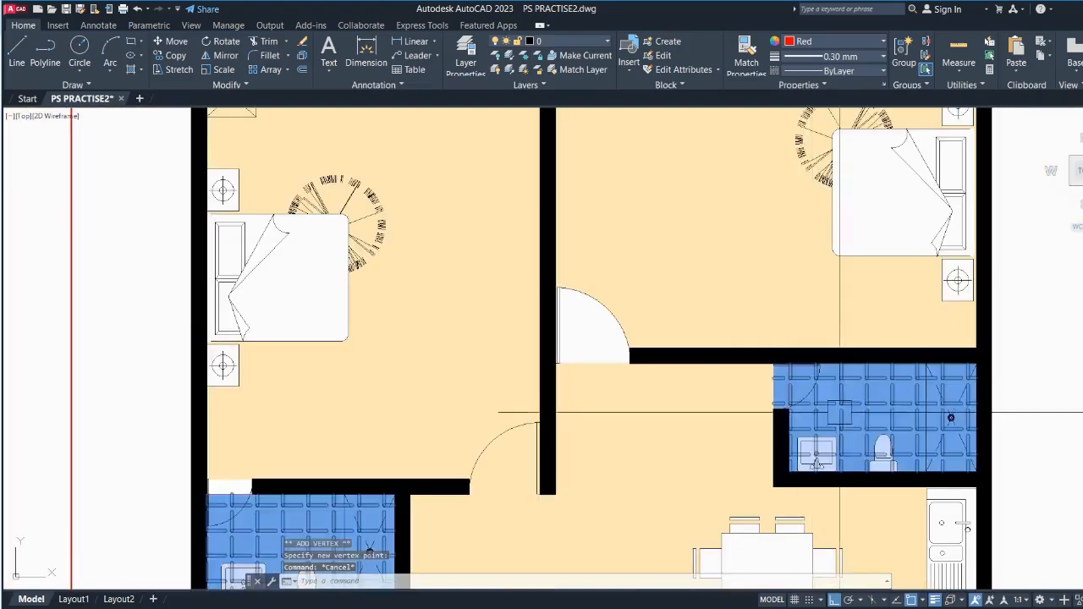
{"action": "left_click", "coordinate": [839, 412]}
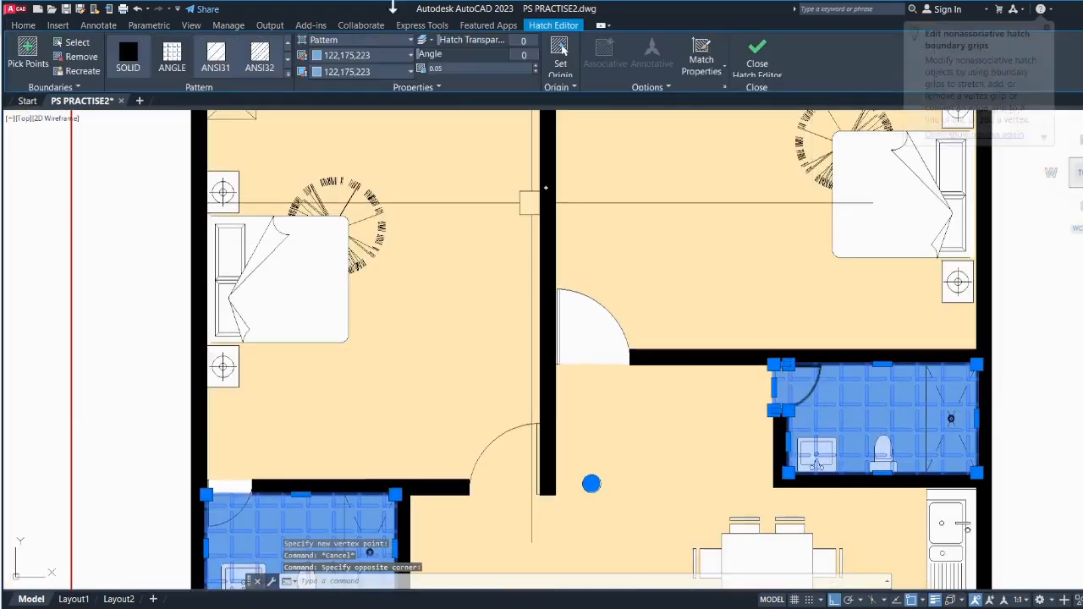
{"action": "left_click", "coordinate": [341, 40]}
{"action": "left_click", "coordinate": [346, 51]}
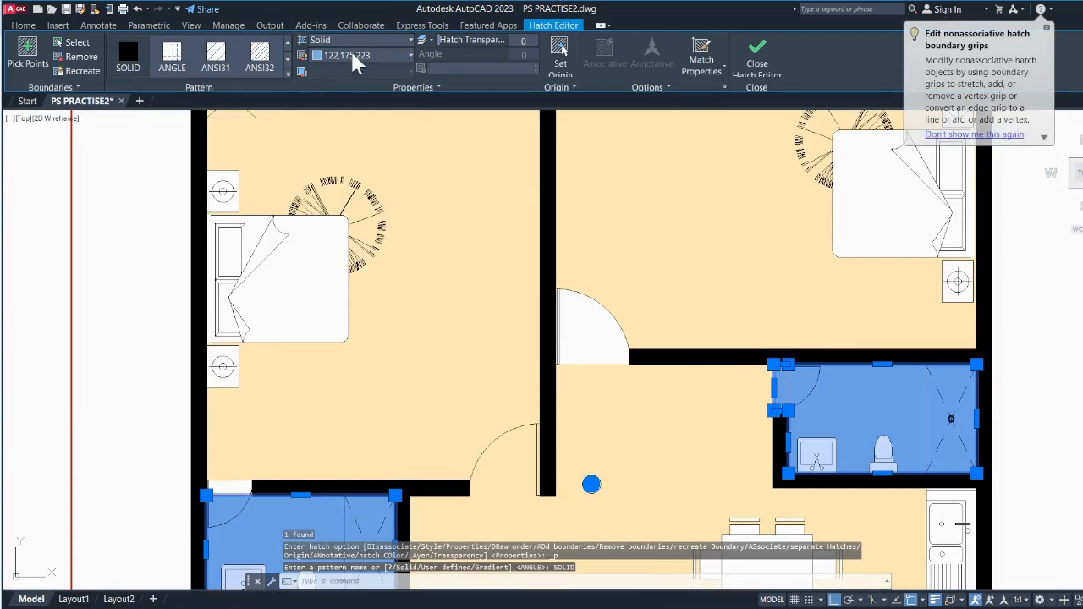
{"action": "left_click", "coordinate": [352, 55]}
{"action": "key", "text": "Escape"}
{"action": "key", "text": "Escape"}
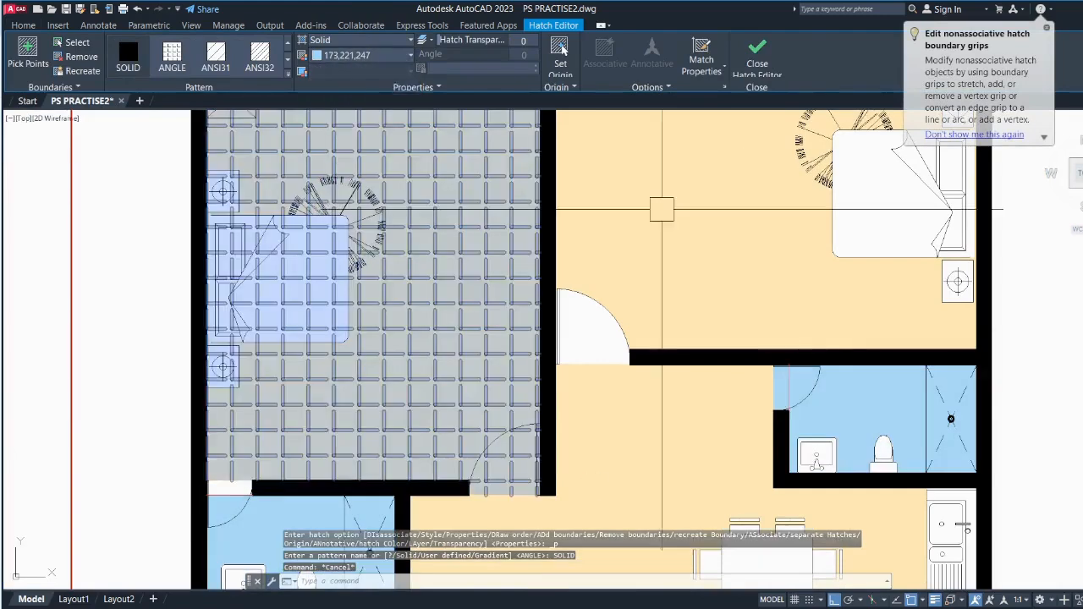
- Add vertices to the left bathroom's hatch at the inner and outer corners of the wall end beside its doorway
{"action": "scroll", "coordinate": [737, 398], "scroll_direction": "down", "scroll_amount": 4}
{"action": "scroll", "coordinate": [657, 483], "scroll_direction": "down", "scroll_amount": 2}
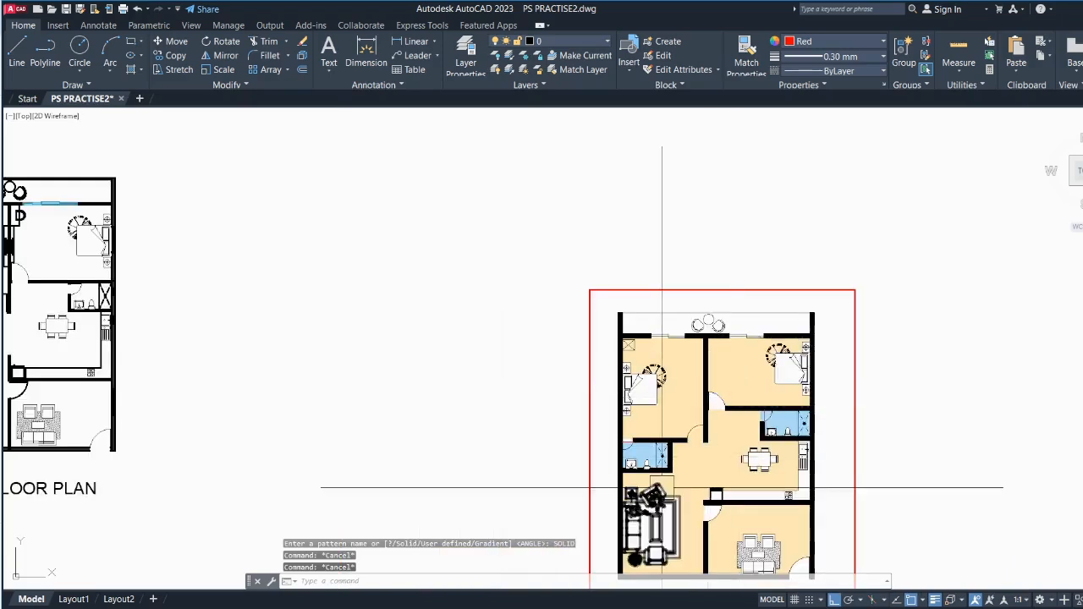
{"action": "scroll", "coordinate": [655, 474], "scroll_direction": "up", "scroll_amount": 10}
{"action": "left_click", "coordinate": [654, 471]}
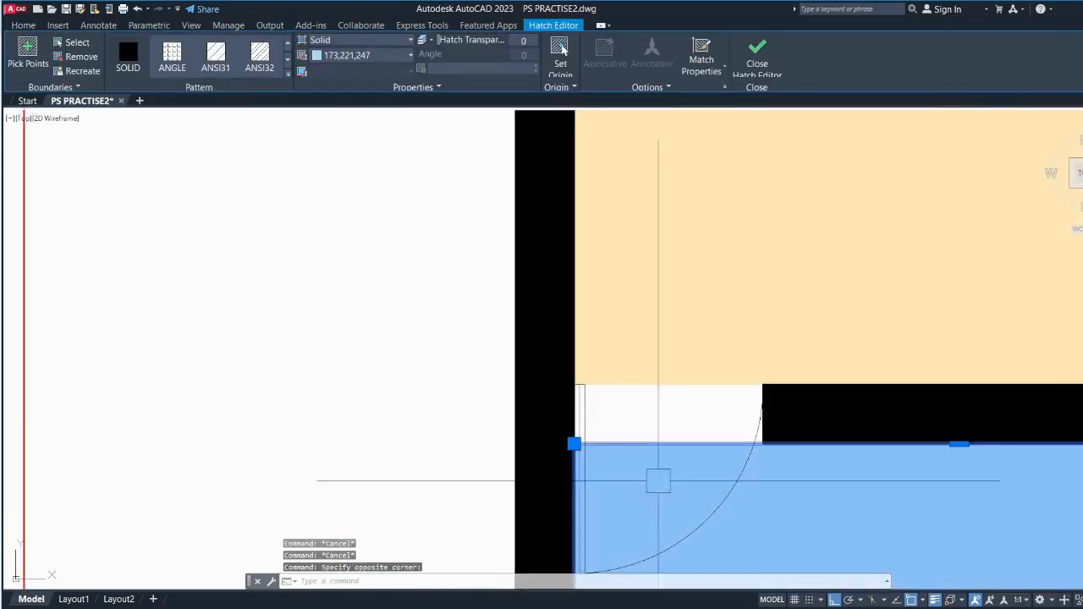
{"action": "mouse_move", "coordinate": [959, 447]}
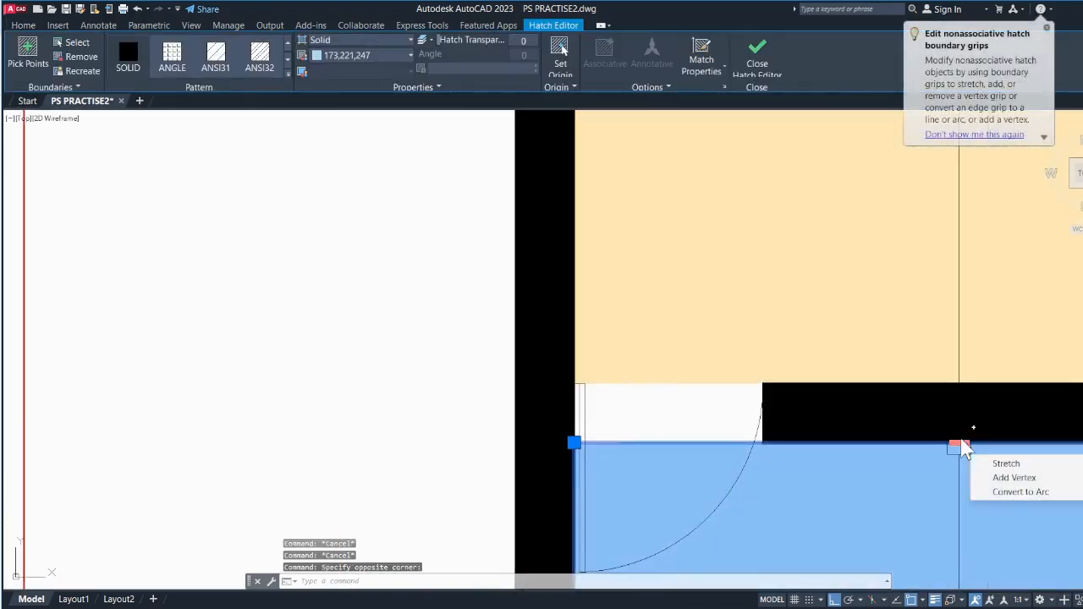
{"action": "left_click", "coordinate": [1002, 478]}
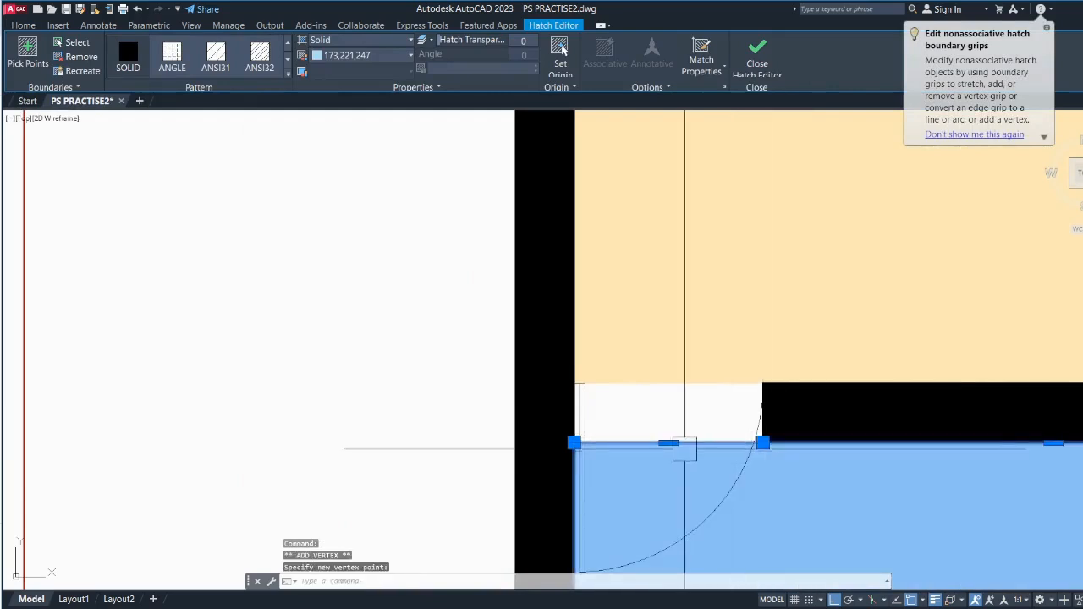
{"action": "left_click", "coordinate": [668, 441]}
{"action": "mouse_move", "coordinate": [668, 442]}
{"action": "left_click", "coordinate": [715, 478]}
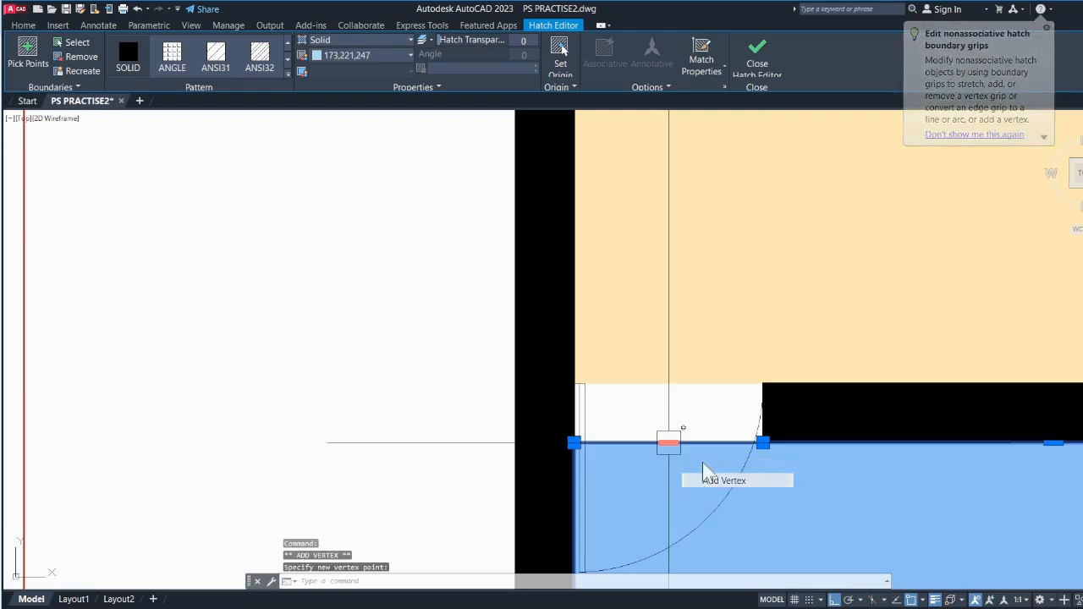
{"action": "left_click", "coordinate": [763, 384]}
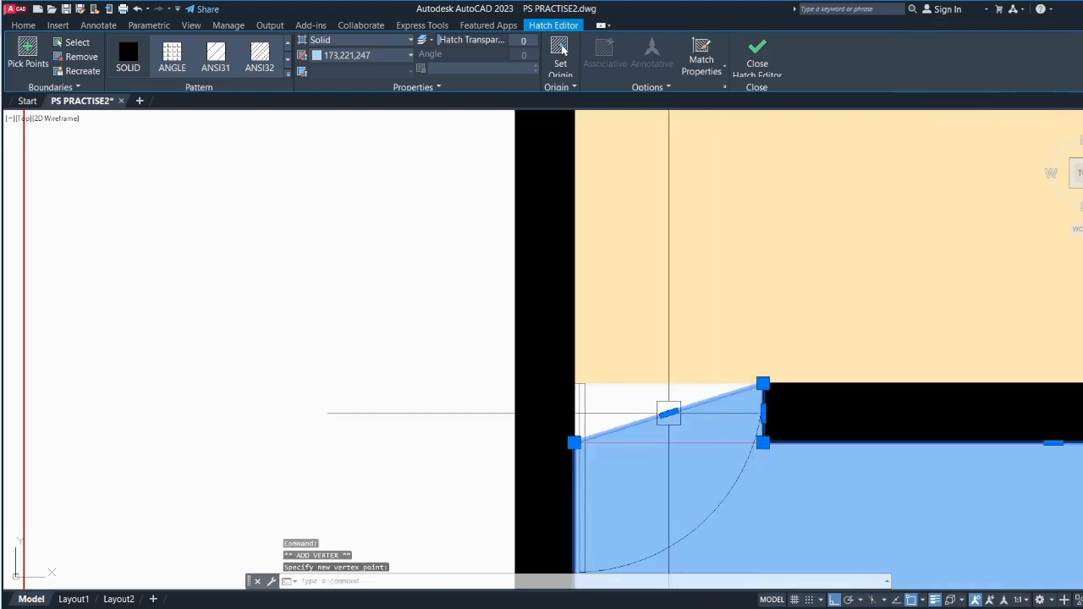
- Extend the left bathroom's hatch to the doorway's remaining outer corner to fill the opening
{"action": "left_click", "coordinate": [716, 441]}
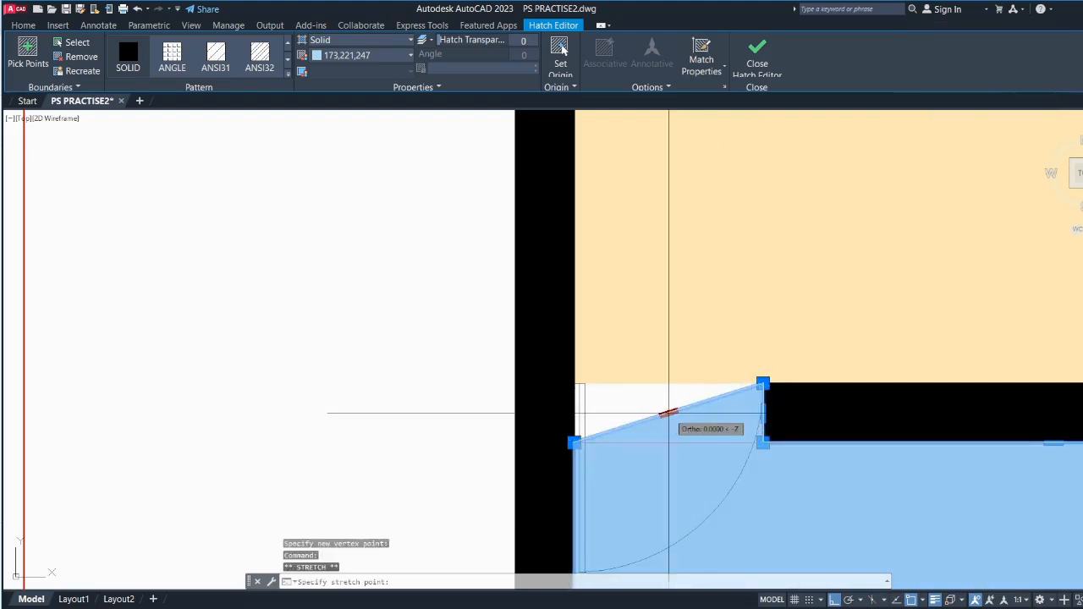
{"action": "key", "text": "Escape"}
{"action": "mouse_move", "coordinate": [670, 416]}
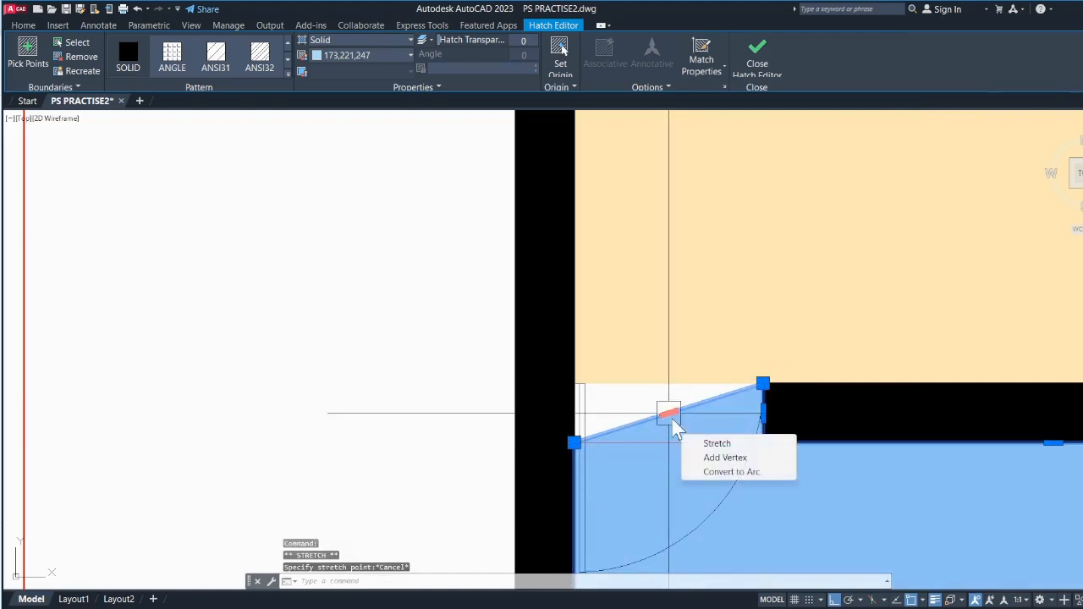
{"action": "left_click", "coordinate": [692, 472]}
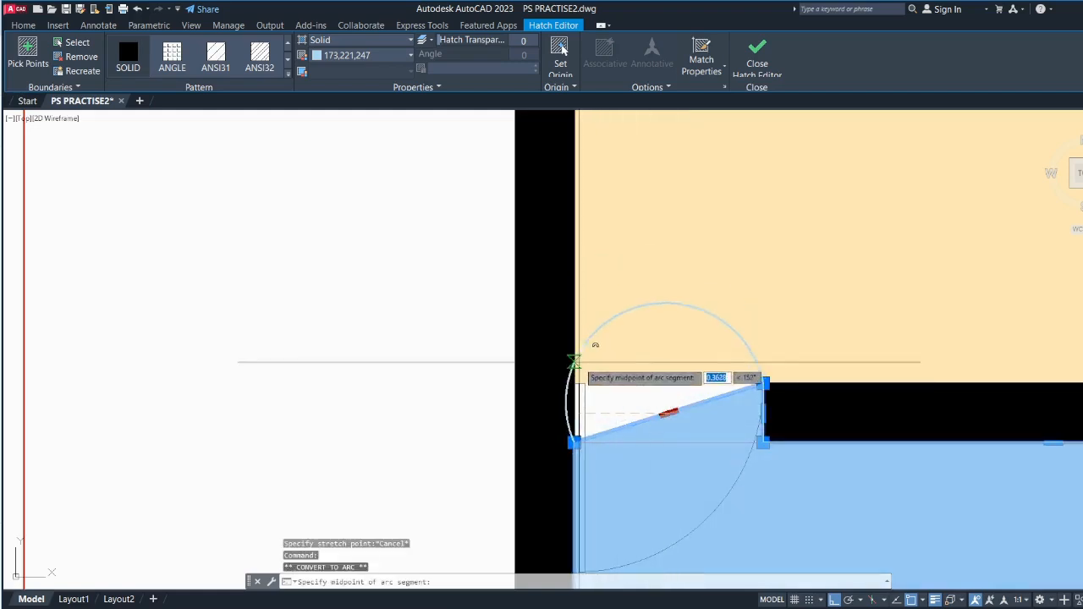
{"action": "key", "text": "Escape"}
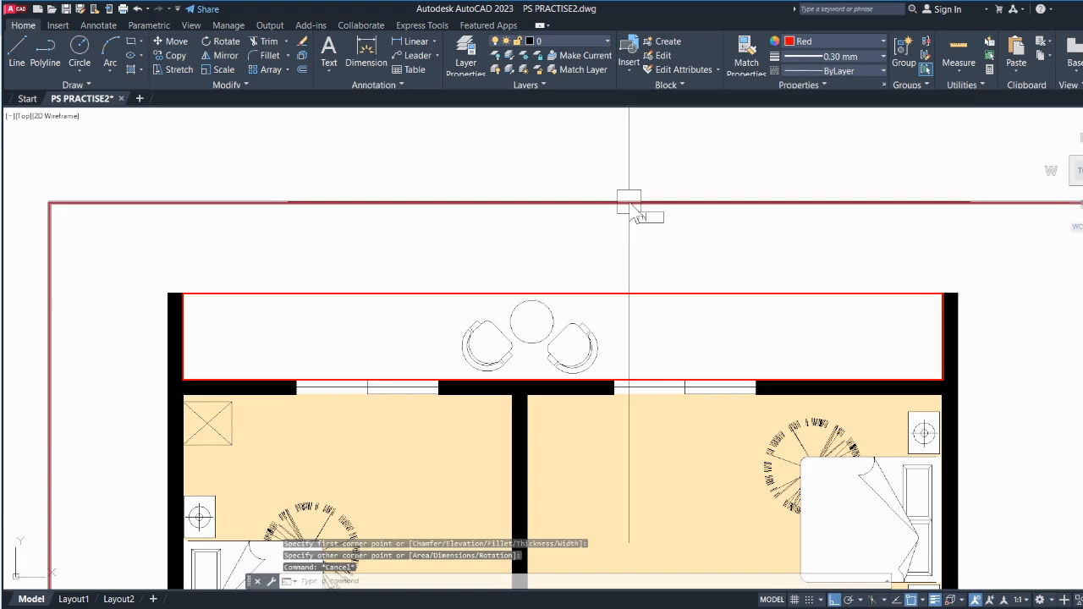
- Hatch the balcony floor inside its red rectangular boundary with the Solid pattern
{"action": "type", "text": "h"}
{"action": "key", "text": "Return"}
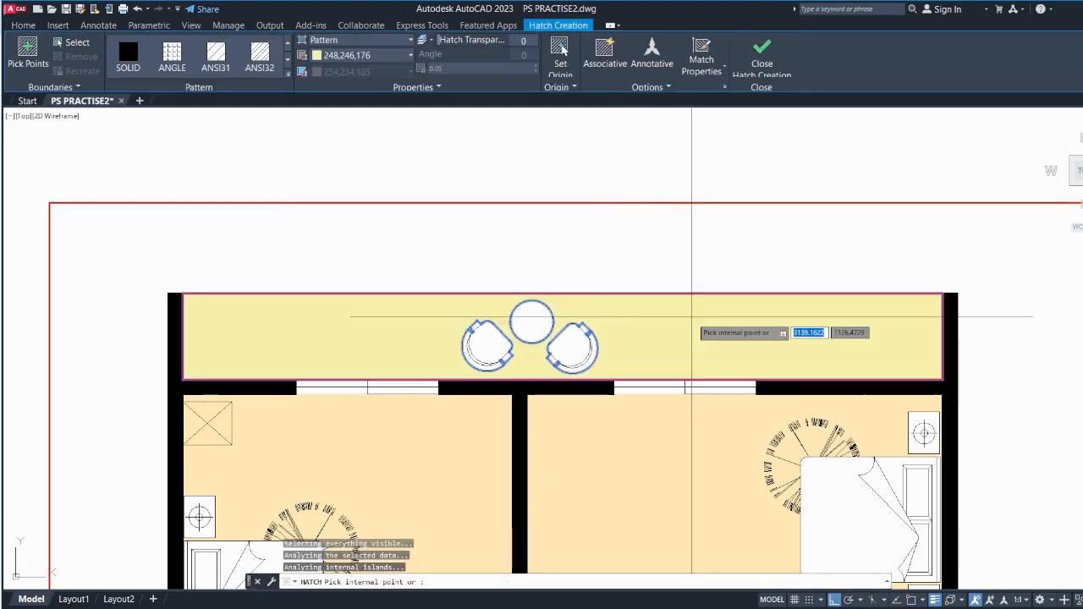
{"action": "left_click", "coordinate": [692, 317]}
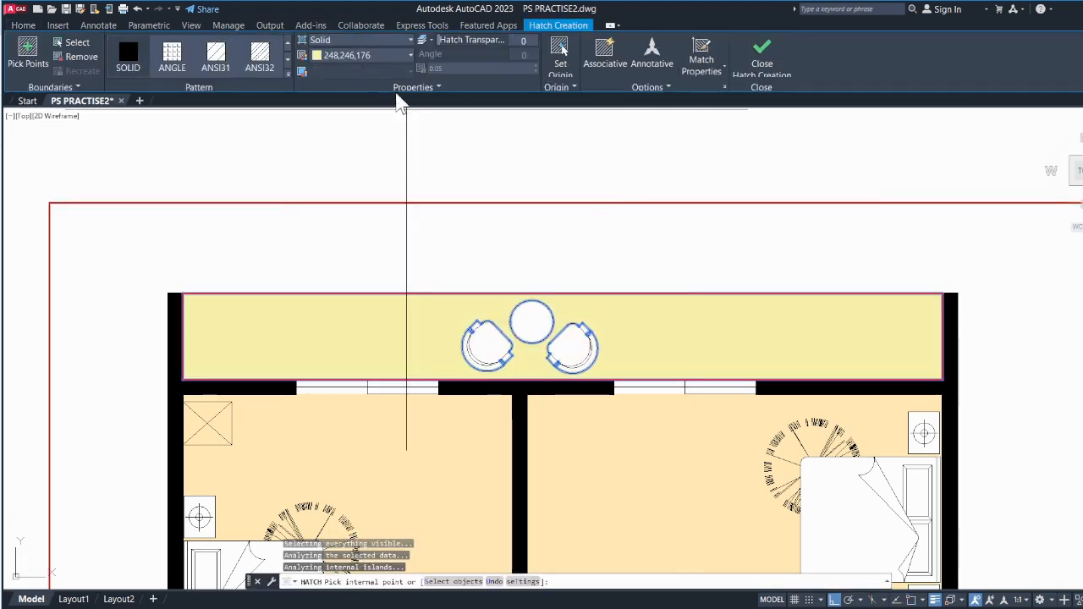
{"action": "left_click", "coordinate": [761, 52]}
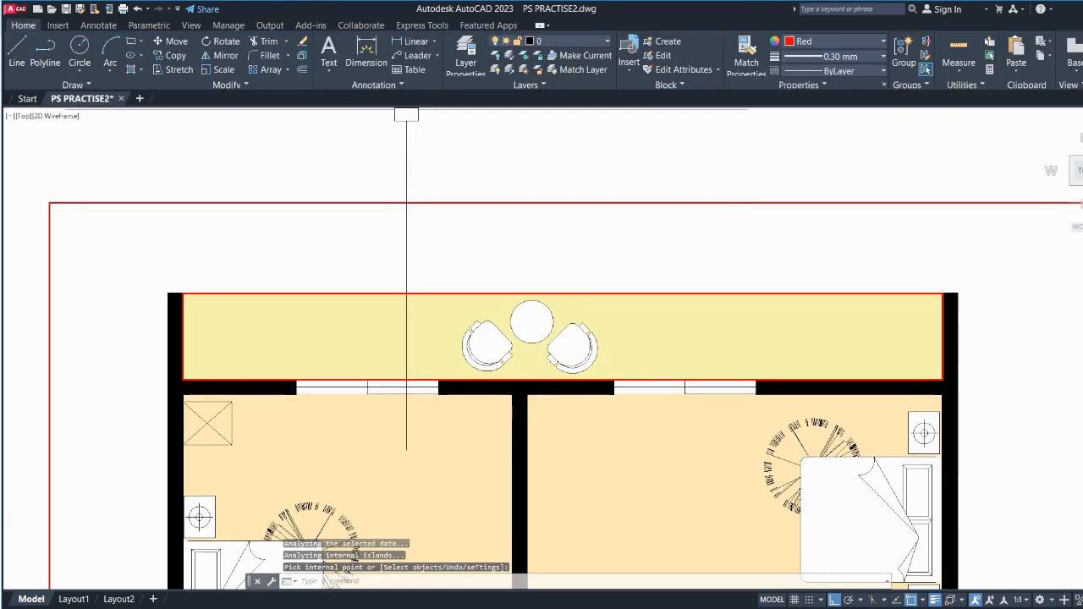
- Change the balcony hatch color to 173,221,247 and erase the red boundary rectangle around it
{"action": "left_click", "coordinate": [733, 344]}
{"action": "left_click", "coordinate": [366, 55]}
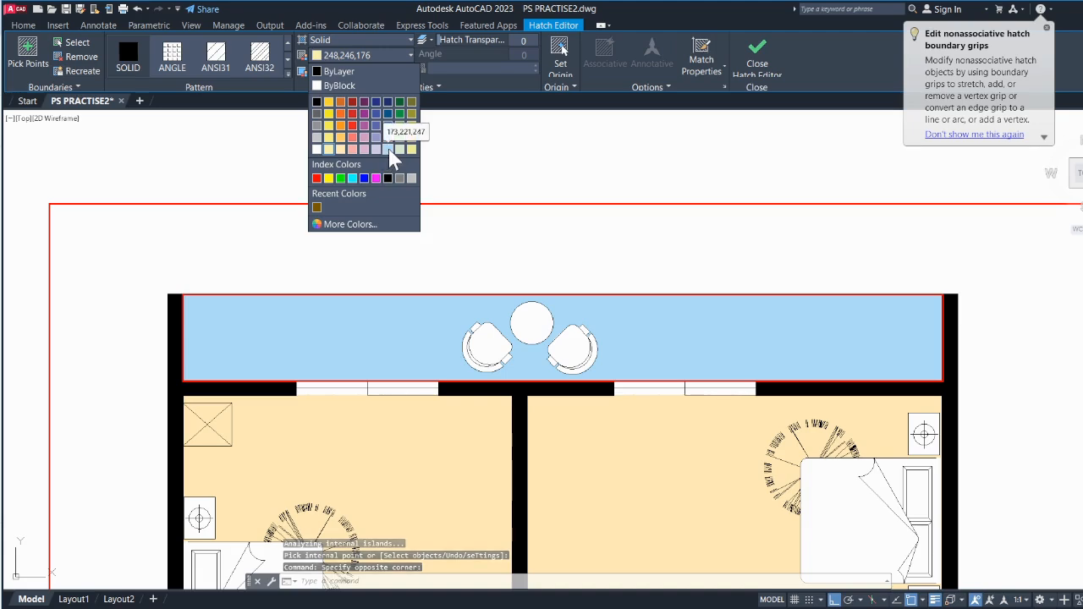
{"action": "left_click", "coordinate": [390, 150]}
{"action": "key", "text": "Escape"}
{"action": "left_click", "coordinate": [748, 292]}
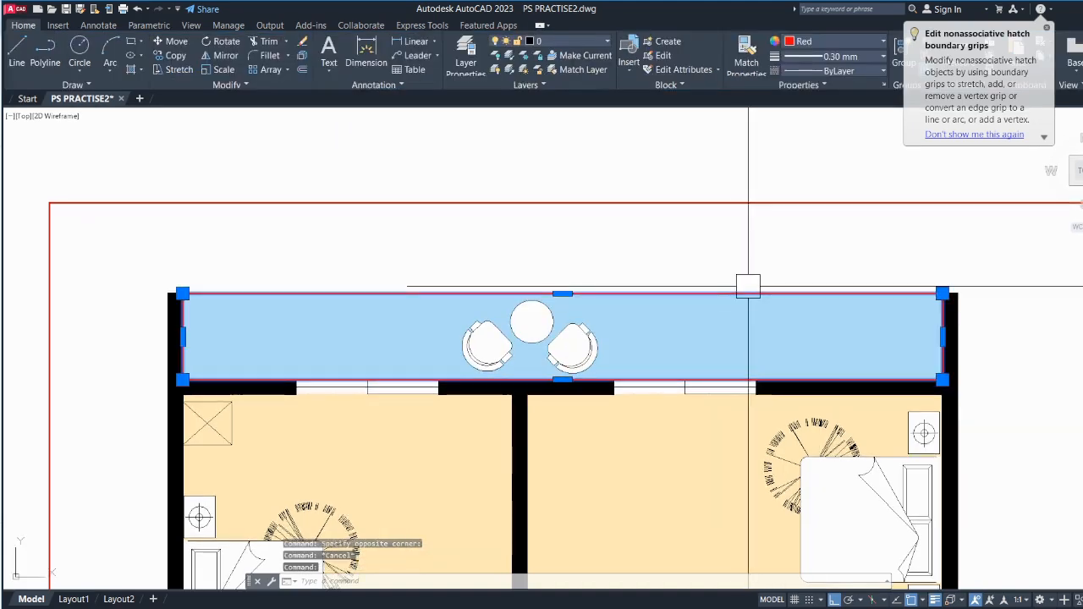
{"action": "key", "text": "Delete"}
- Send the balcony's light blue hatch to the back of the draw order
{"action": "scroll", "coordinate": [698, 372], "scroll_direction": "down", "scroll_amount": 4}
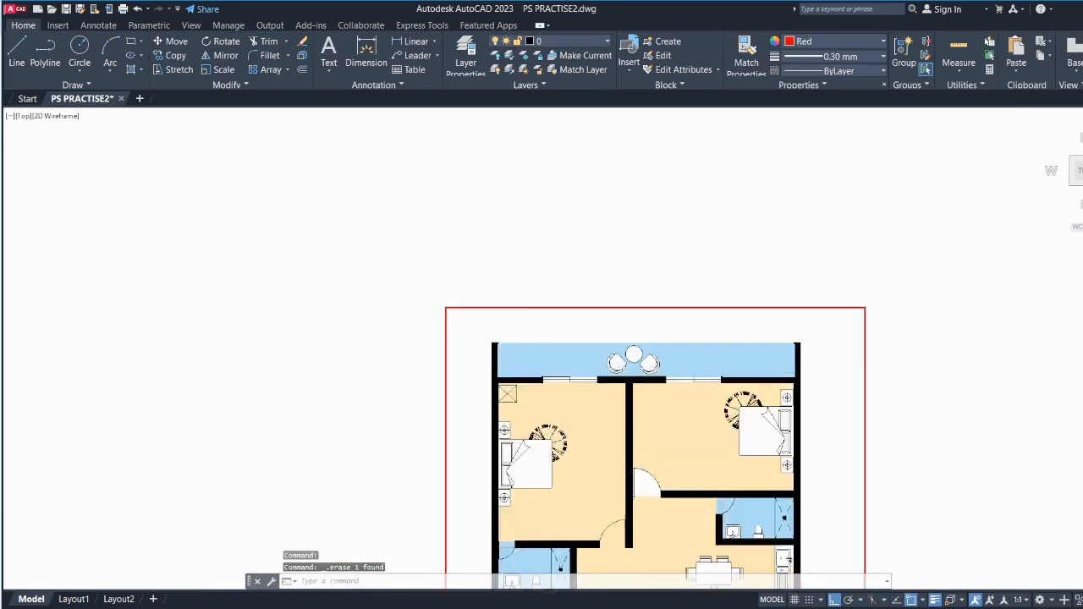
{"action": "scroll", "coordinate": [691, 371], "scroll_direction": "up", "scroll_amount": 2}
{"action": "left_click", "coordinate": [703, 363]}
{"action": "type", "text": "dr"}
{"action": "key", "text": "Return"}
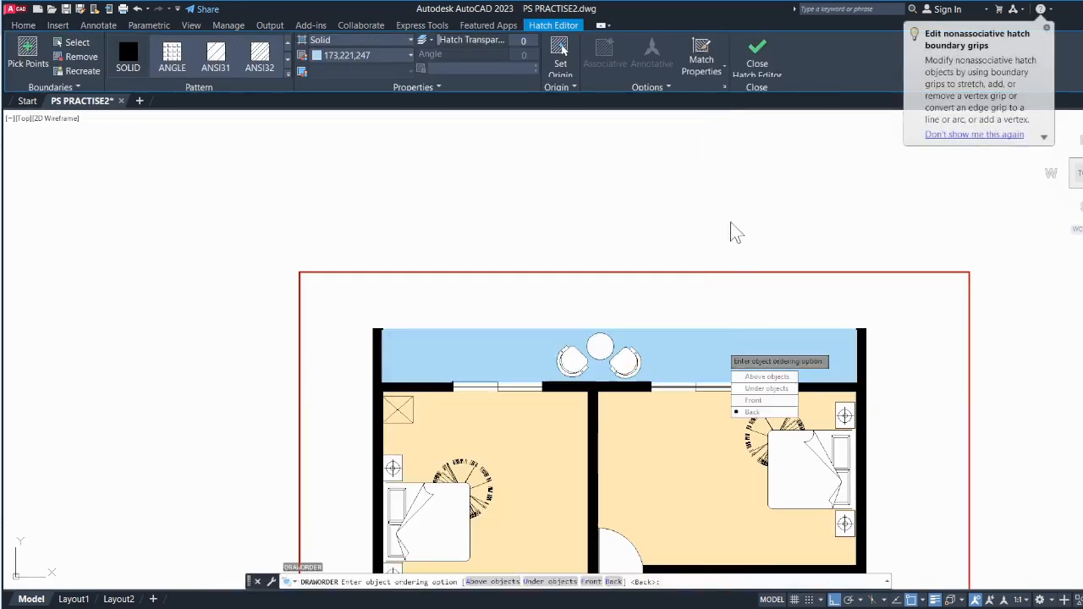
{"action": "key", "text": "Return"}
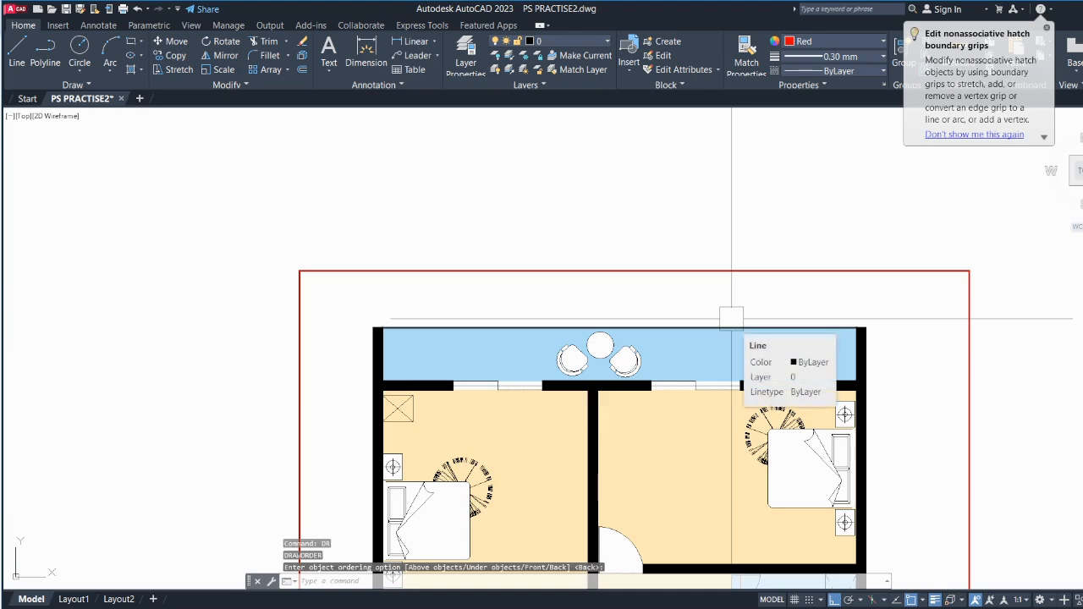
{"action": "scroll", "coordinate": [719, 320], "scroll_direction": "down", "scroll_amount": 4}
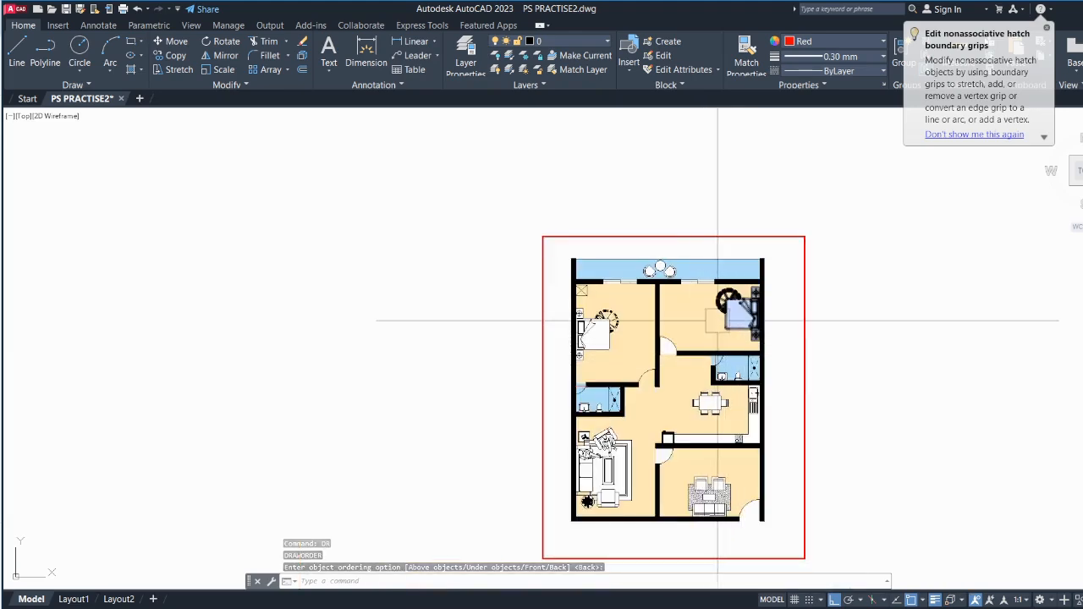
- Change the pattern of the floor hatch covering the living room, hallway and lower-right sitting room from Angle to Solid
{"action": "scroll", "coordinate": [719, 320], "scroll_direction": "up", "scroll_amount": 4}
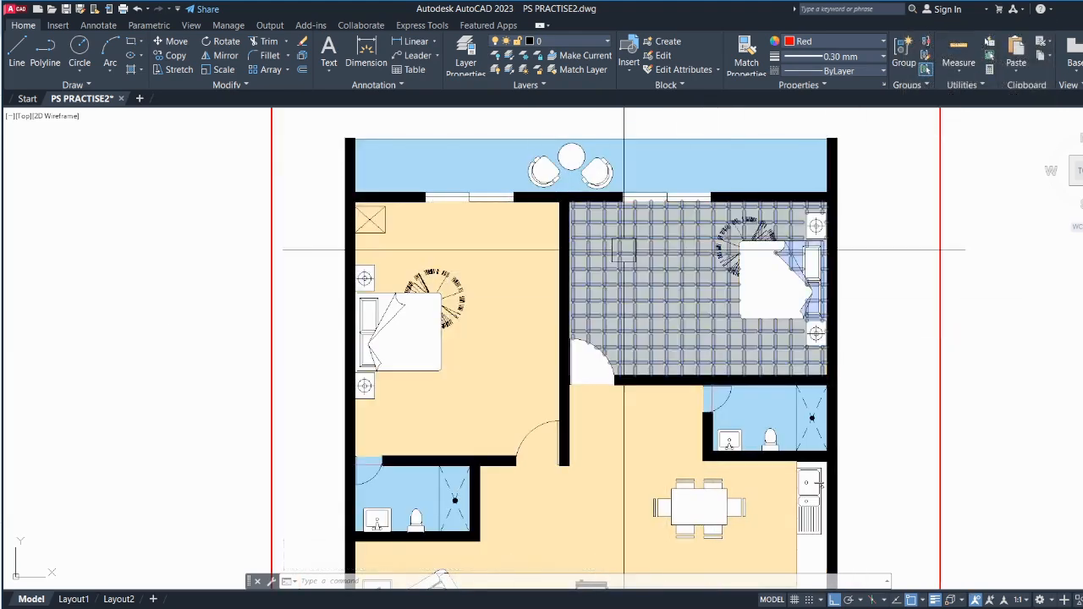
{"action": "scroll", "coordinate": [623, 249], "scroll_direction": "down", "scroll_amount": 2}
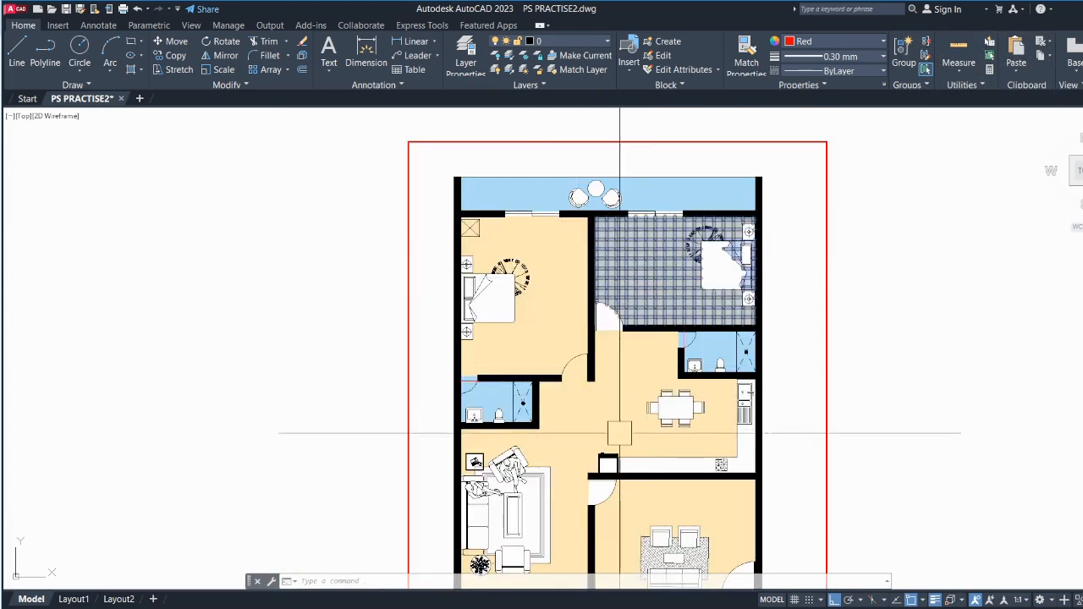
{"action": "scroll", "coordinate": [608, 317], "scroll_direction": "down", "scroll_amount": 2}
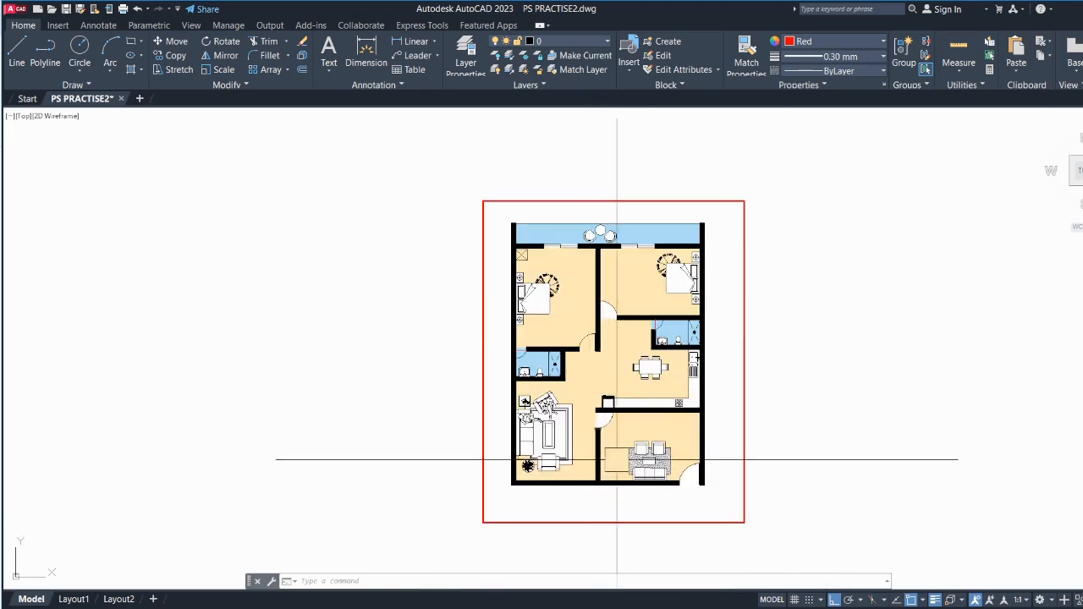
{"action": "scroll", "coordinate": [617, 460], "scroll_direction": "up", "scroll_amount": 4}
{"action": "scroll", "coordinate": [564, 460], "scroll_direction": "down", "scroll_amount": 4}
{"action": "scroll", "coordinate": [568, 382], "scroll_direction": "up", "scroll_amount": 6}
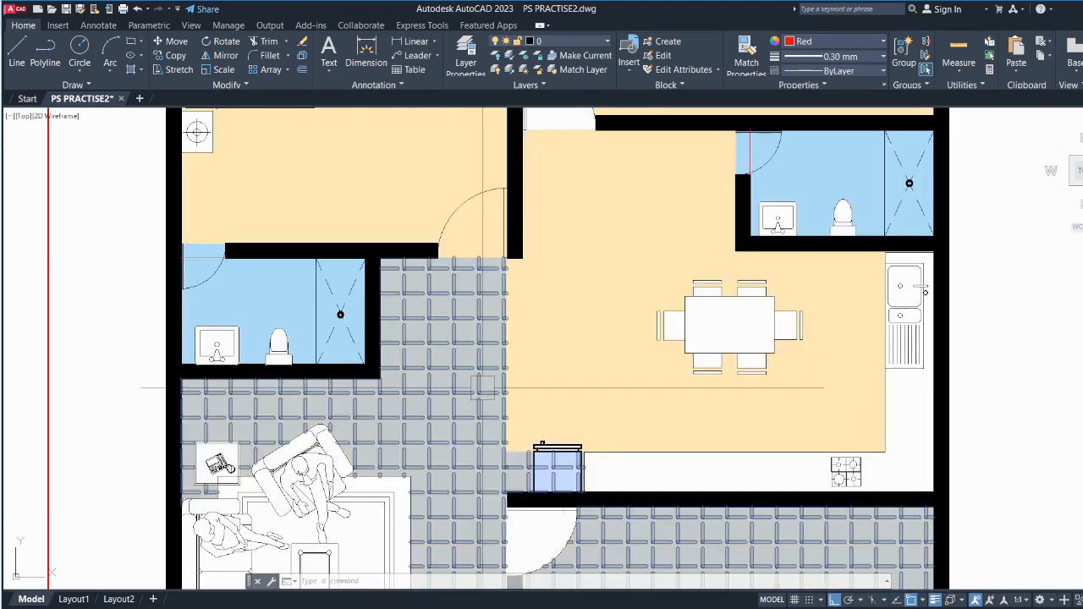
{"action": "left_click", "coordinate": [482, 387]}
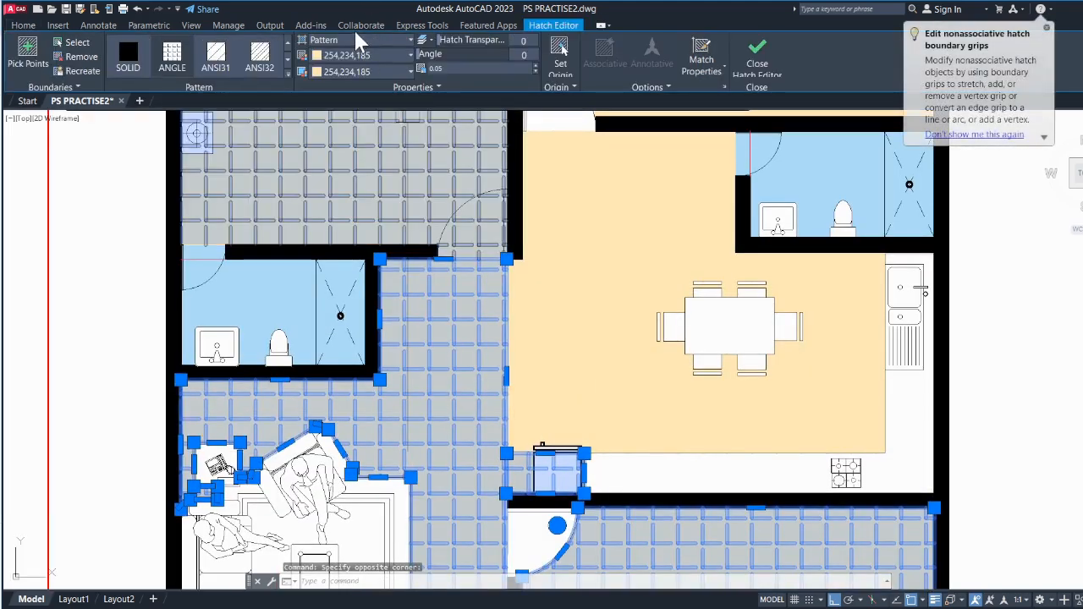
{"action": "left_click", "coordinate": [355, 40]}
{"action": "left_click", "coordinate": [352, 47]}
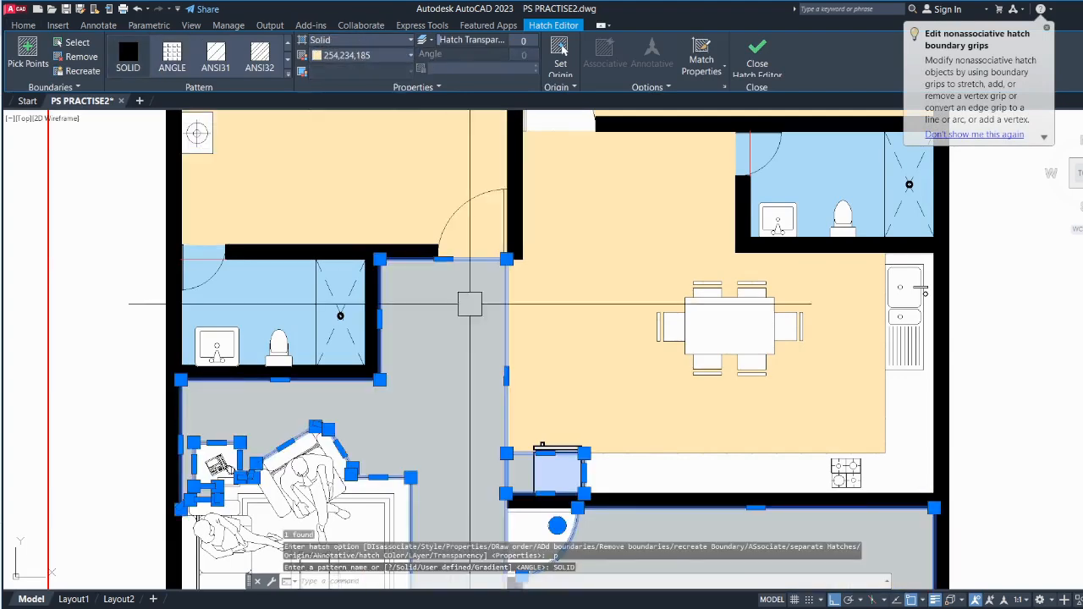
{"action": "scroll", "coordinate": [524, 352], "scroll_direction": "down", "scroll_amount": 5}
{"action": "key", "text": "Escape"}
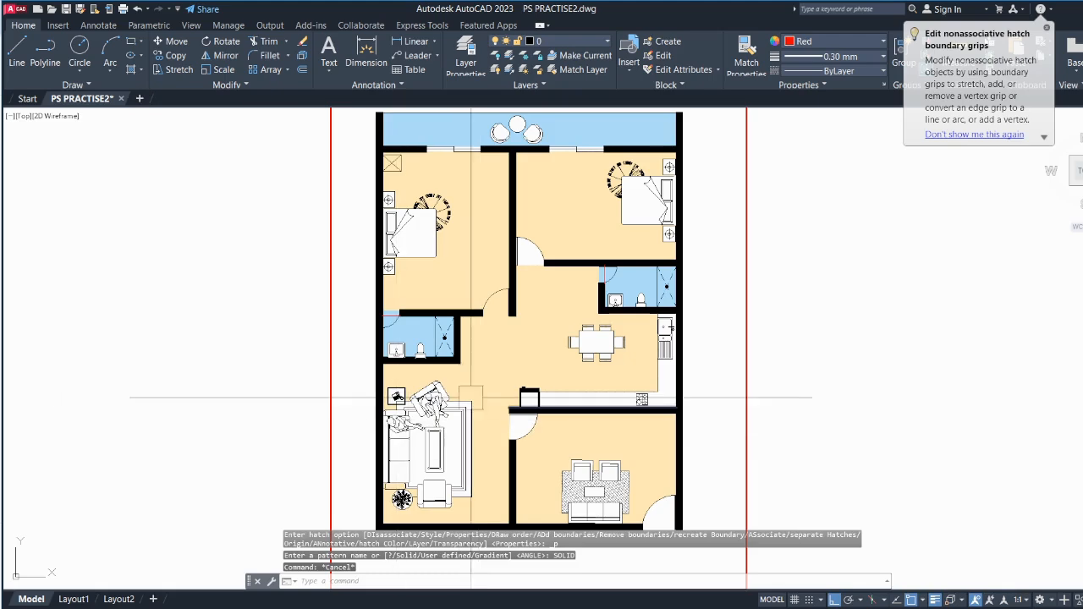
{"action": "scroll", "coordinate": [542, 347], "scroll_direction": "down", "scroll_amount": 3}
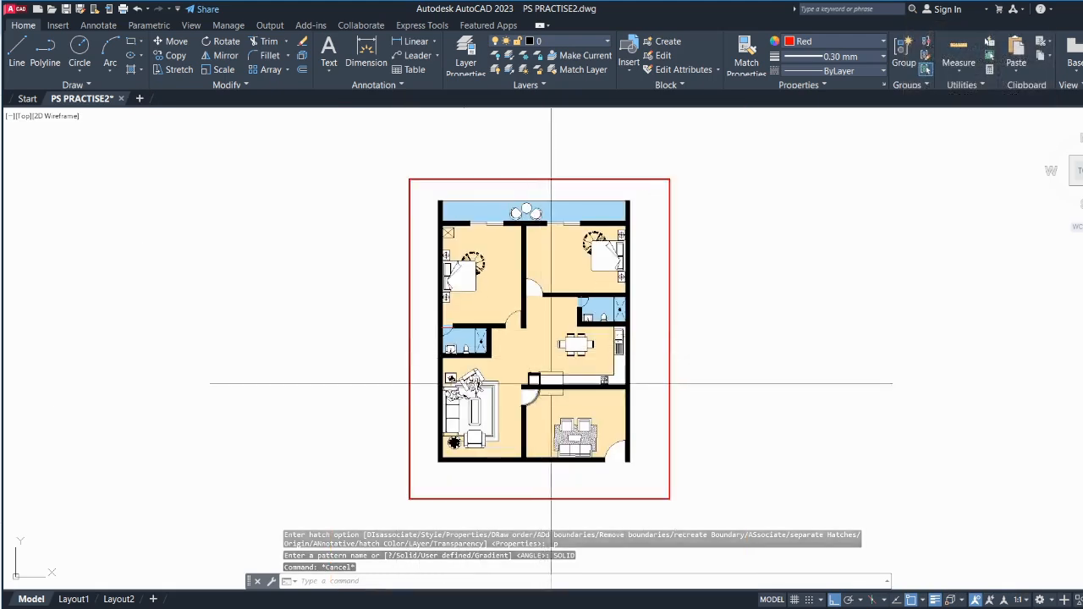
{"action": "scroll", "coordinate": [559, 351], "scroll_direction": "up", "scroll_amount": 2}
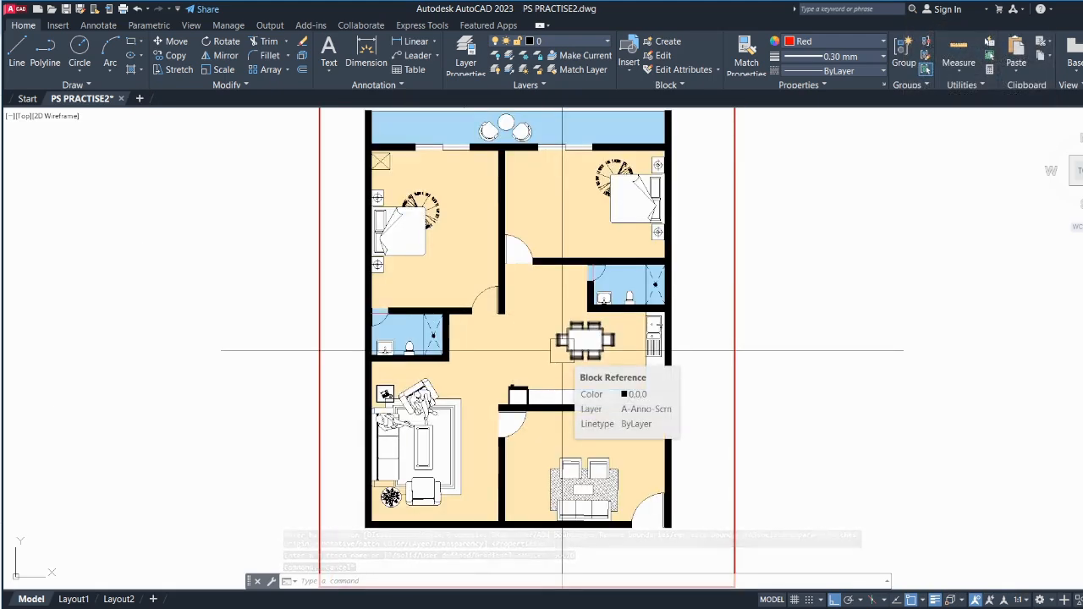